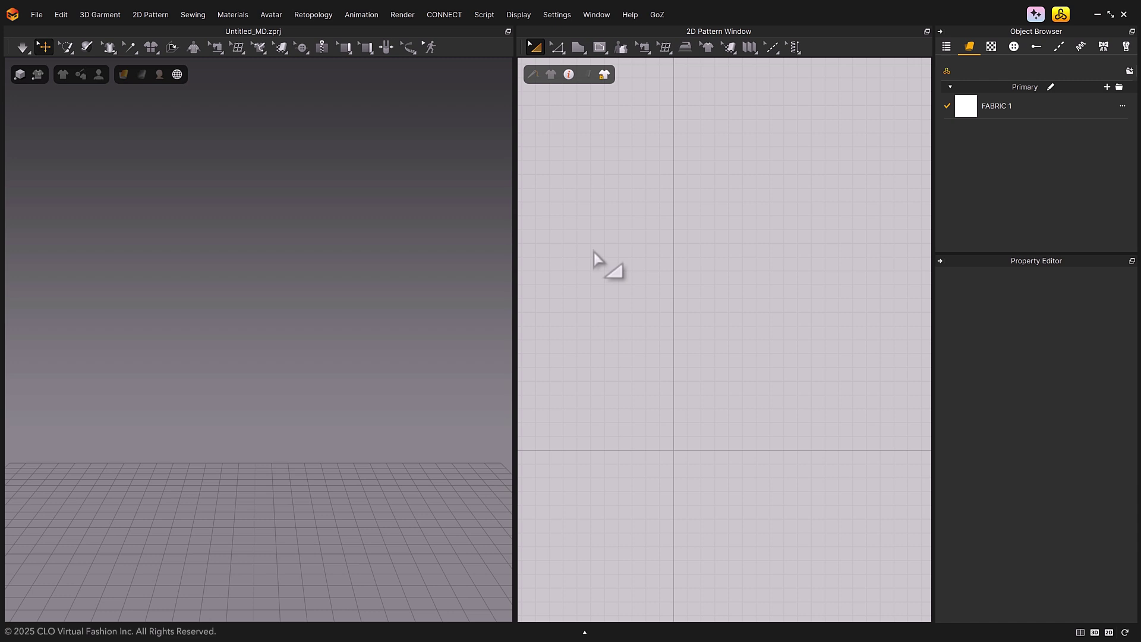
- Open the Animation Editor from the Animation menu, then Window, then the bottom-bar button
{"action": "left_click", "coordinate": [360, 16]}
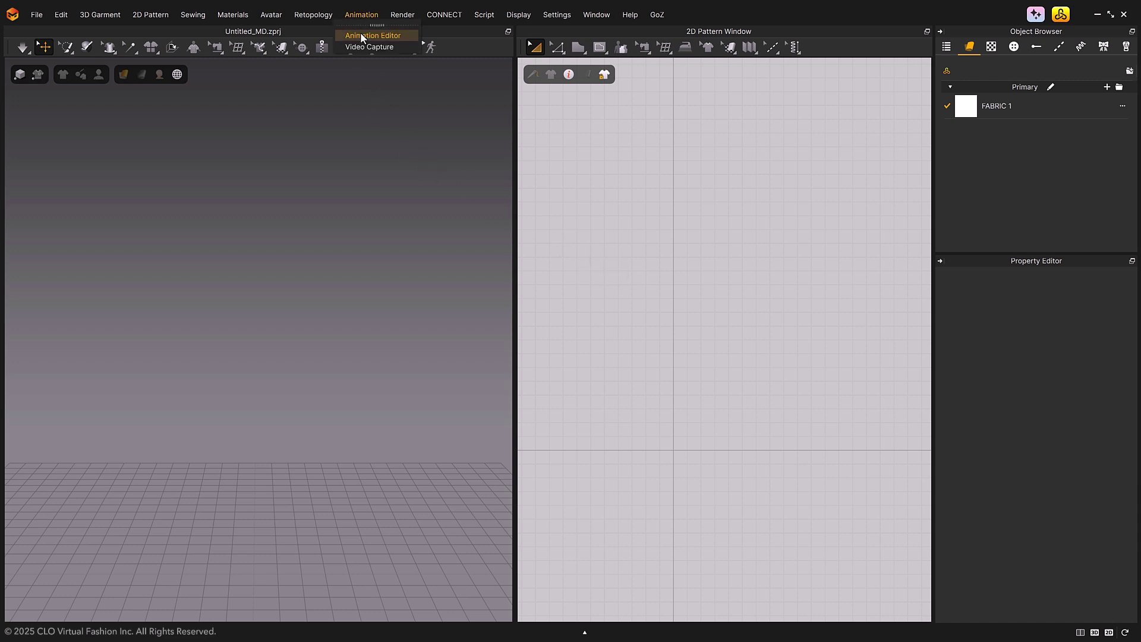
{"action": "left_click", "coordinate": [360, 34]}
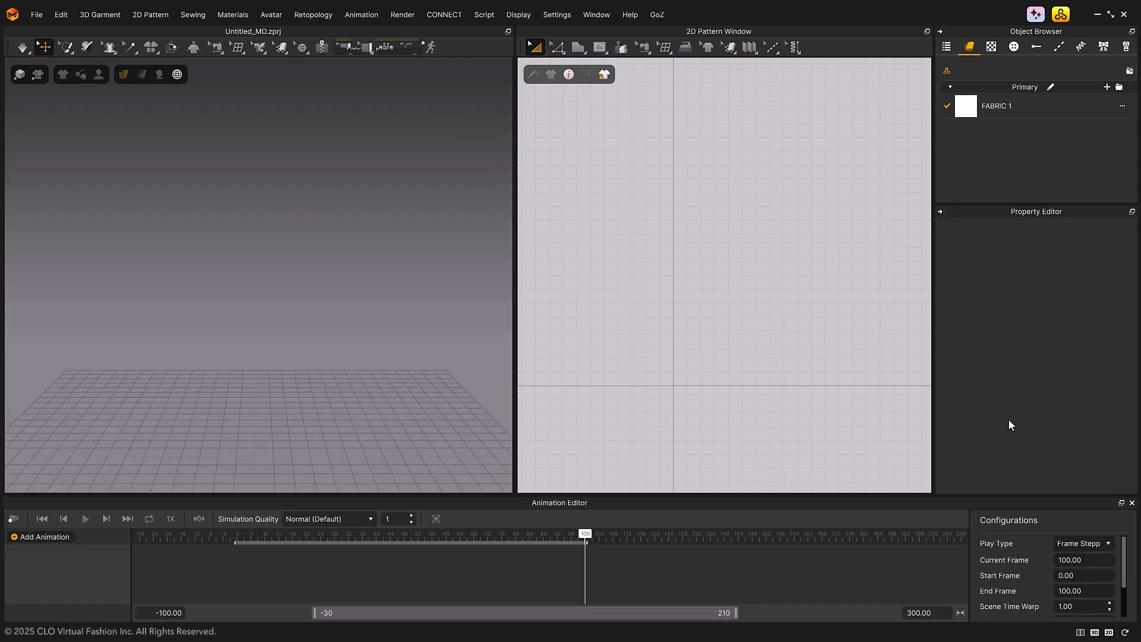
{"action": "left_click", "coordinate": [1130, 503]}
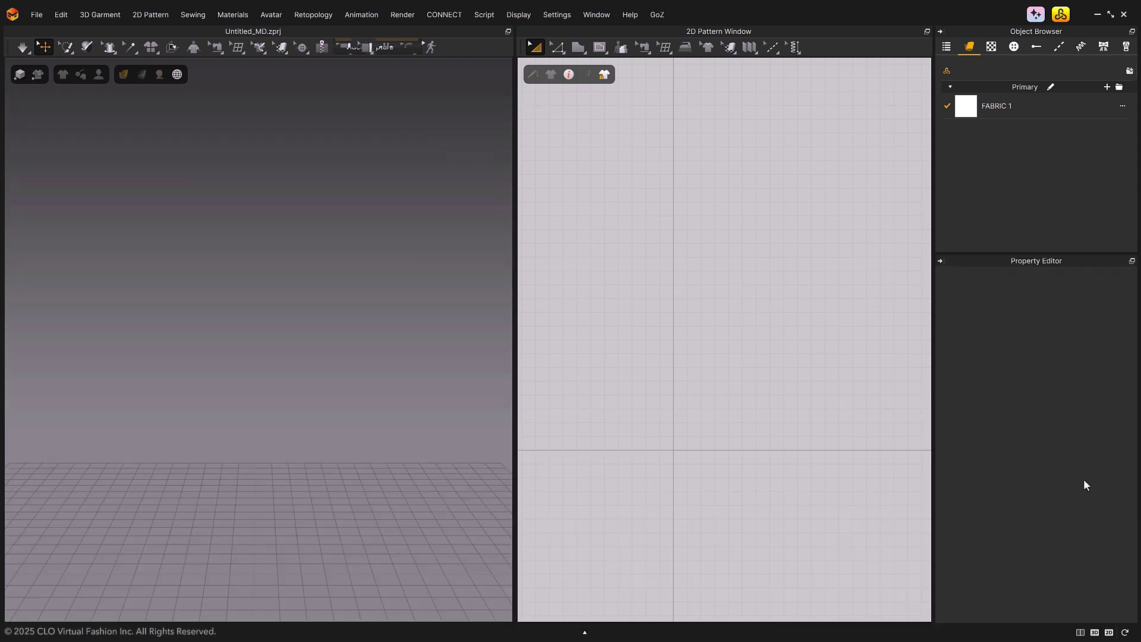
{"action": "left_click", "coordinate": [591, 14]}
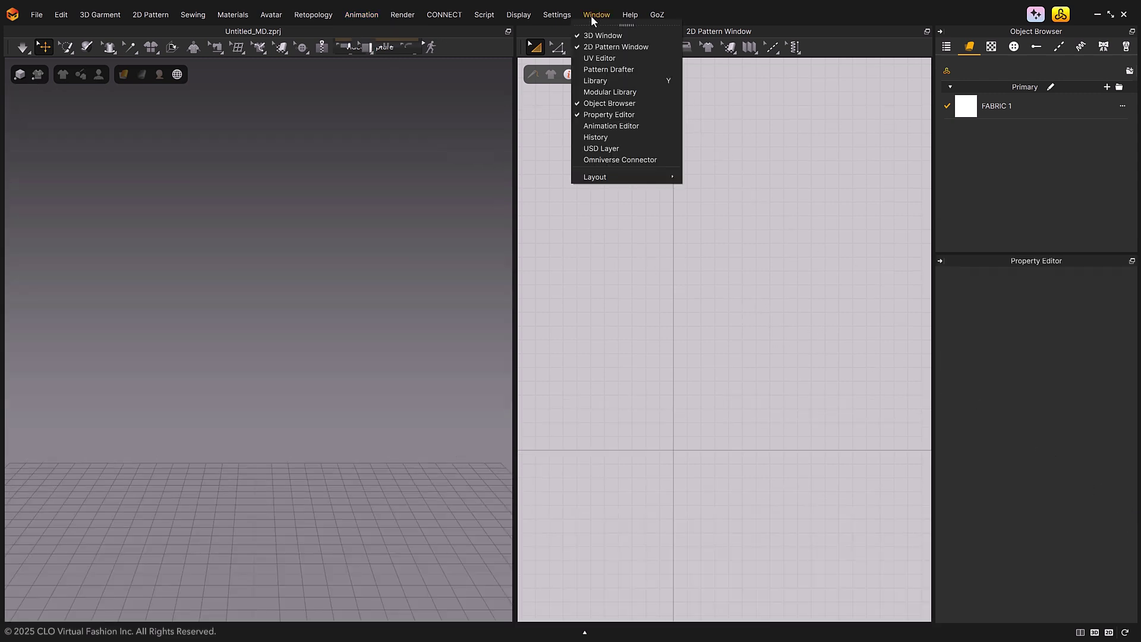
{"action": "left_click", "coordinate": [598, 126]}
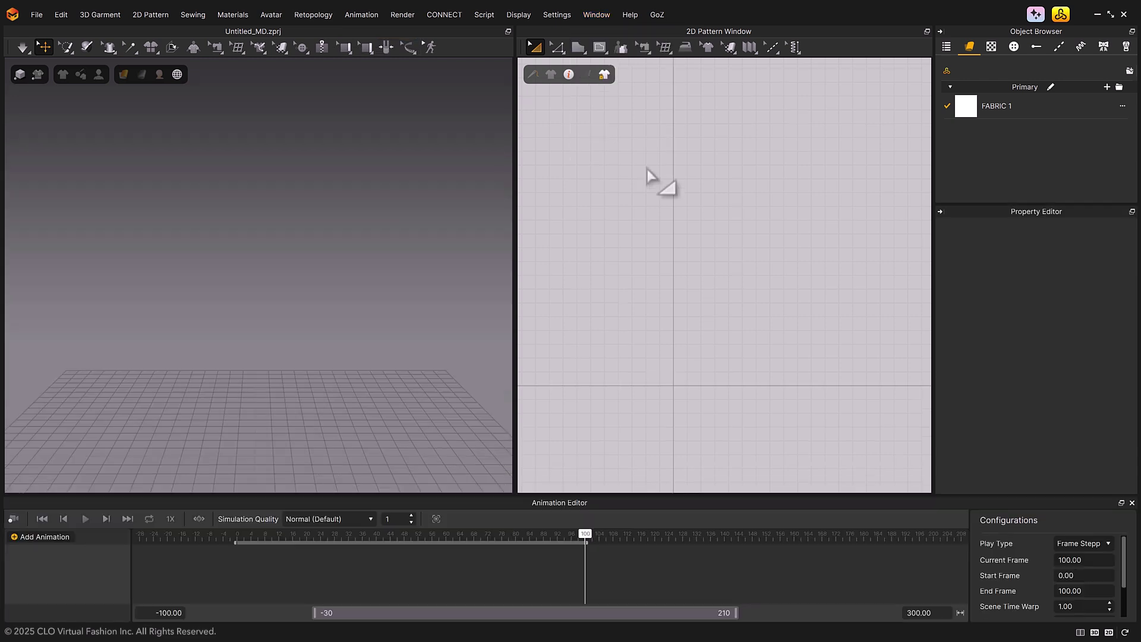
{"action": "left_click", "coordinate": [1131, 503]}
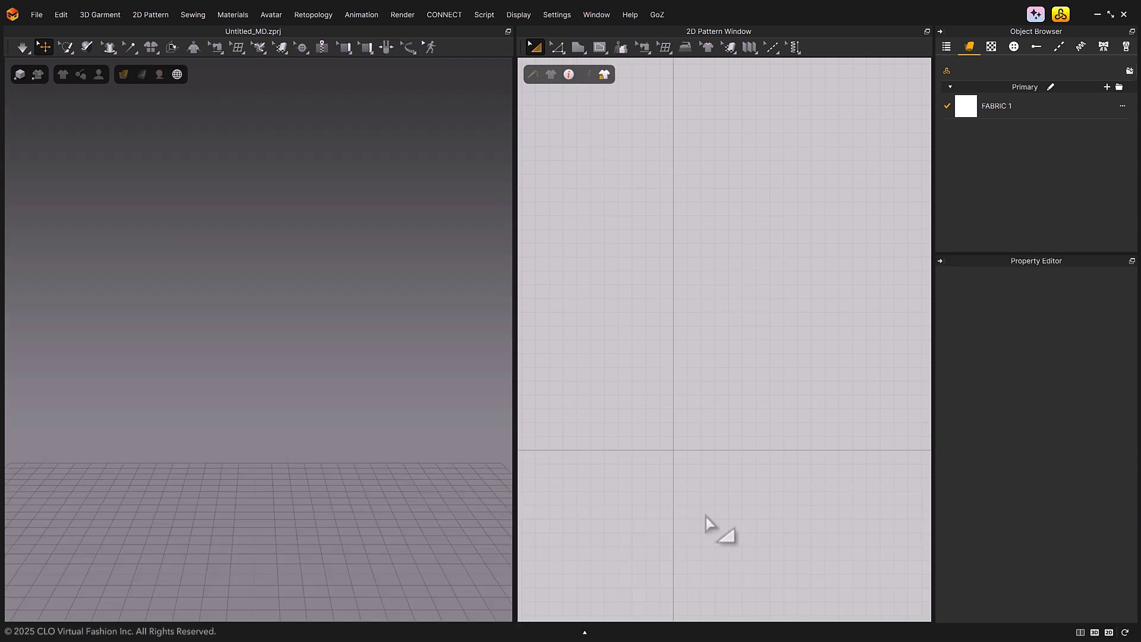
{"action": "left_click", "coordinate": [584, 633]}
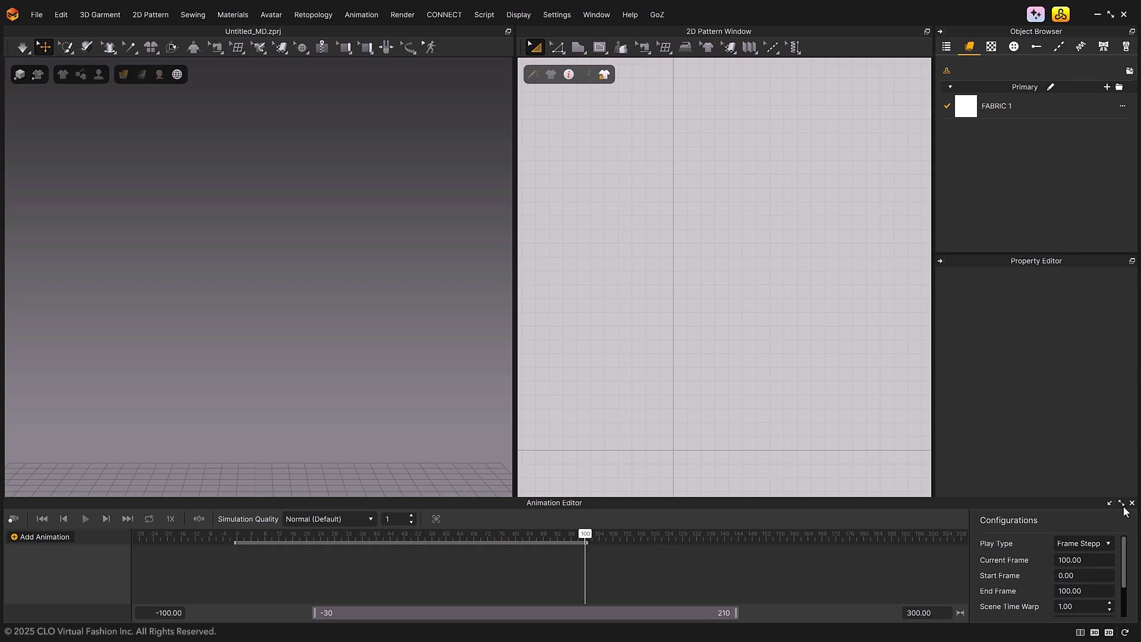
- Maximise, restore, float and re-dock the Animation Editor, then close it
{"action": "left_click", "coordinate": [1121, 503]}
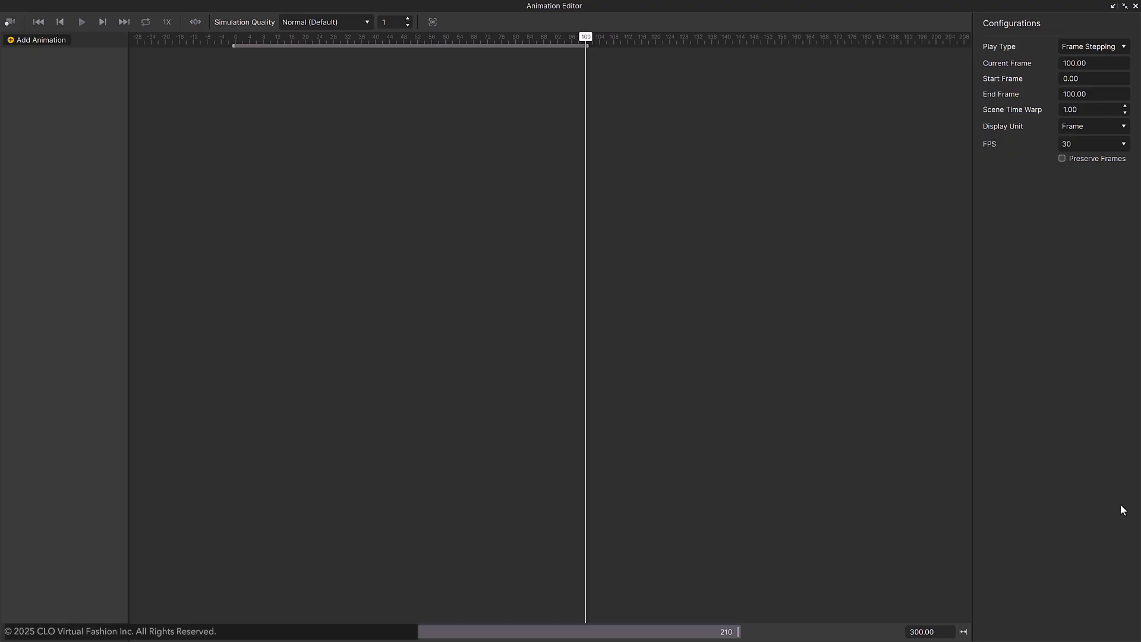
{"action": "left_click", "coordinate": [1124, 5]}
{"action": "left_click_drag", "start_coordinate": [697, 381], "coordinate": [657, 239]}
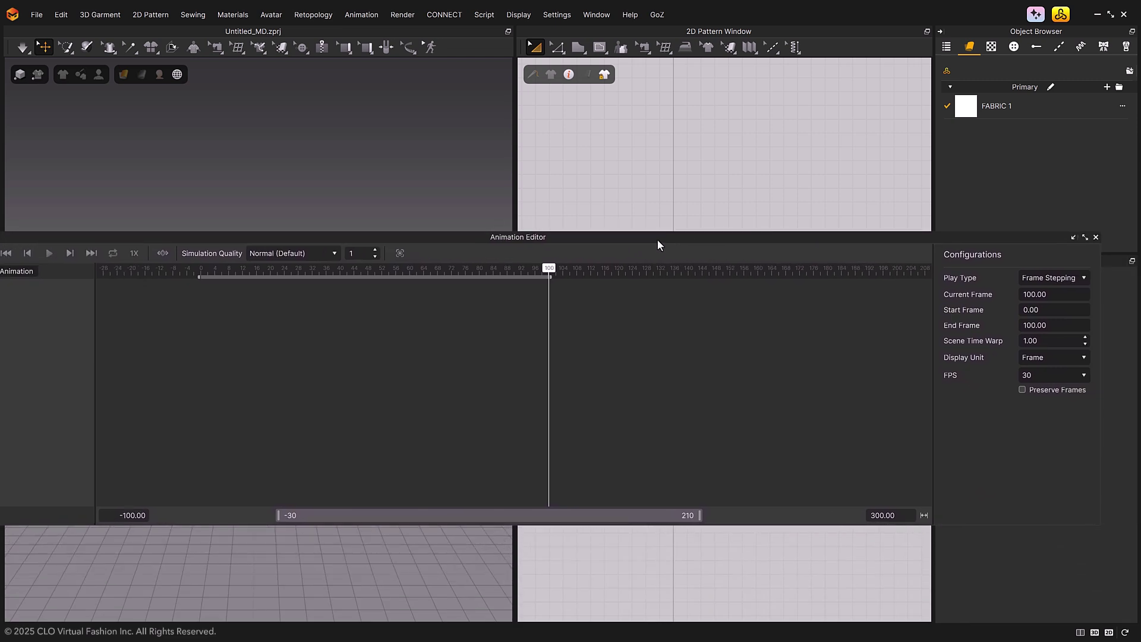
{"action": "left_click", "coordinate": [1073, 237]}
{"action": "left_click", "coordinate": [1131, 503]}
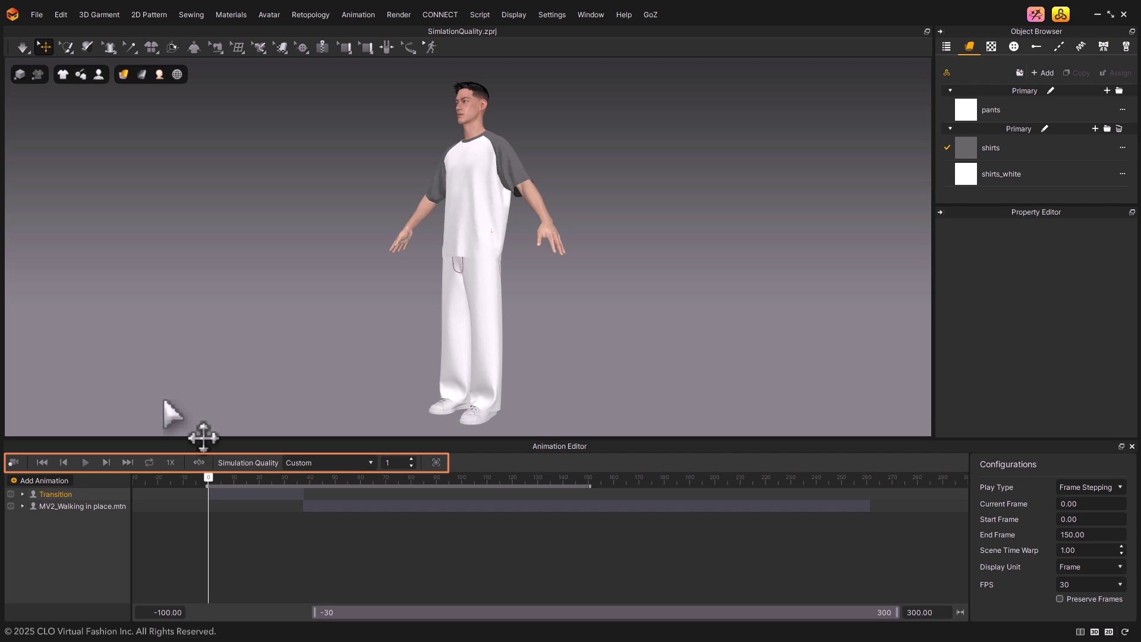
- Record the garment simulation over the 150-frame walk and play it back
{"action": "left_click", "coordinate": [14, 462]}
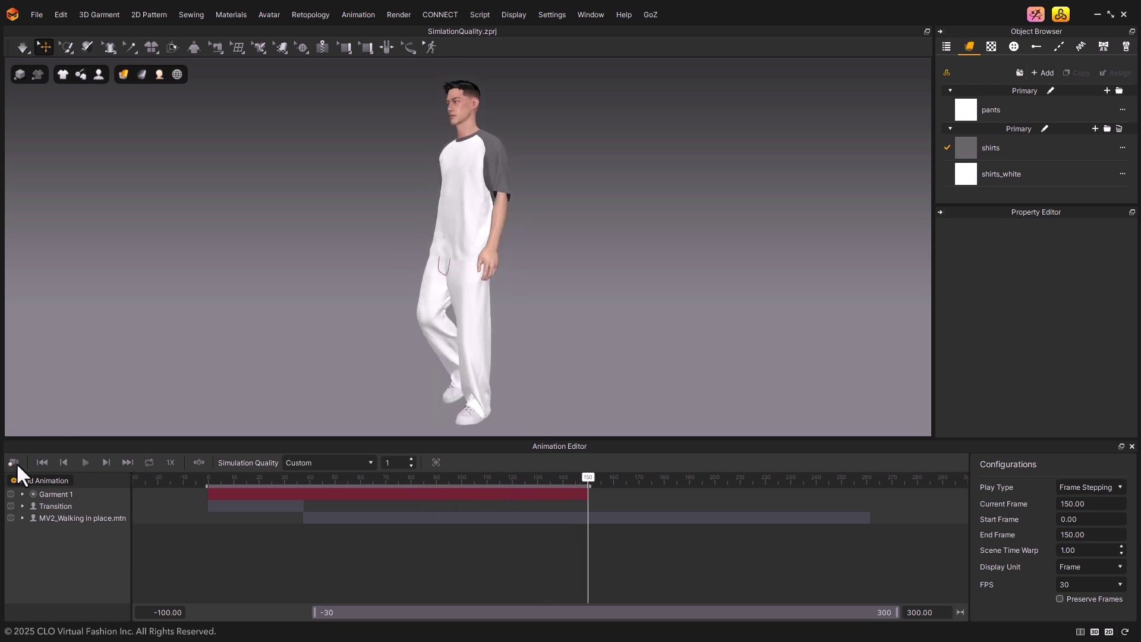
{"action": "left_click", "coordinate": [206, 484]}
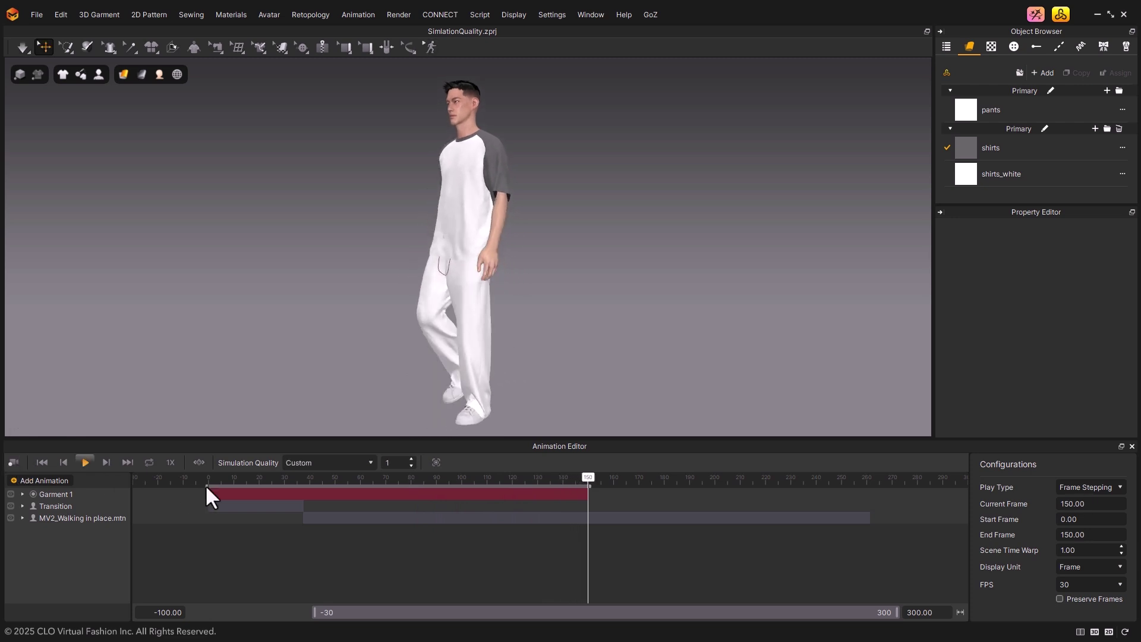
{"action": "left_click", "coordinate": [77, 459]}
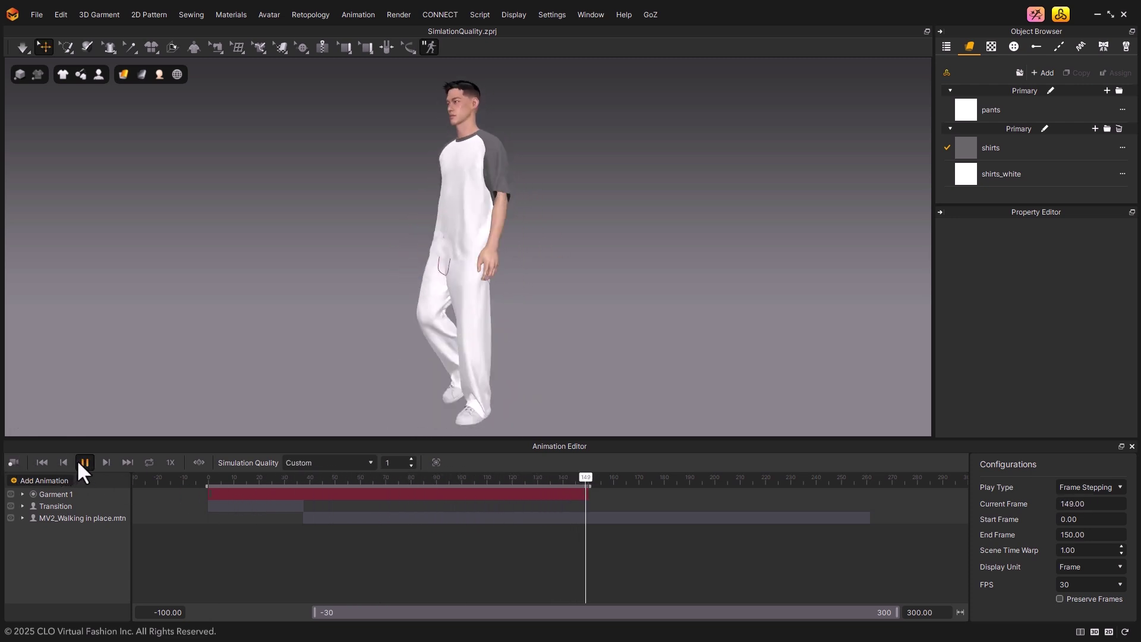
- Jump to the first and last frames, step from 145 to 150, then play on loop
{"action": "left_click", "coordinate": [45, 461]}
{"action": "left_click", "coordinate": [123, 460]}
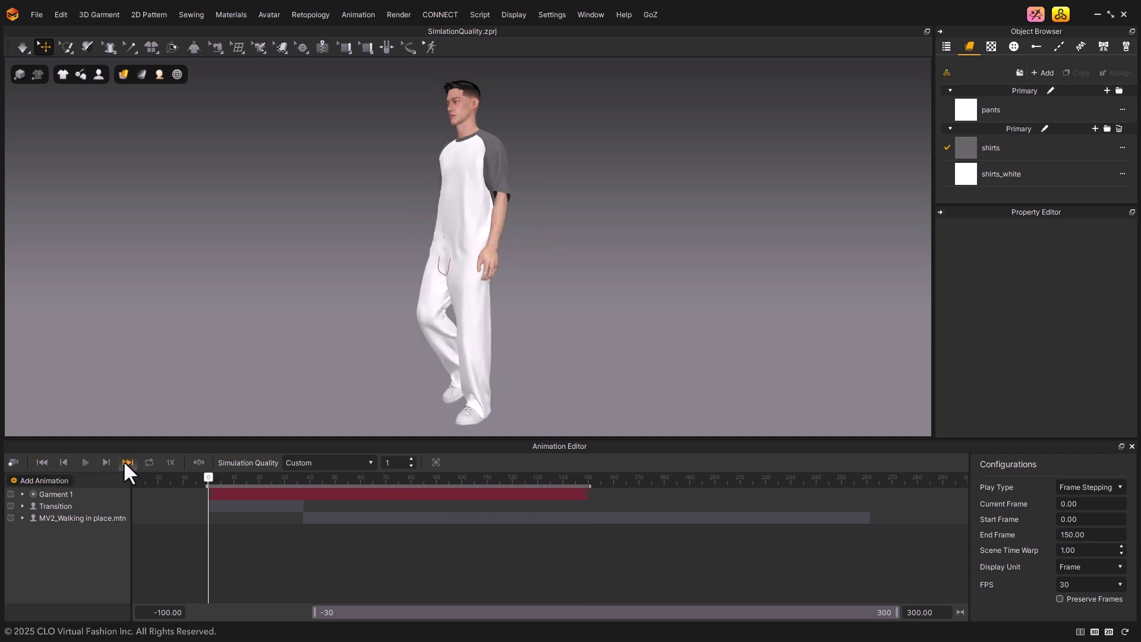
{"action": "left_click", "coordinate": [63, 463]}
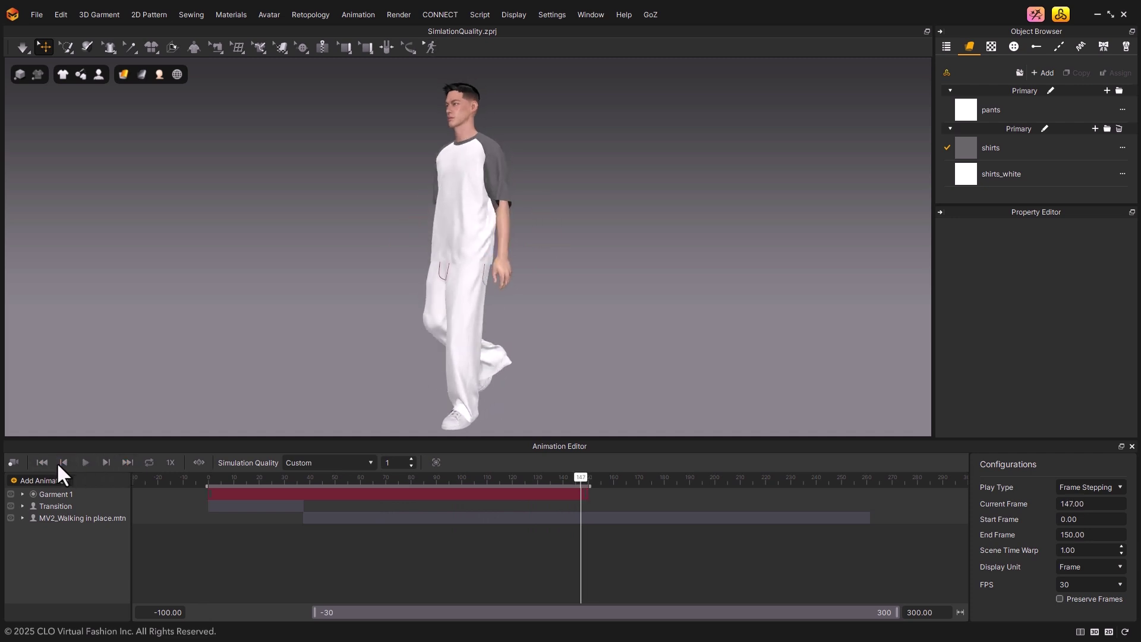
{"action": "left_click", "coordinate": [106, 461]}
{"action": "left_click", "coordinate": [105, 461]}
{"action": "left_click", "coordinate": [105, 461]}
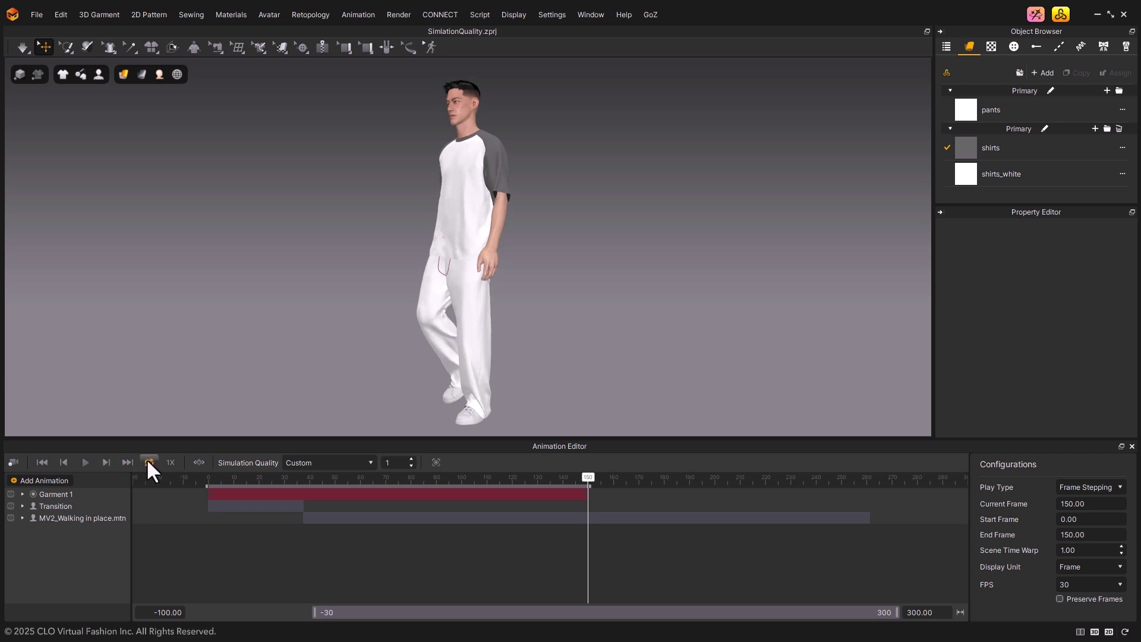
{"action": "left_click", "coordinate": [149, 461]}
{"action": "left_click", "coordinate": [85, 462]}
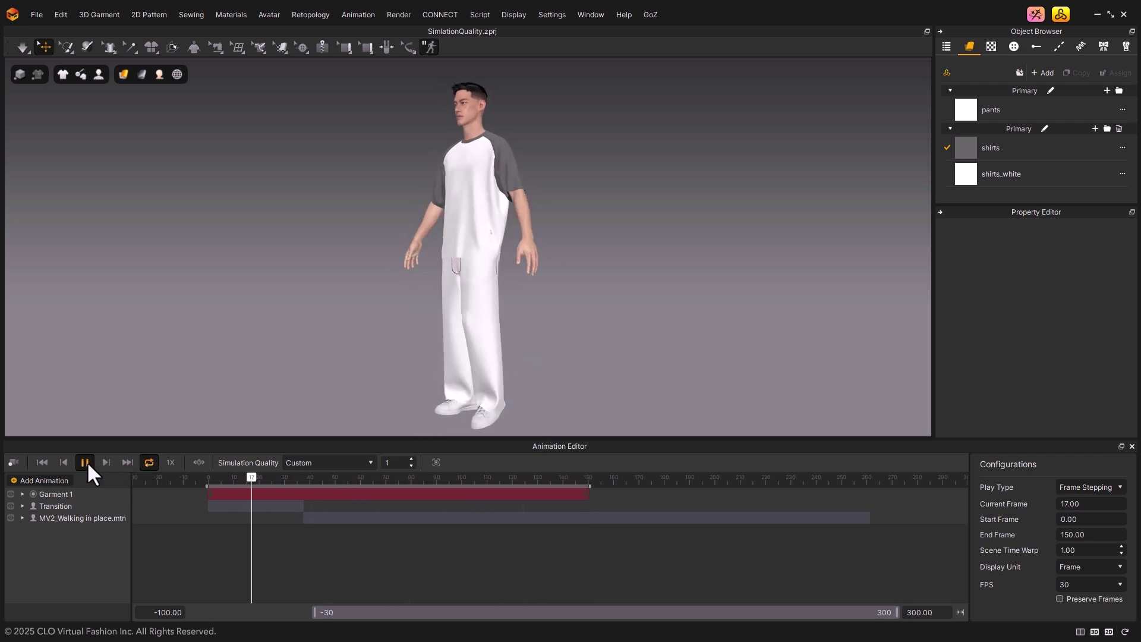
- Pause at frame 44, pick Animation (Stable) quality and set 7 simulations per frame
{"action": "left_click", "coordinate": [87, 461]}
{"action": "left_click", "coordinate": [319, 460]}
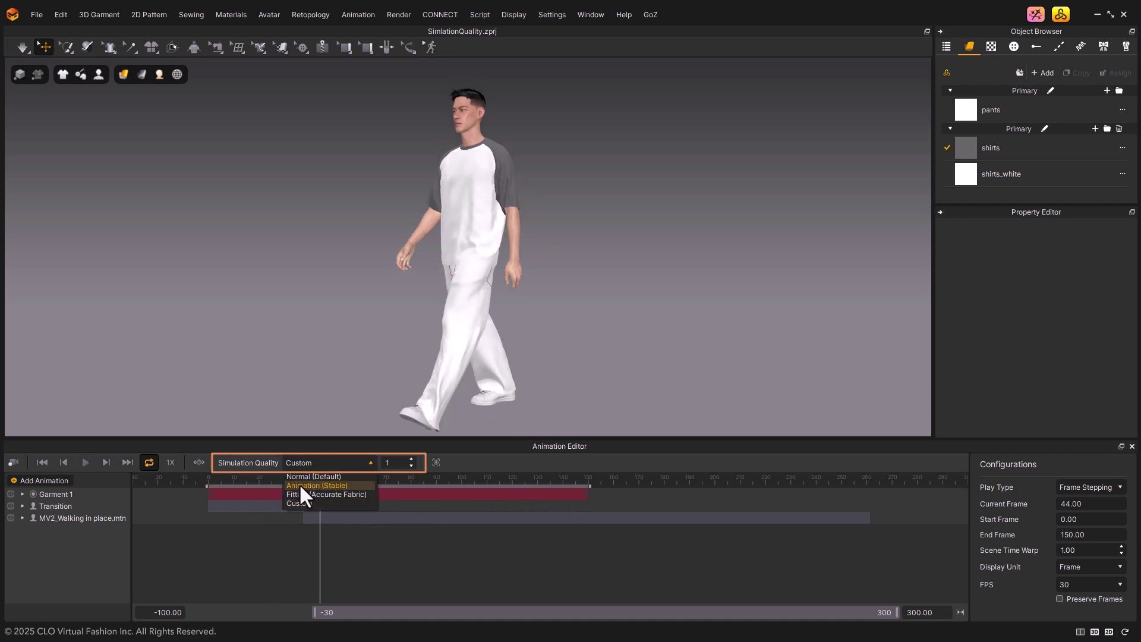
{"action": "left_click", "coordinate": [330, 484]}
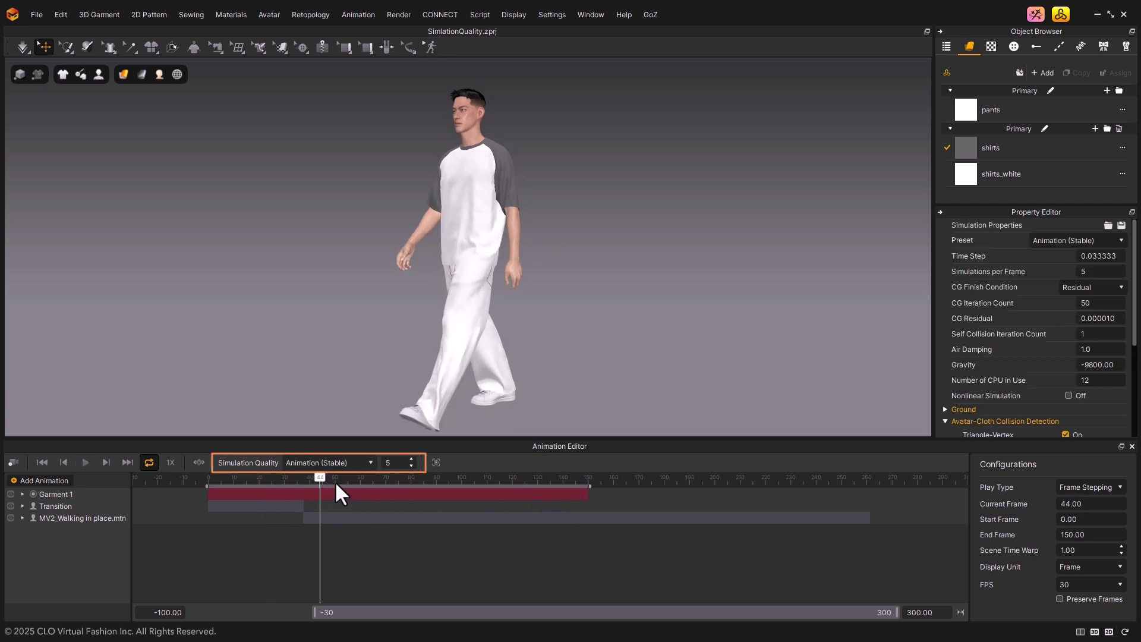
{"action": "double_click", "coordinate": [401, 466]}
{"action": "type", "text": "7"}
{"action": "key", "text": "Return"}
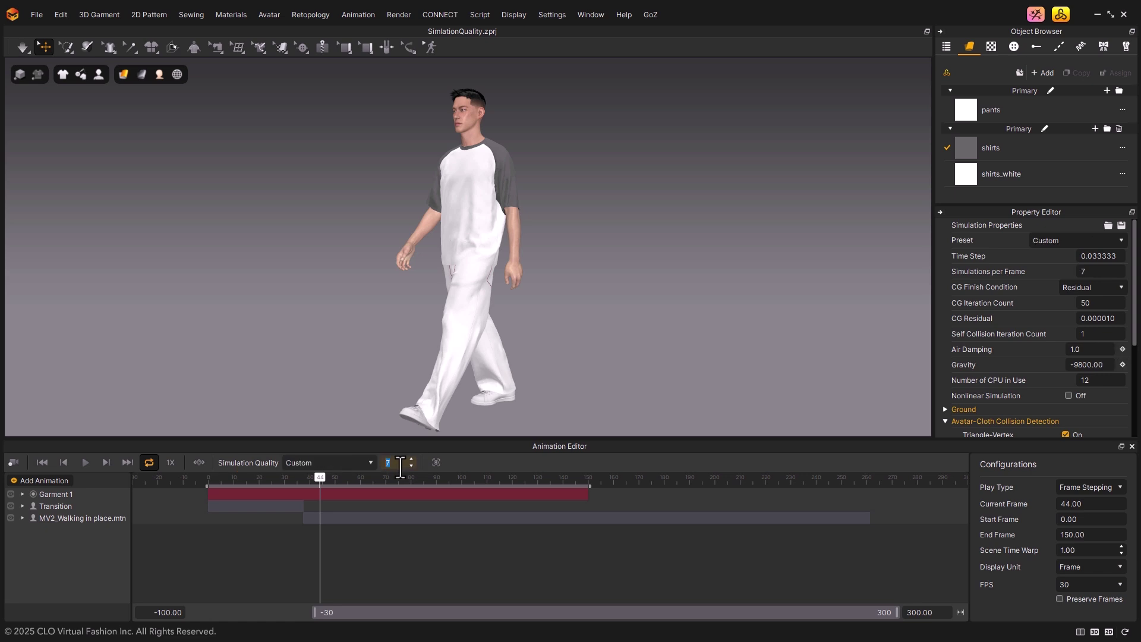
- Record a new take, stop at frame 94, and reselect Animation (Stable) quality
{"action": "left_click", "coordinate": [19, 461]}
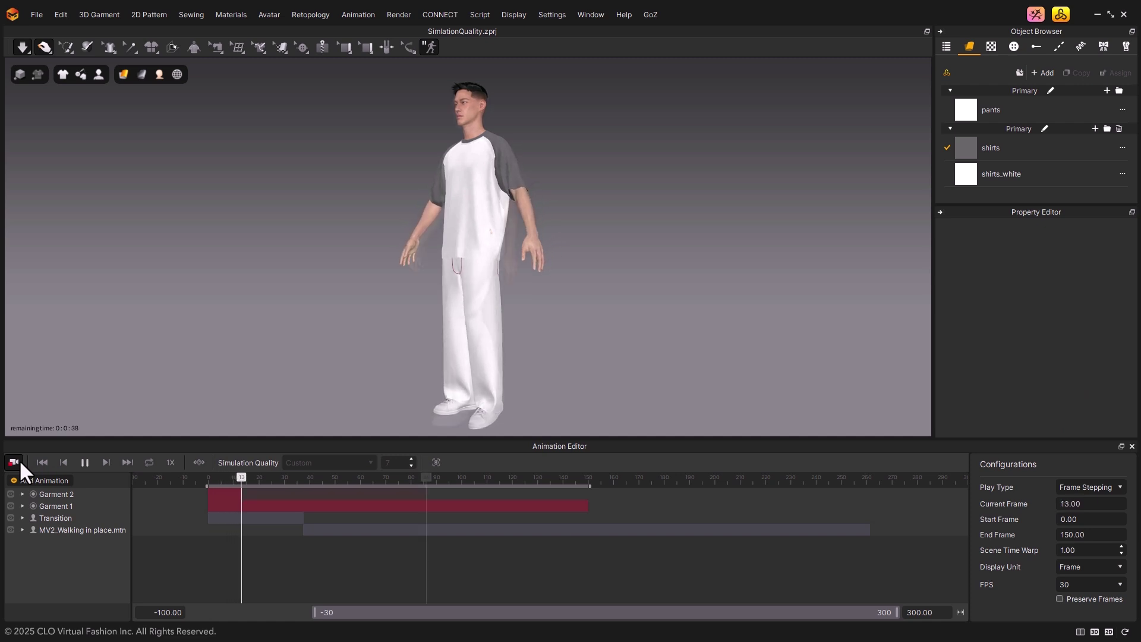
{"action": "left_click", "coordinate": [19, 459]}
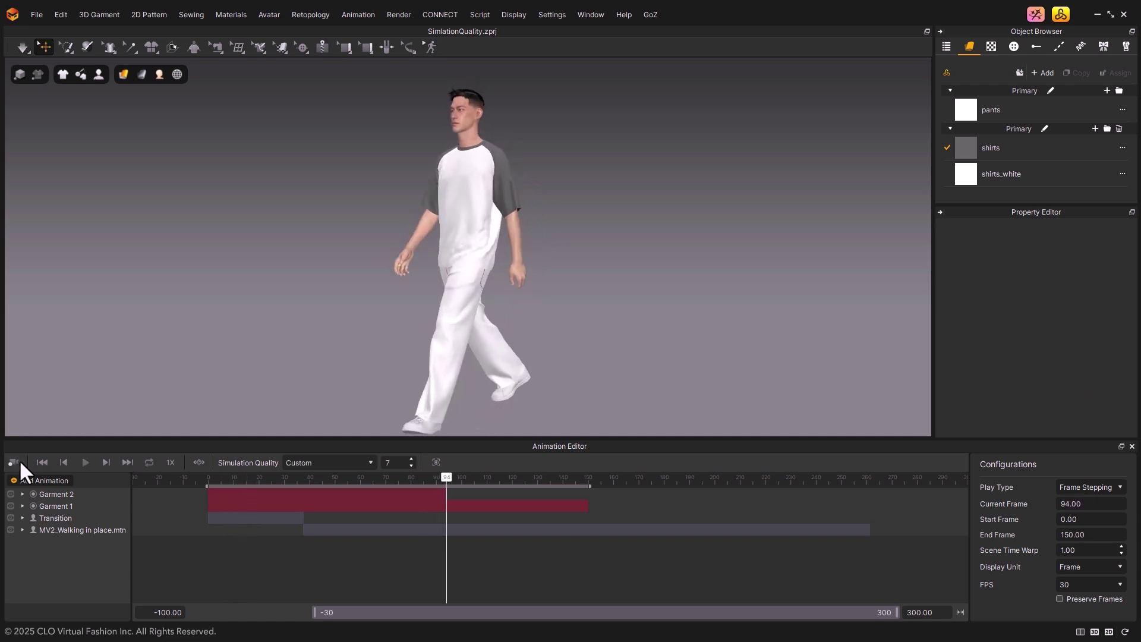
{"action": "left_click", "coordinate": [371, 462]}
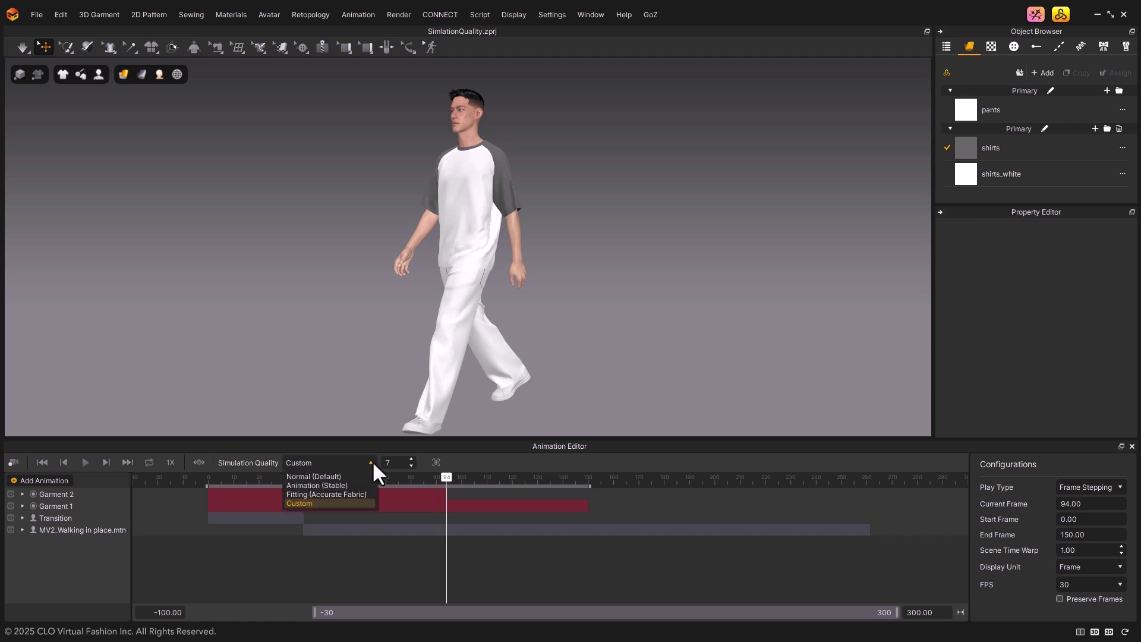
{"action": "left_click", "coordinate": [322, 484]}
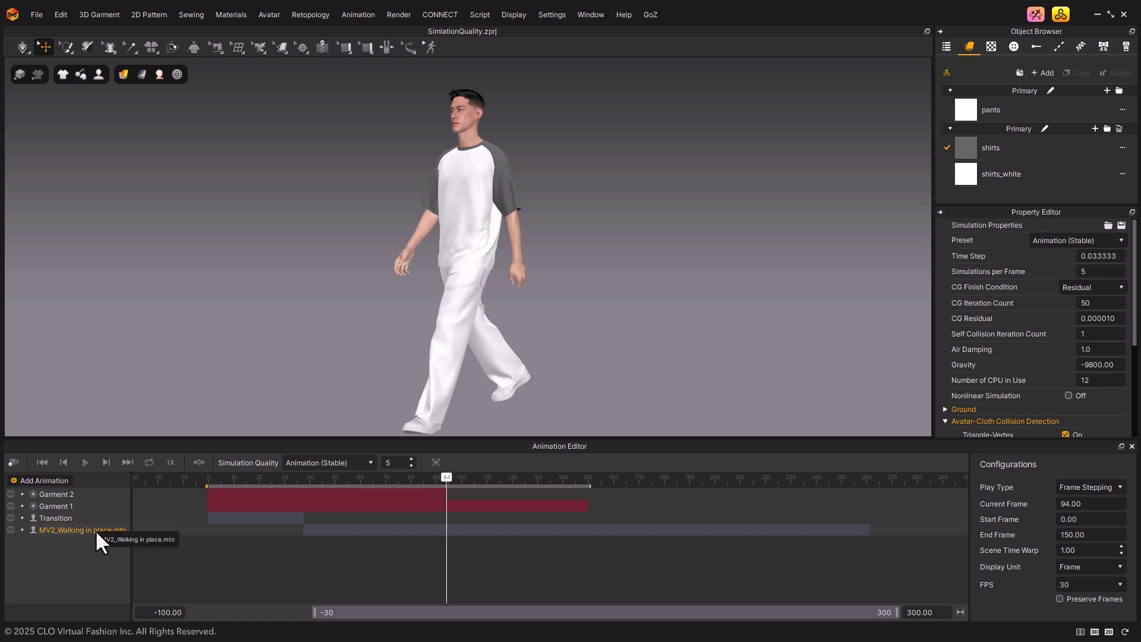
- Select the walking and Garment 1 tracks, set the timeline start to 0, and extend it to 284
{"action": "left_click", "coordinate": [118, 530]}
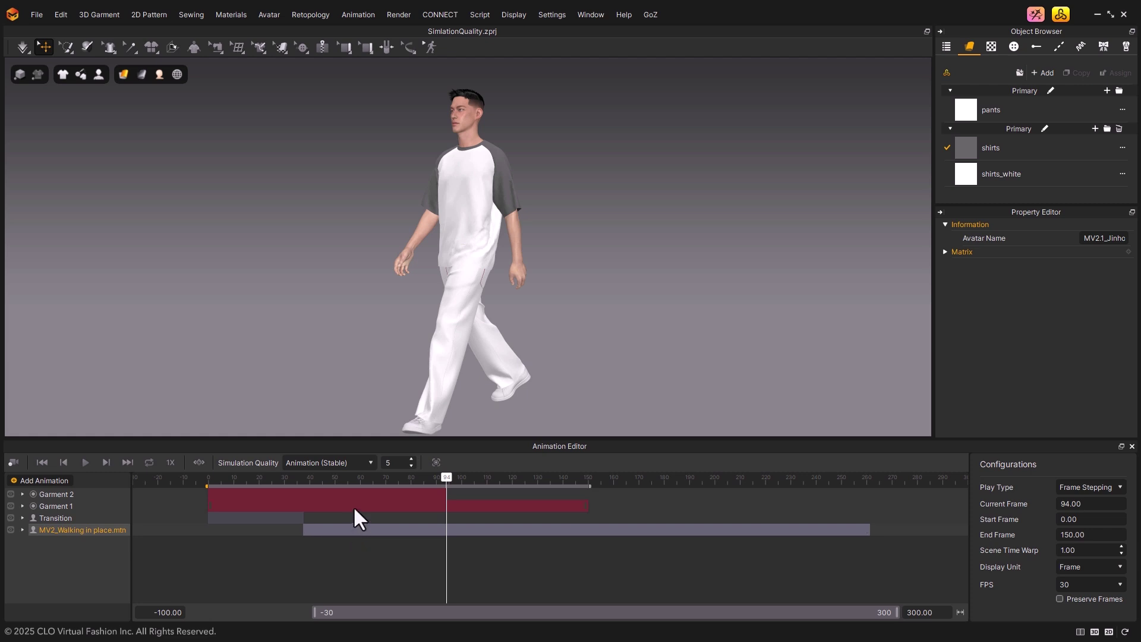
{"action": "left_click", "coordinate": [98, 502]}
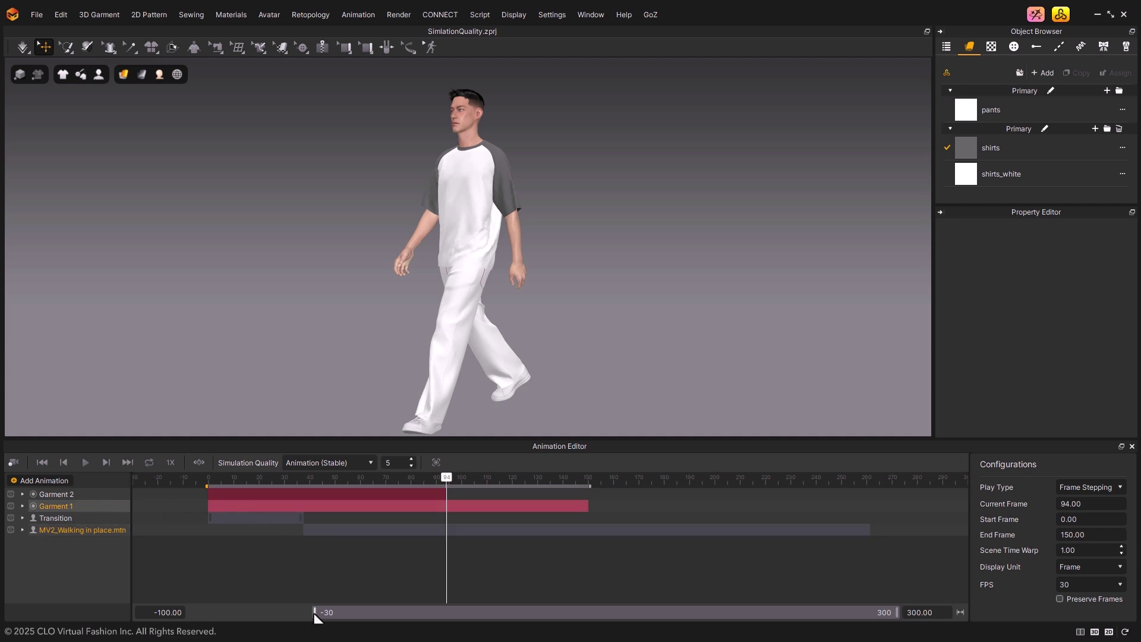
{"action": "left_click_drag", "start_coordinate": [313, 611], "coordinate": [302, 612]}
{"action": "left_click", "coordinate": [167, 612]}
{"action": "type", "text": "0"}
{"action": "key", "text": "Return"}
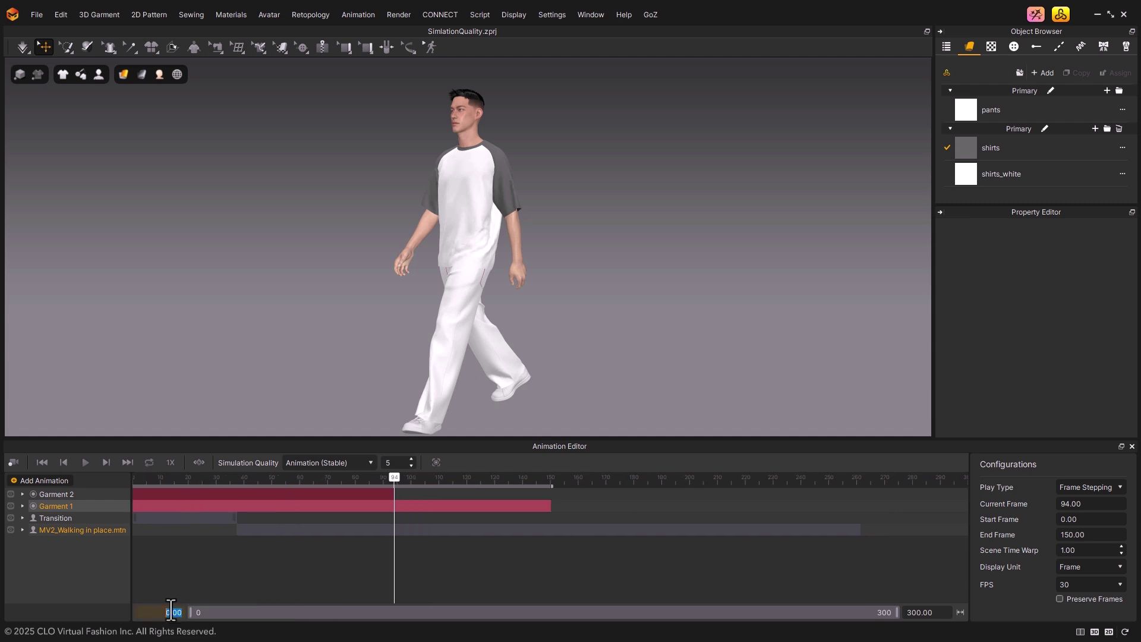
{"action": "mouse_move", "coordinate": [894, 612]}
{"action": "left_mouse_down"}
{"action": "mouse_move", "coordinate": [790, 614]}
{"action": "mouse_move", "coordinate": [897, 612]}
{"action": "left_mouse_up"}
{"action": "left_click_drag", "start_coordinate": [550, 485], "coordinate": [918, 511]}
- Clamp the range to active frames, then extend its end to the clip end at 261.25
{"action": "right_click", "coordinate": [489, 488]}
{"action": "left_click", "coordinate": [526, 520]}
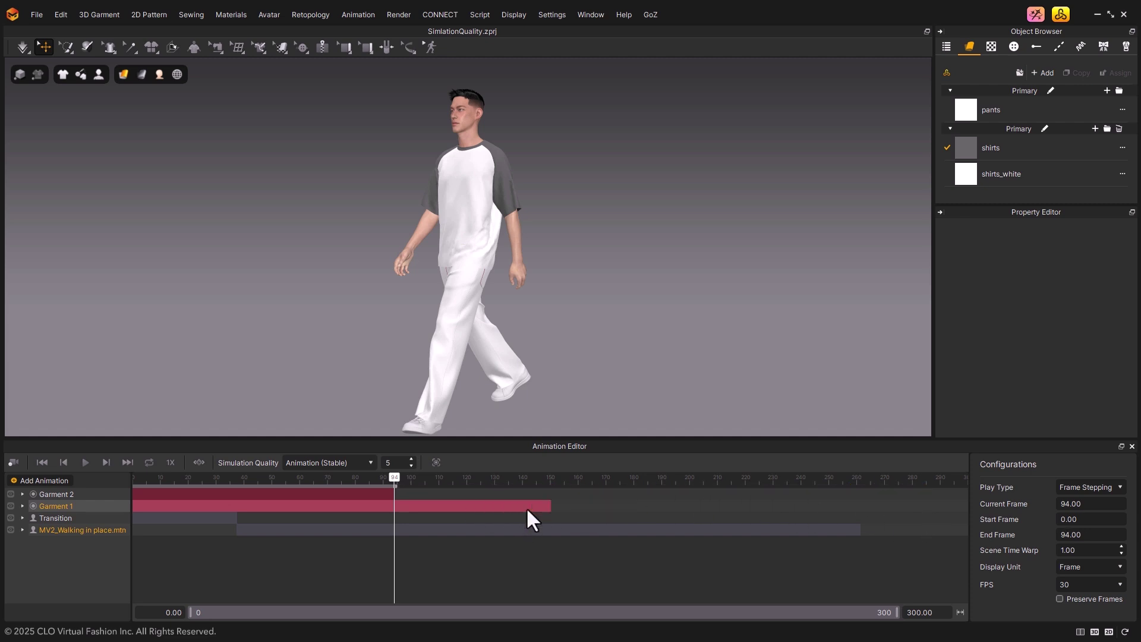
{"action": "right_click", "coordinate": [393, 489]}
{"action": "left_click", "coordinate": [425, 519]}
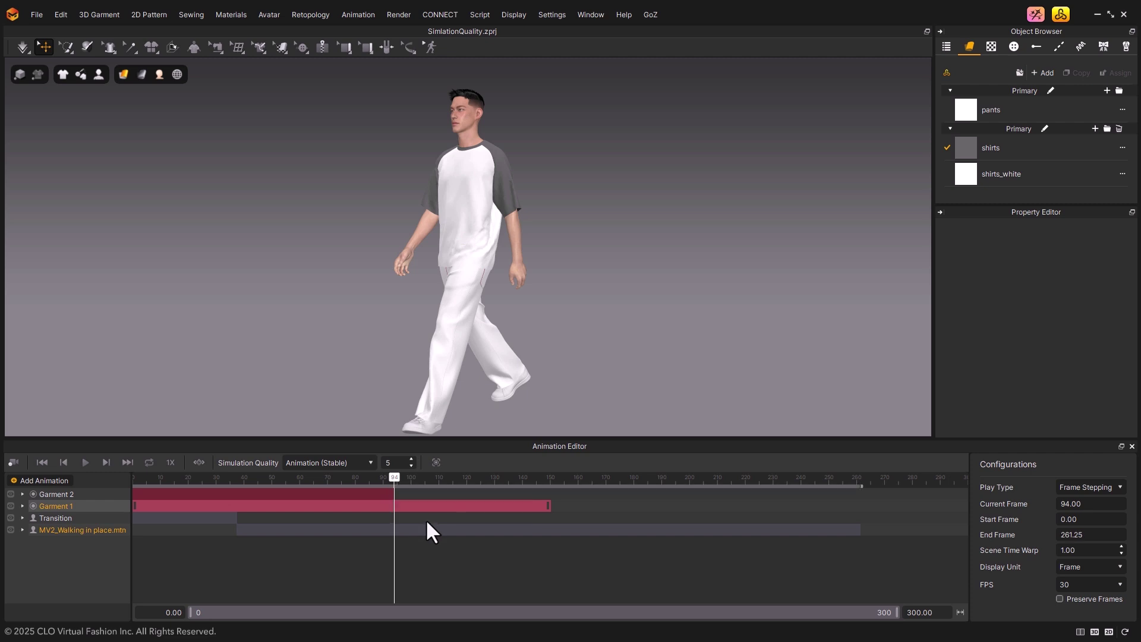
{"action": "left_click", "coordinate": [45, 478]}
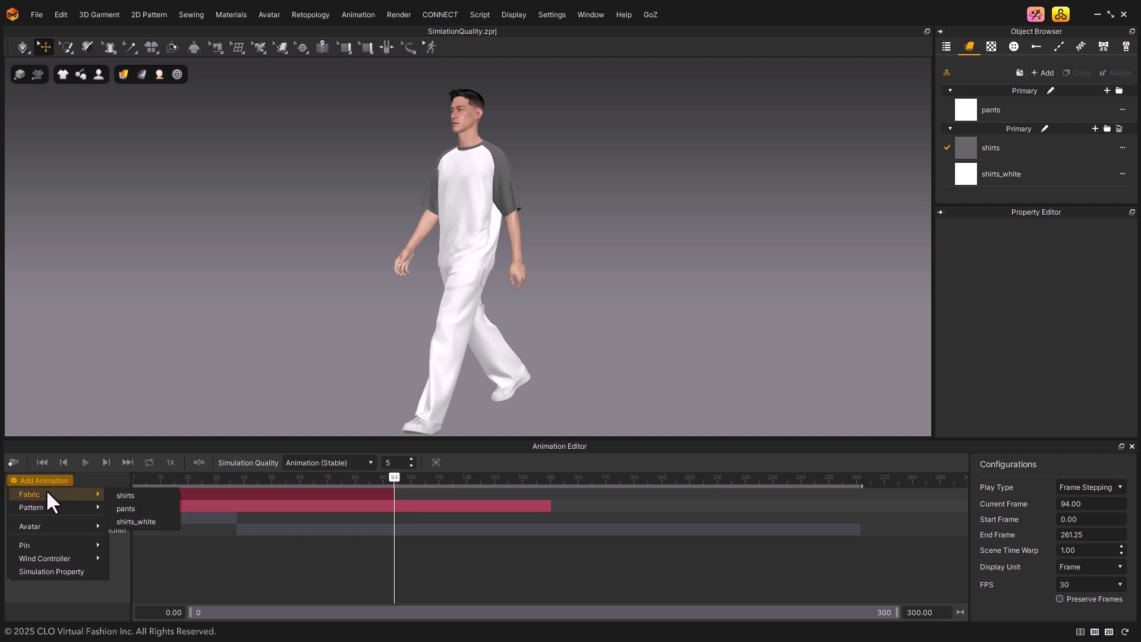
{"action": "mouse_move", "coordinate": [51, 509]}
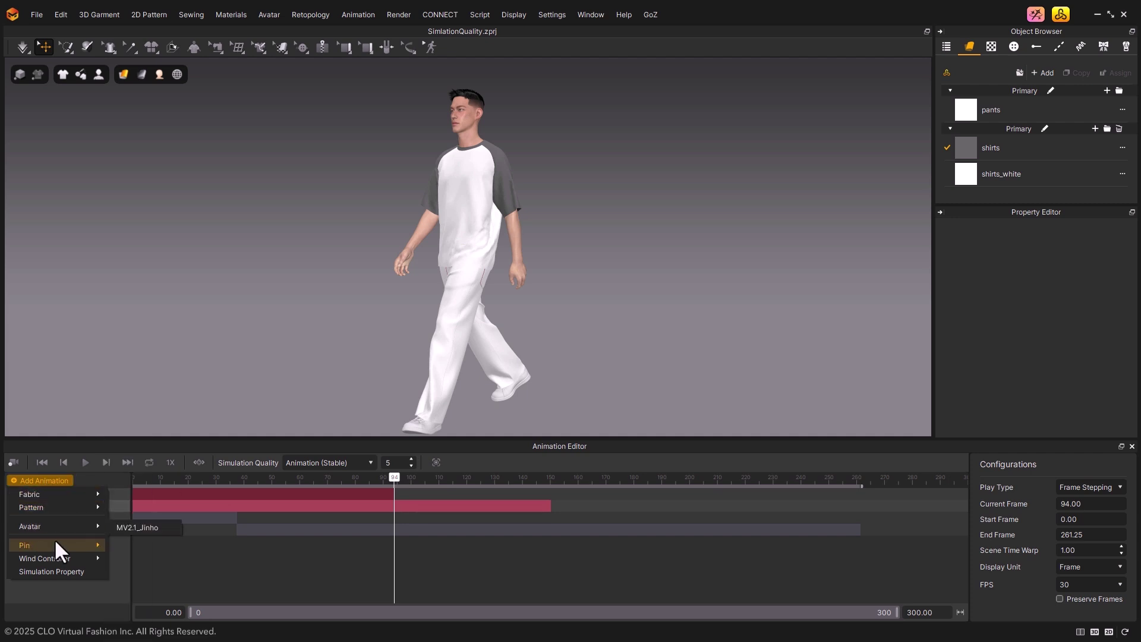
- Close the animation list unused and set Play Type to Real Time
{"action": "left_click", "coordinate": [58, 581]}
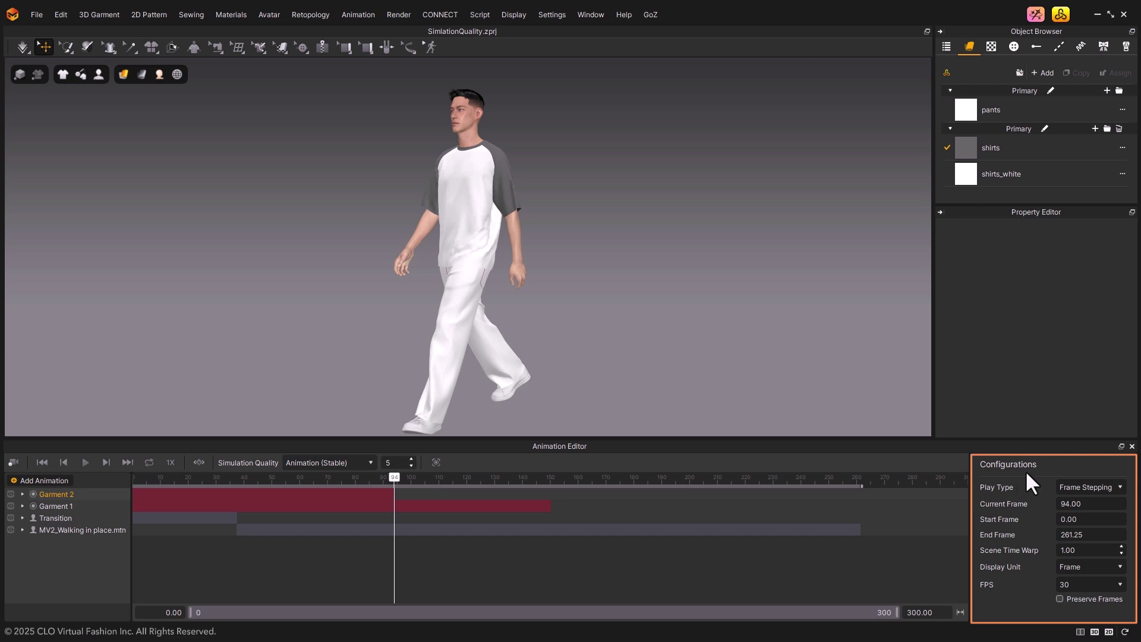
{"action": "left_click", "coordinate": [1071, 488]}
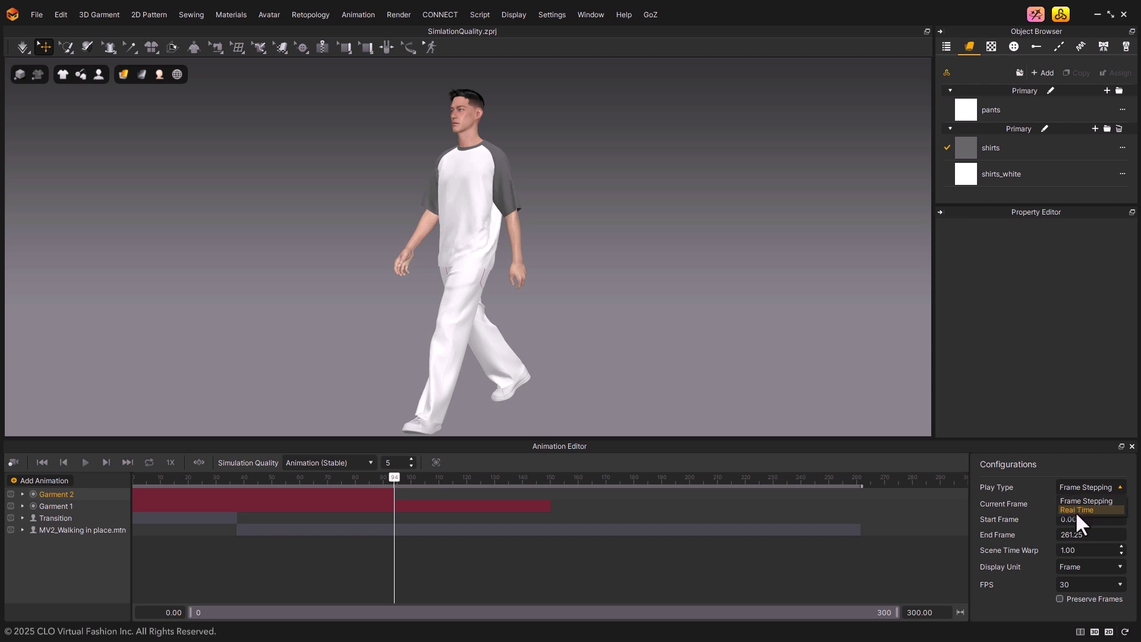
{"action": "left_click", "coordinate": [1075, 510]}
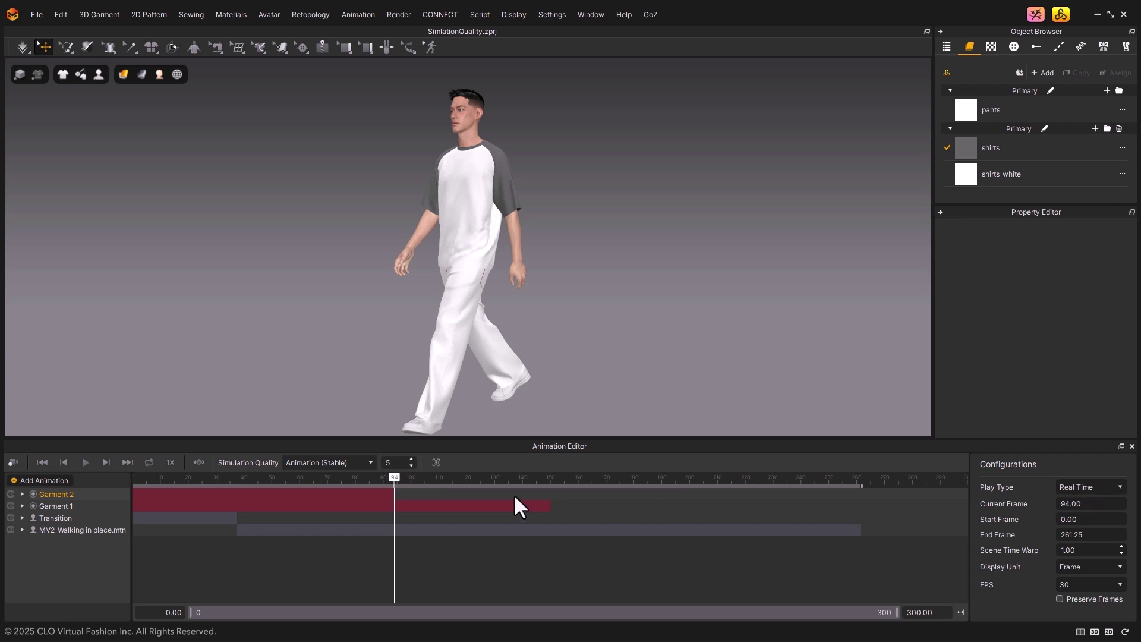
- Set the end frame to 94 at the playhead and play the walk preview
{"action": "right_click", "coordinate": [392, 485]}
{"action": "left_click", "coordinate": [408, 505]}
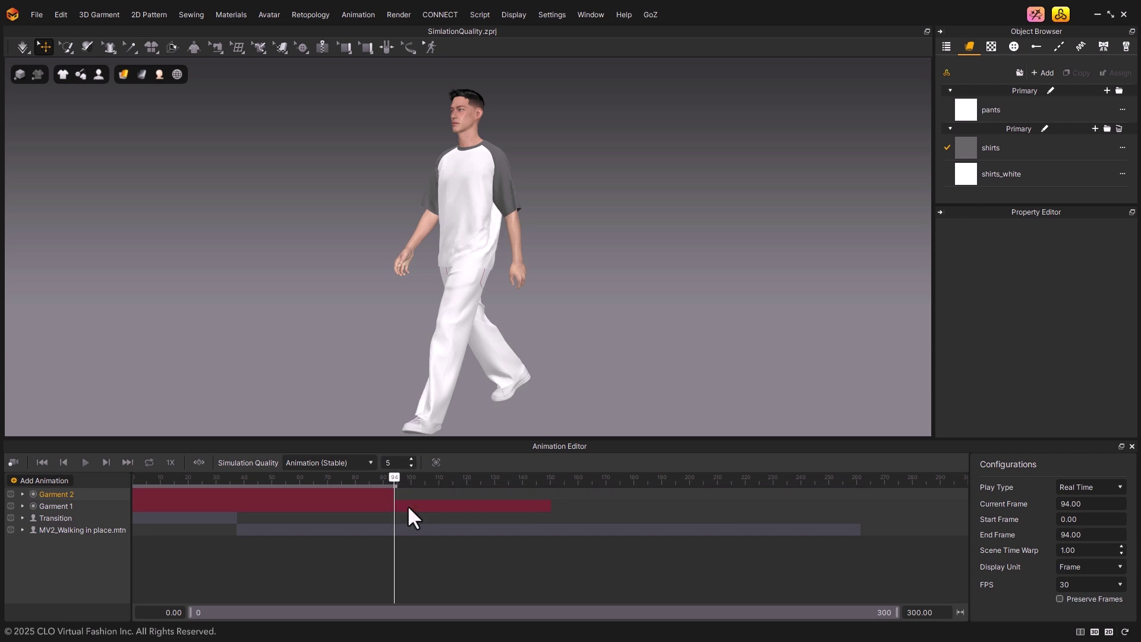
{"action": "left_click", "coordinate": [85, 462]}
- Jump to frame 40 and make it the playback range start frame
{"action": "double_click", "coordinate": [1097, 504]}
{"action": "type", "text": "40"}
{"action": "key", "text": "Return"}
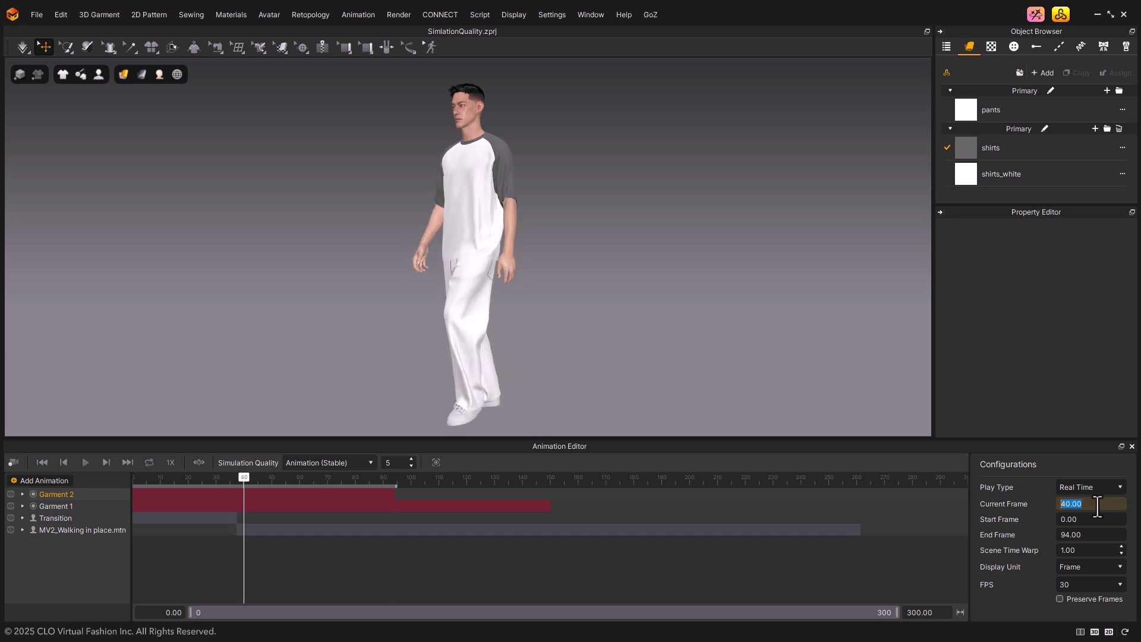
{"action": "right_click", "coordinate": [247, 486]}
{"action": "left_click", "coordinate": [275, 496]}
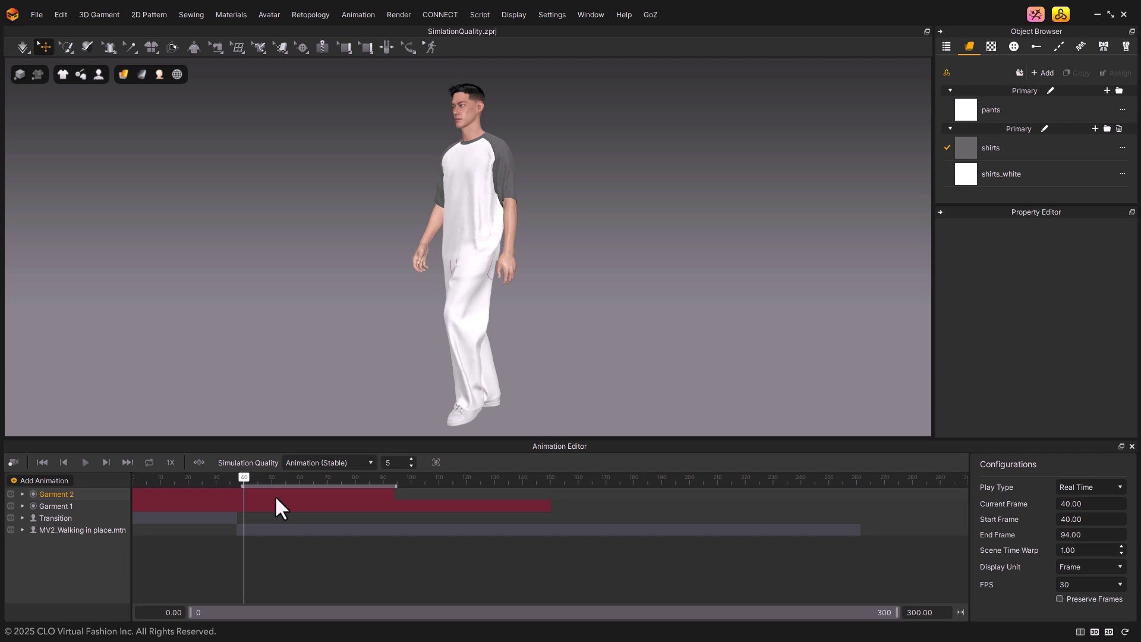
- Set the End Frame to 100, then 150, and finally 80
{"action": "left_click", "coordinate": [1092, 535]}
{"action": "type", "text": "100"}
{"action": "key", "text": "Return"}
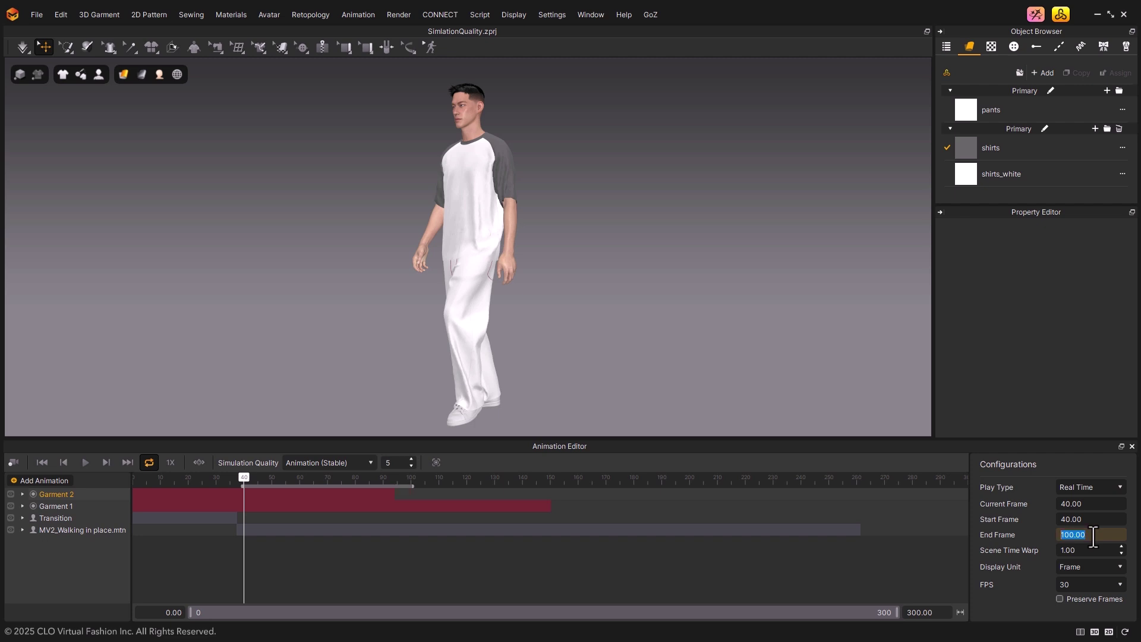
{"action": "type", "text": "150"}
{"action": "key", "text": "Return"}
{"action": "type", "text": "80"}
{"action": "key", "text": "Return"}
- Try a Scene Time Warp of 2.00, then restore it to 1.00
{"action": "left_click", "coordinate": [1098, 551]}
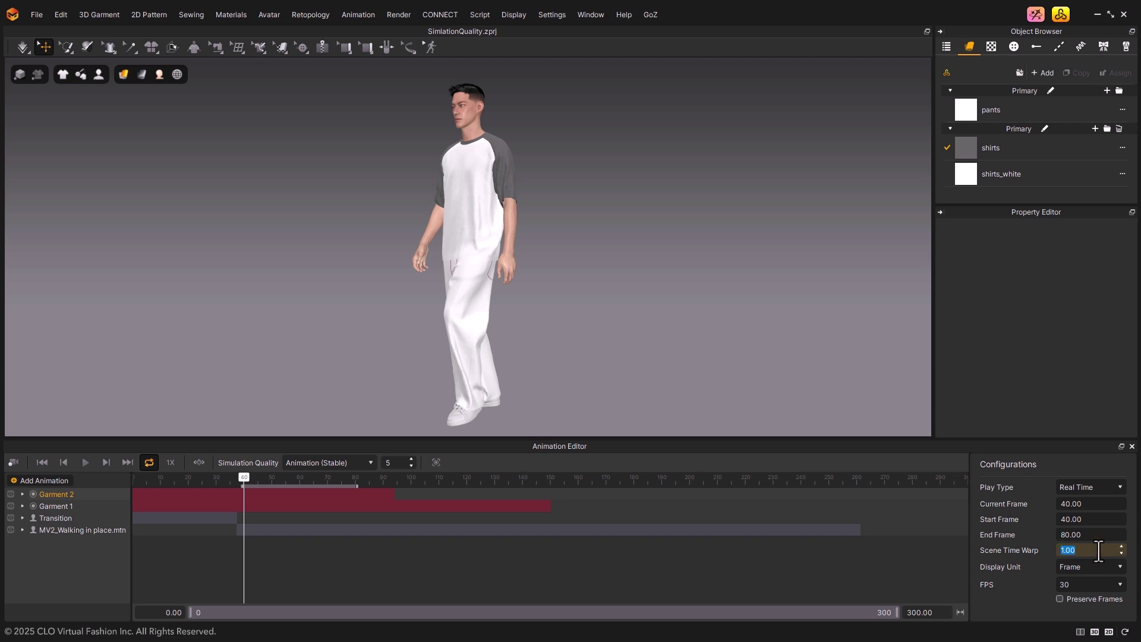
{"action": "type", "text": "2"}
{"action": "key", "text": "Return"}
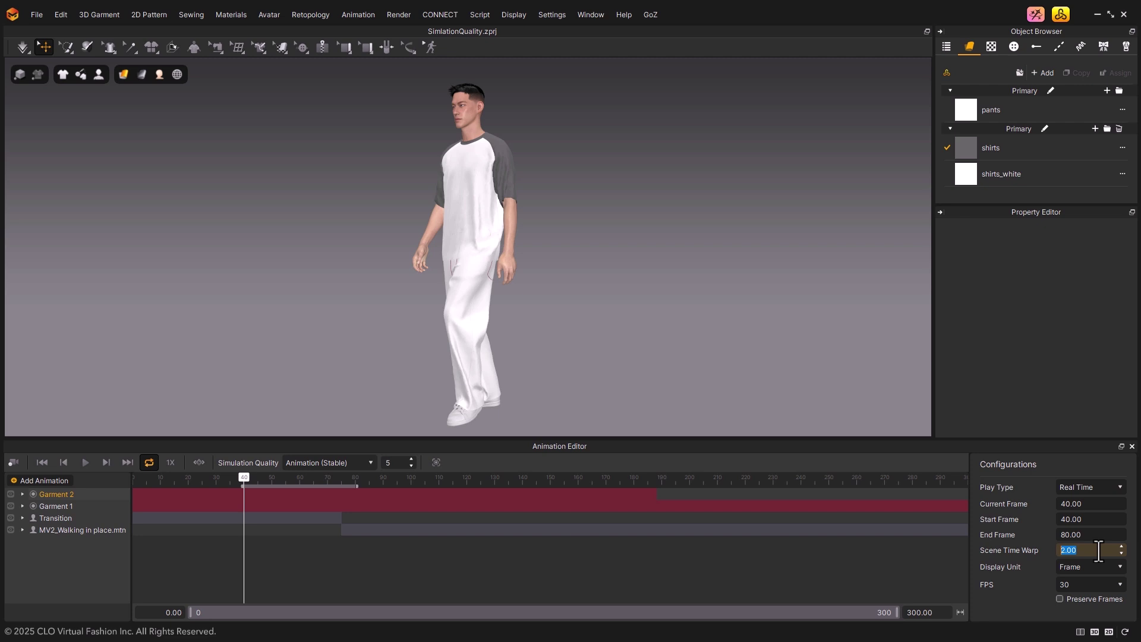
{"action": "type", "text": "1"}
{"action": "key", "text": "Return"}
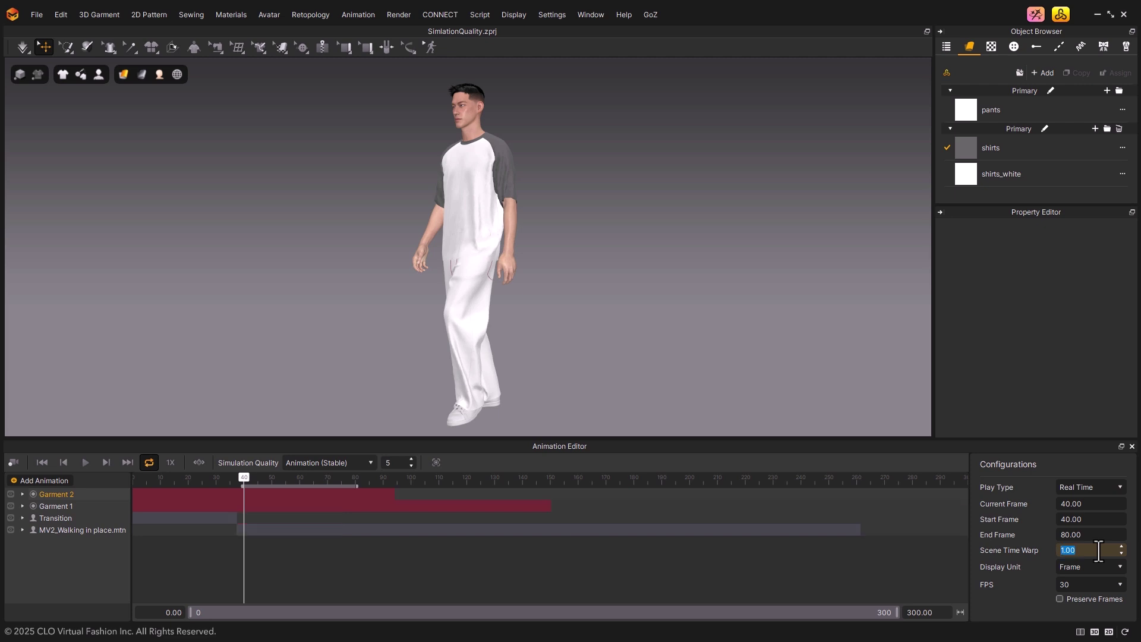
- Toggle Display Unit to Second and back to Frame, and change FPS through 24, 30 to 60
{"action": "left_click", "coordinate": [1078, 589]}
{"action": "left_click", "coordinate": [1078, 579]}
{"action": "left_click", "coordinate": [1077, 585]}
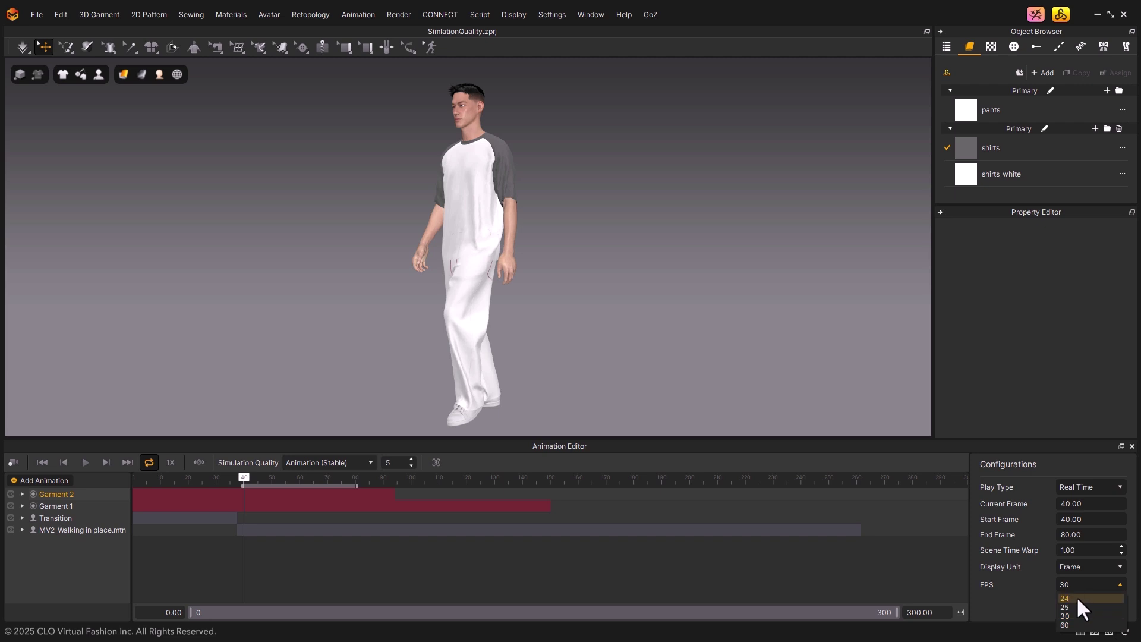
{"action": "left_click", "coordinate": [1077, 598]}
{"action": "left_click", "coordinate": [1077, 586]}
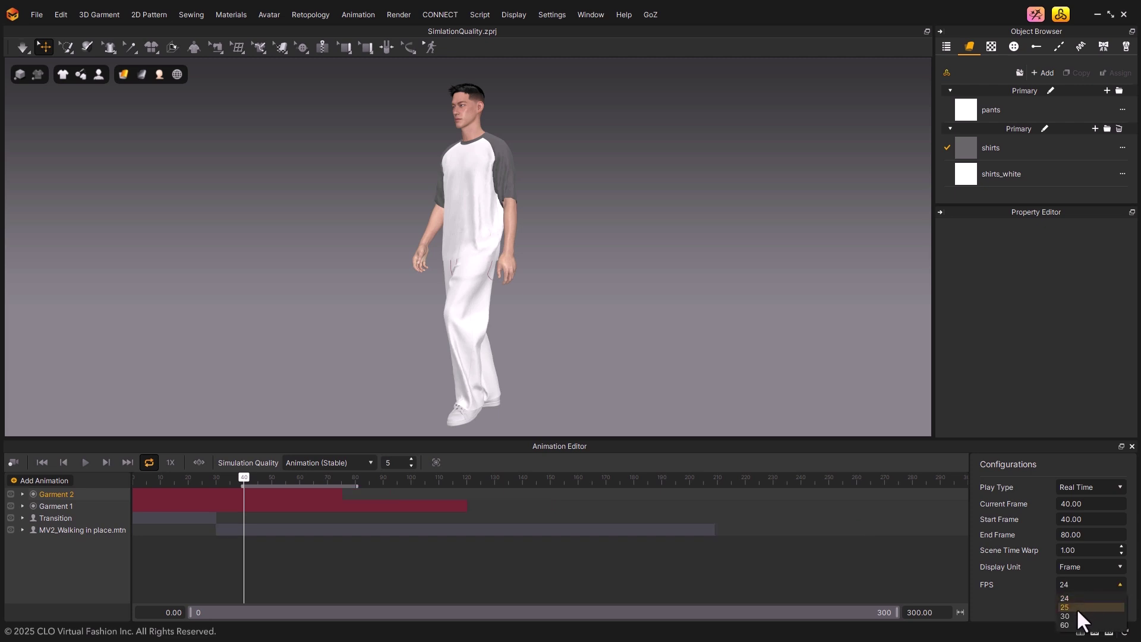
{"action": "left_click", "coordinate": [1075, 612]}
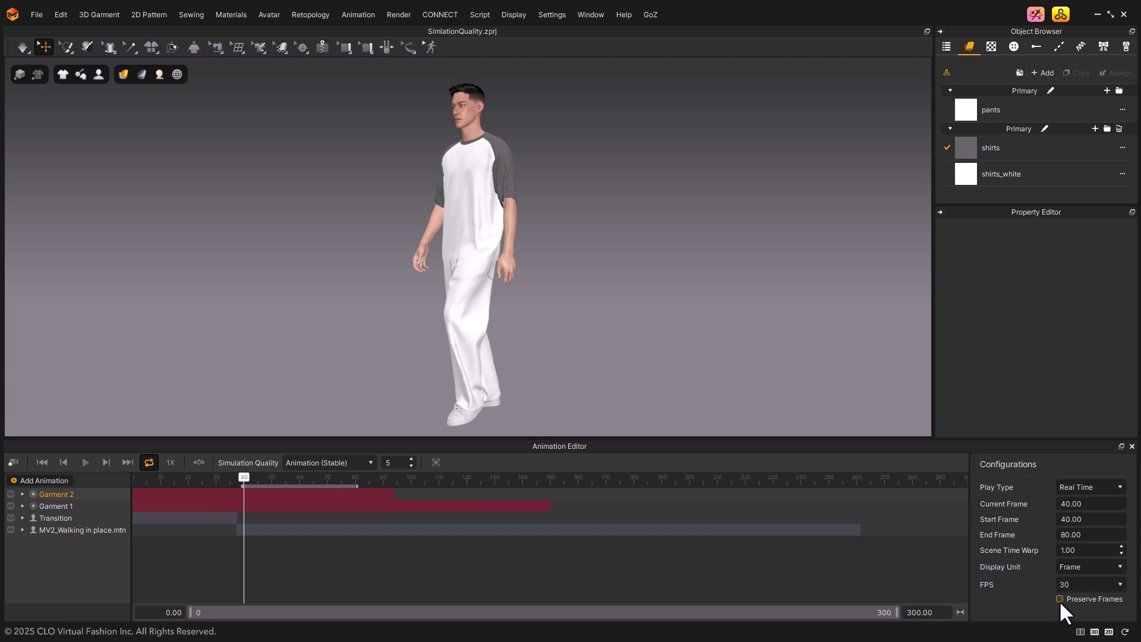
{"action": "left_click", "coordinate": [1067, 584]}
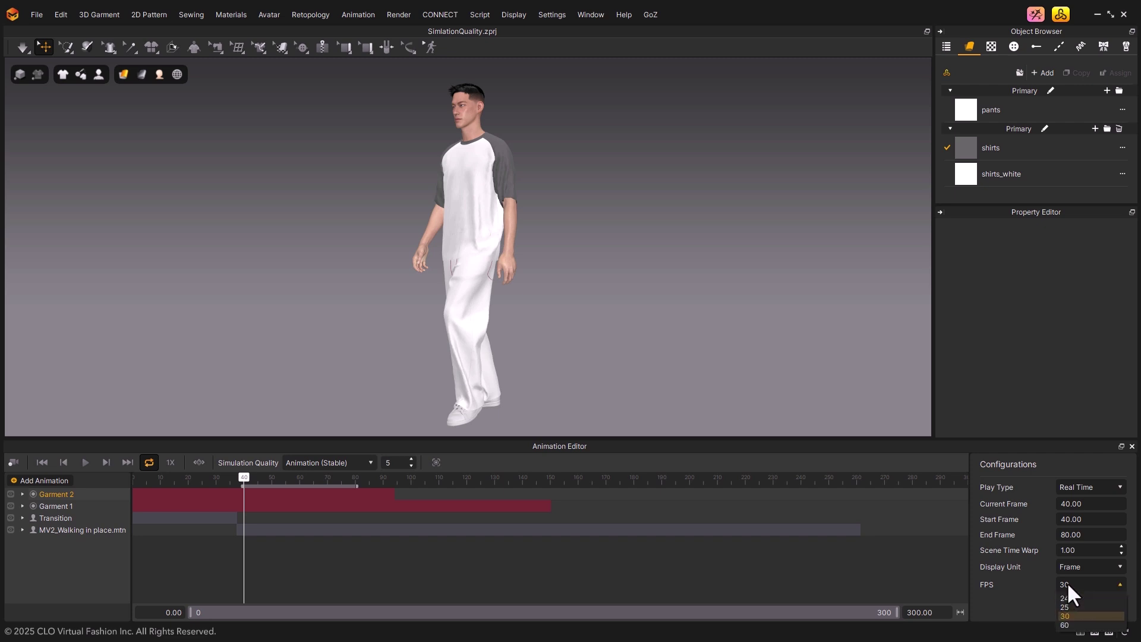
{"action": "left_click", "coordinate": [1064, 624]}
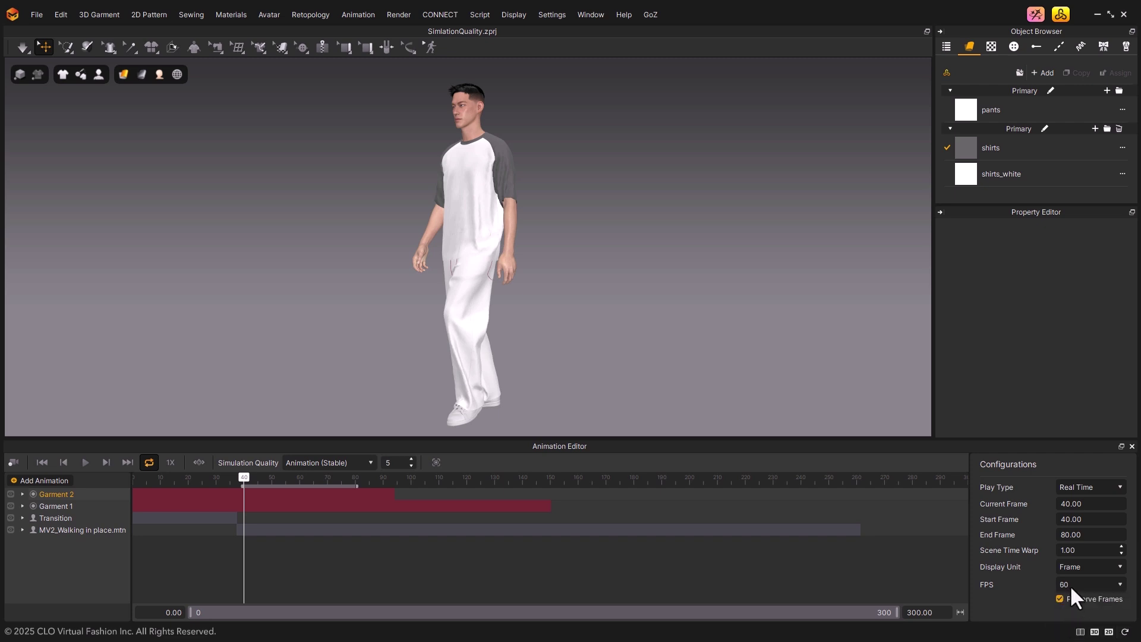
{"action": "left_click", "coordinate": [1069, 585]}
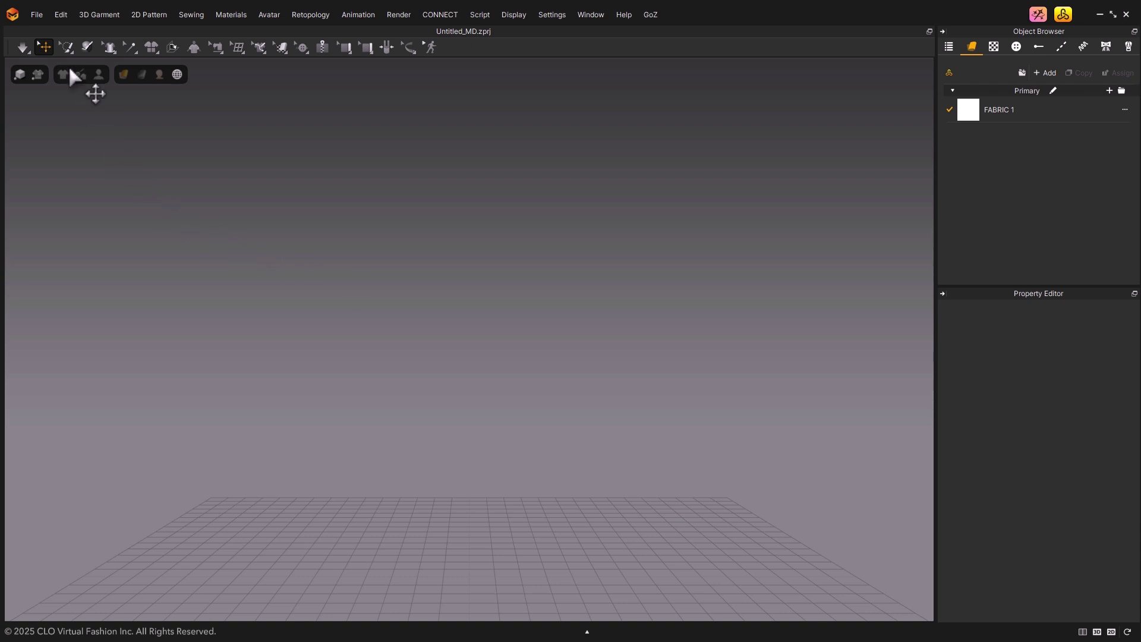
- Import Cat.fbx through File > Import > FBX with cm (DAZ Studio) units
{"action": "left_click", "coordinate": [35, 13]}
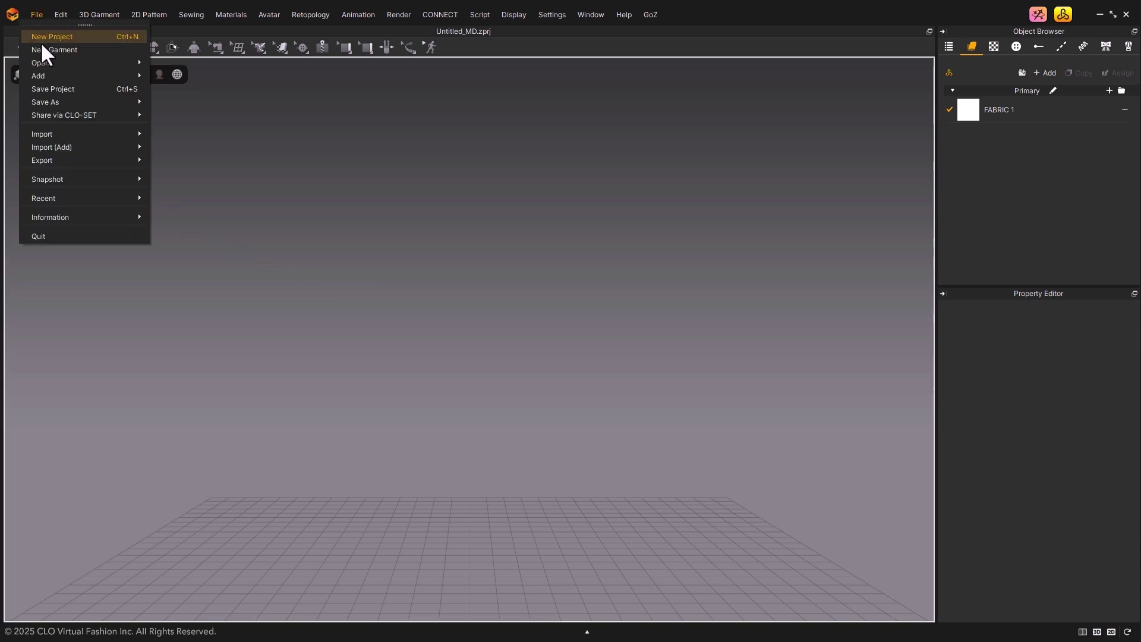
{"action": "mouse_move", "coordinate": [74, 134]}
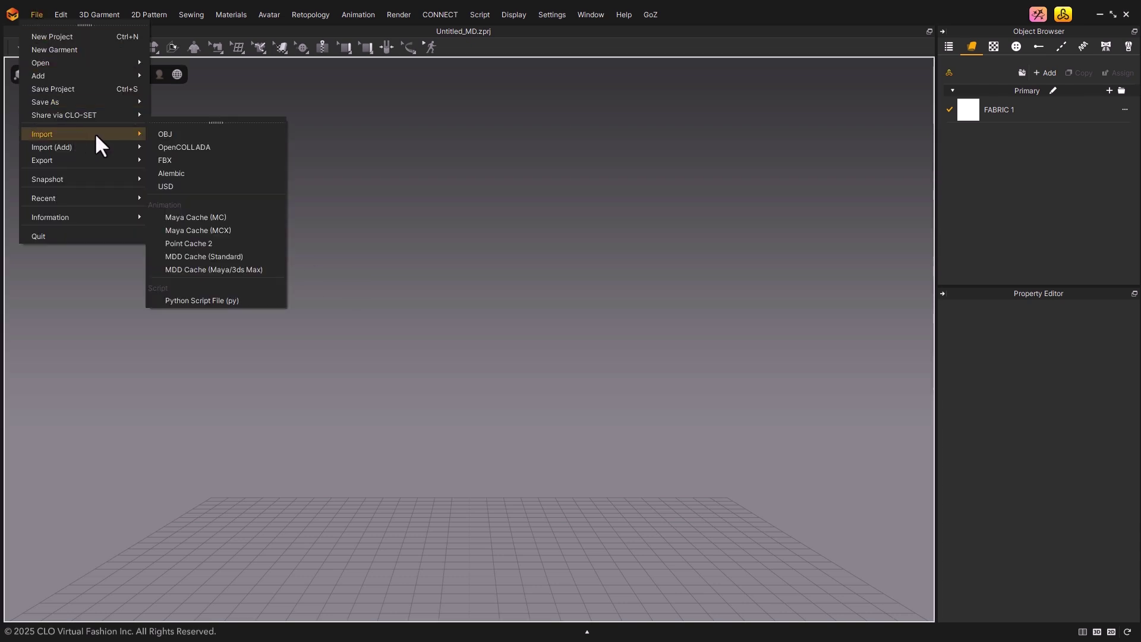
{"action": "left_click", "coordinate": [169, 161]}
{"action": "left_click", "coordinate": [152, 98]}
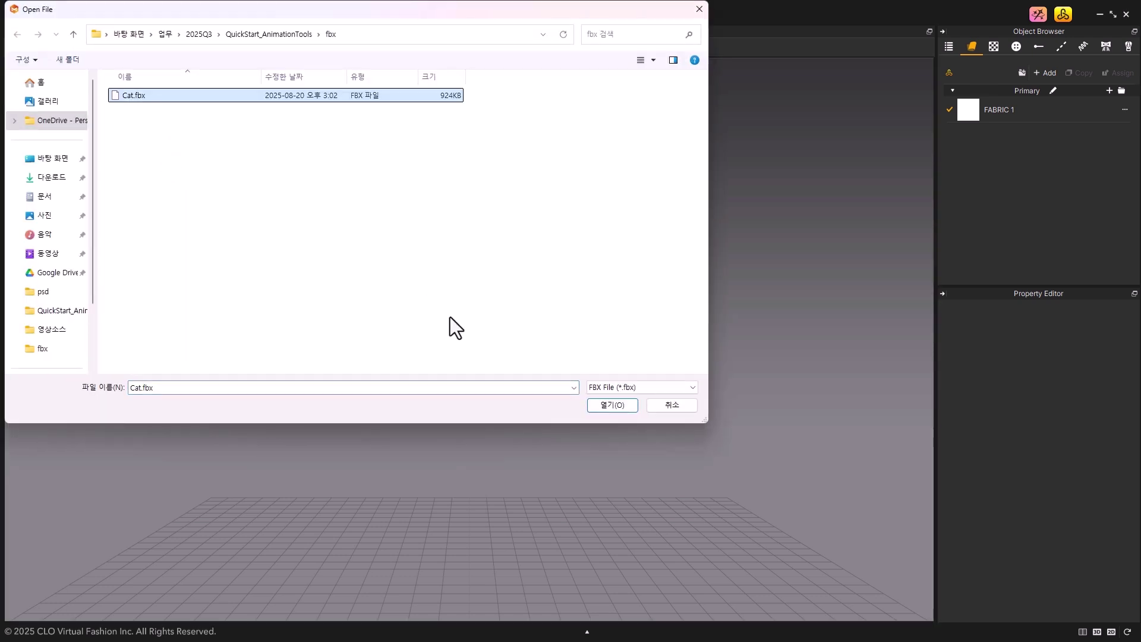
{"action": "left_click", "coordinate": [600, 409]}
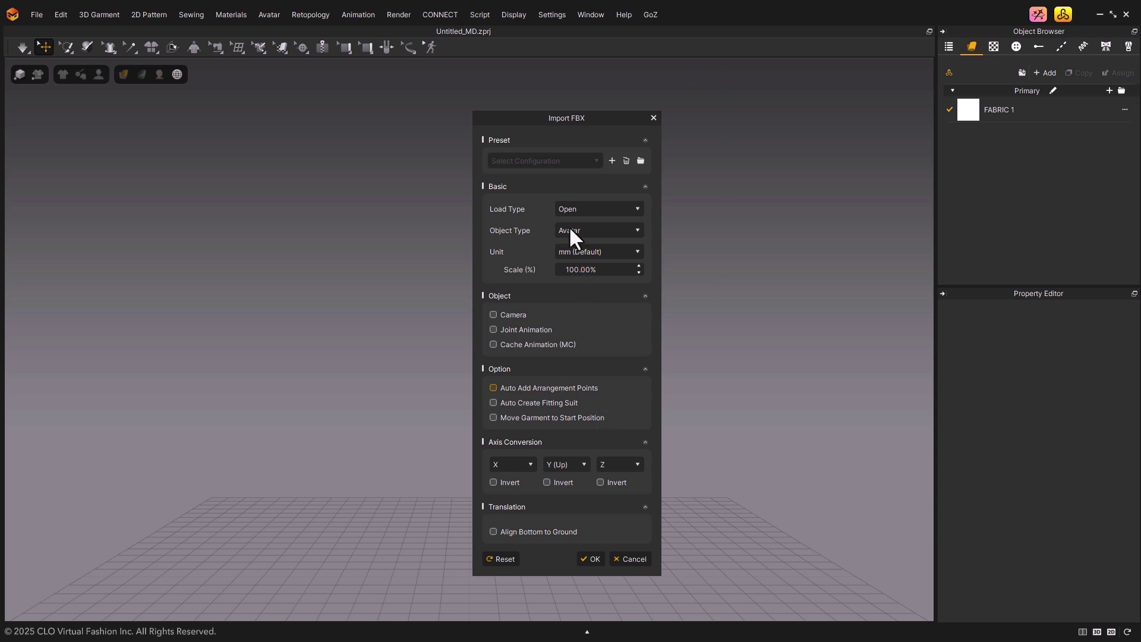
{"action": "left_click", "coordinate": [568, 255]}
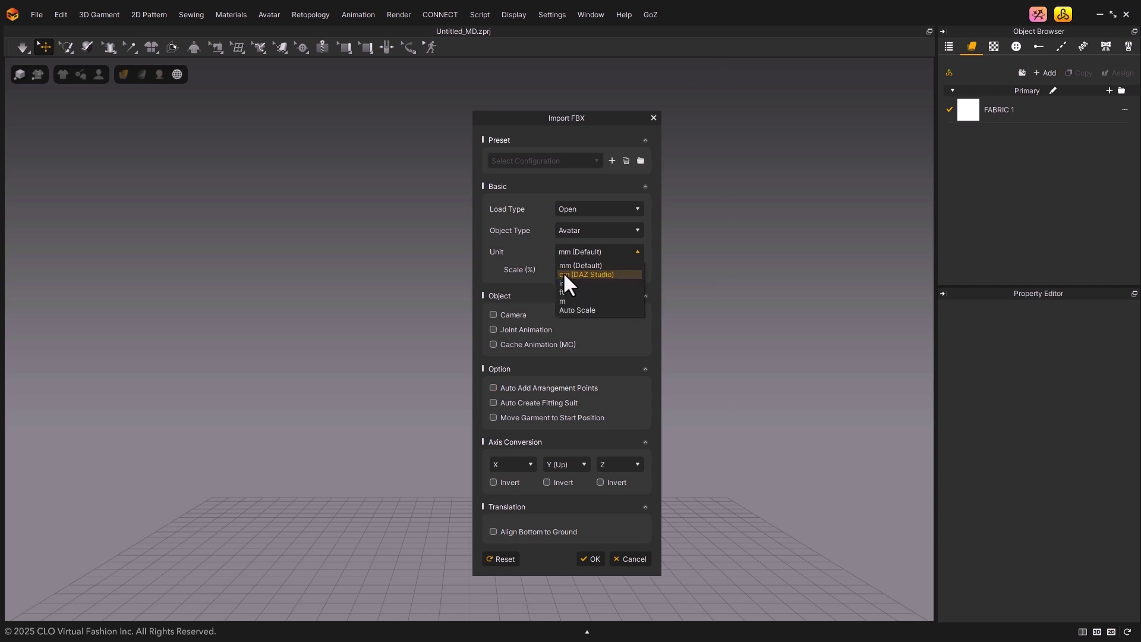
{"action": "left_click", "coordinate": [585, 277]}
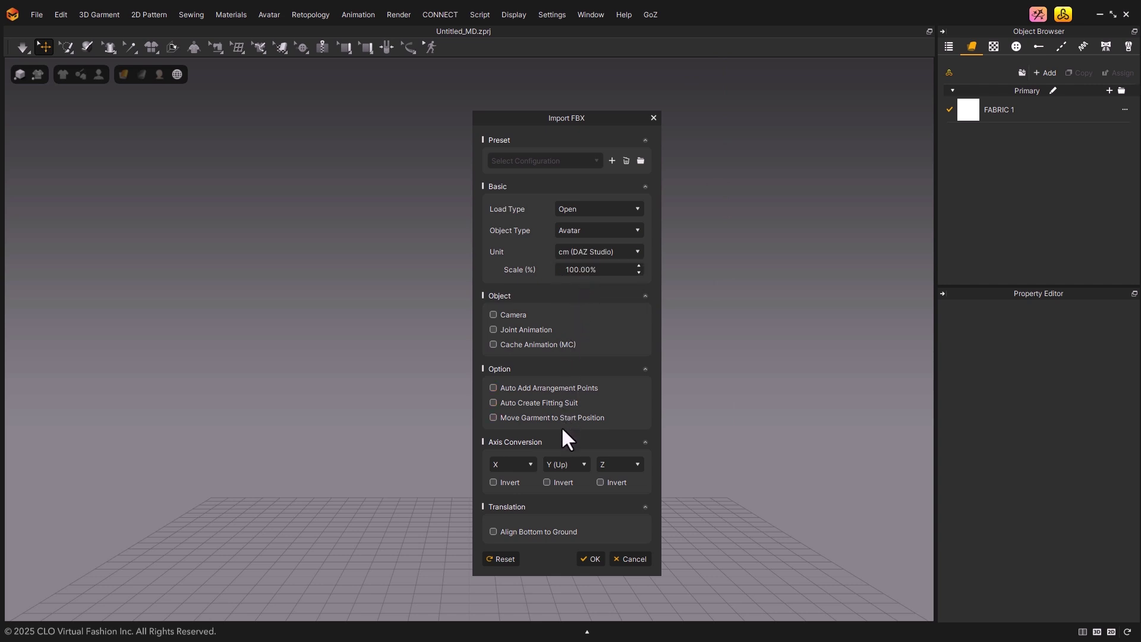
{"action": "left_click", "coordinate": [592, 558]}
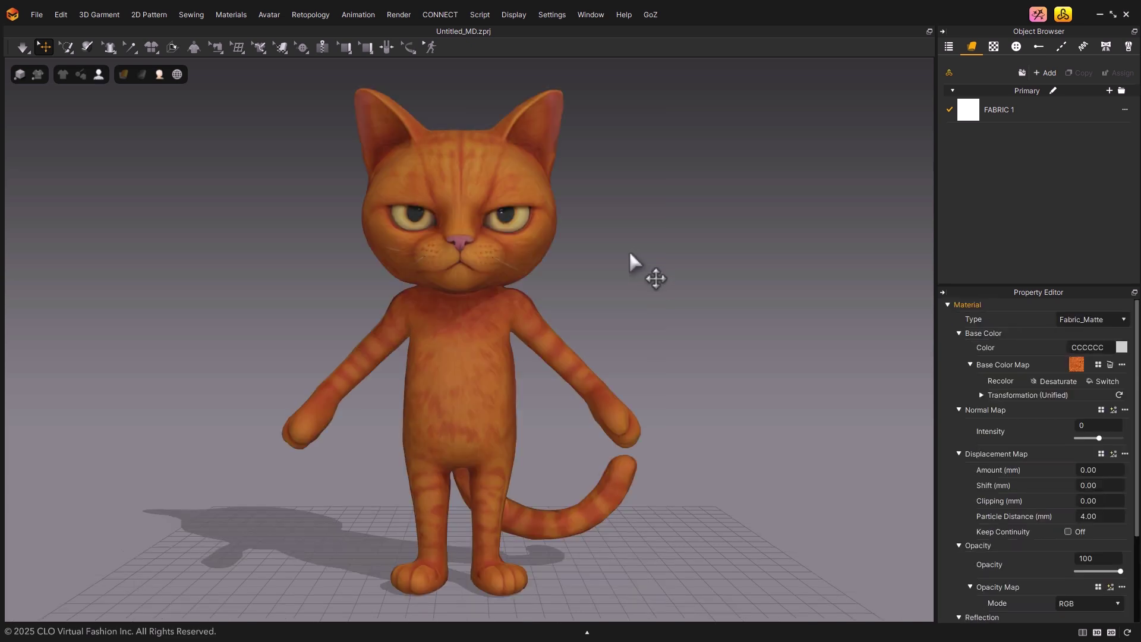
- Open the Avatar Editor and test-drag the cat's left elbow, then undo it
{"action": "left_click", "coordinate": [261, 16]}
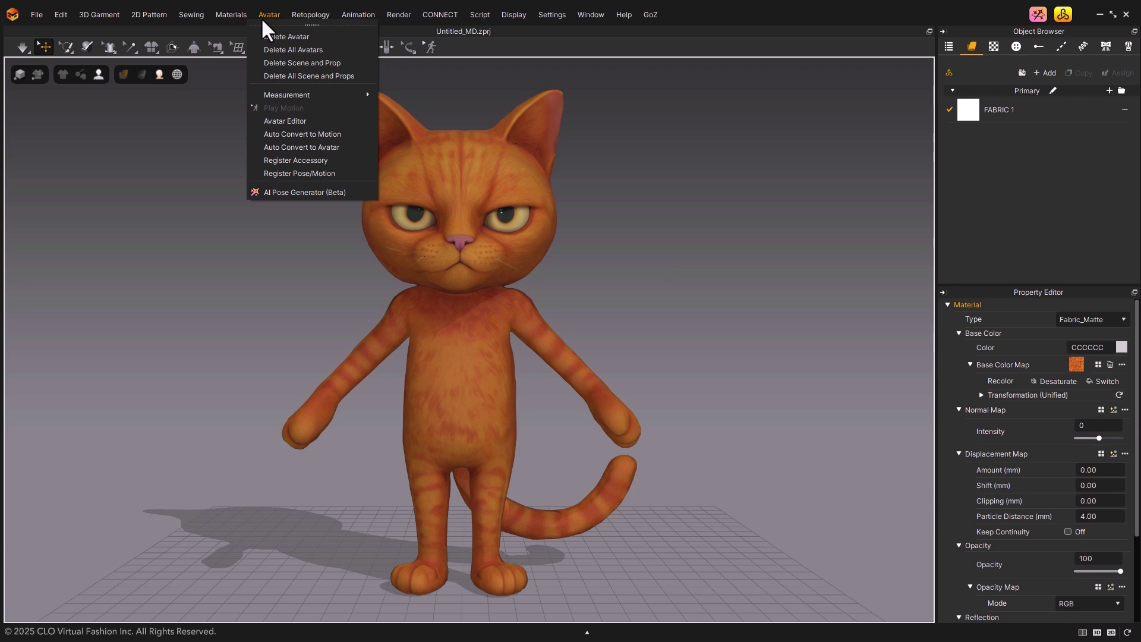
{"action": "left_click", "coordinate": [295, 120]}
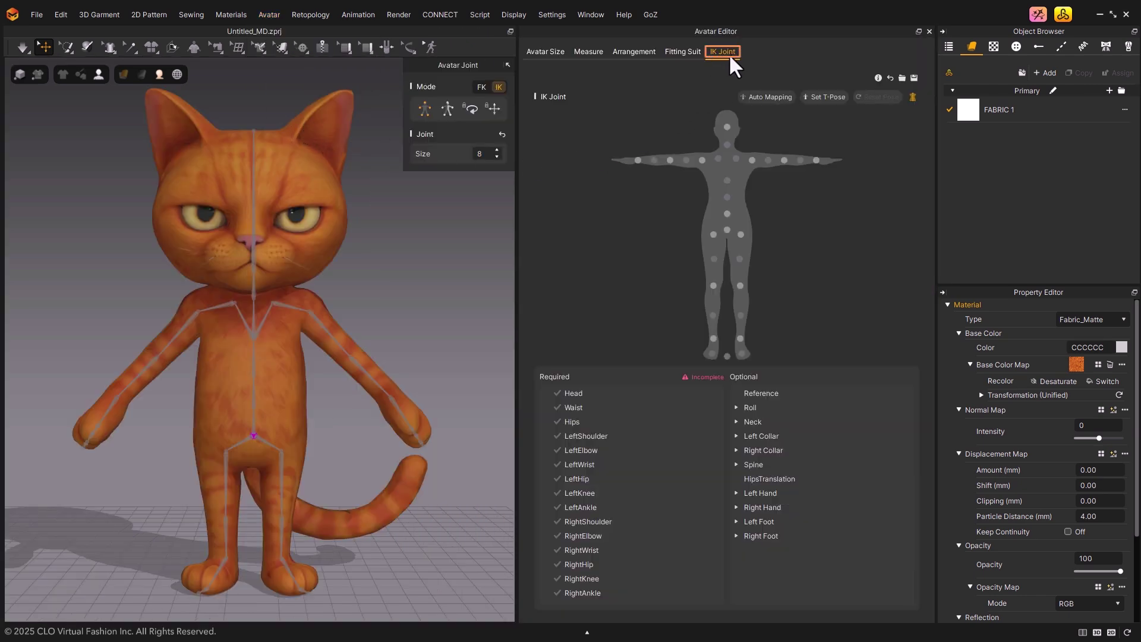
{"action": "left_click", "coordinate": [350, 369]}
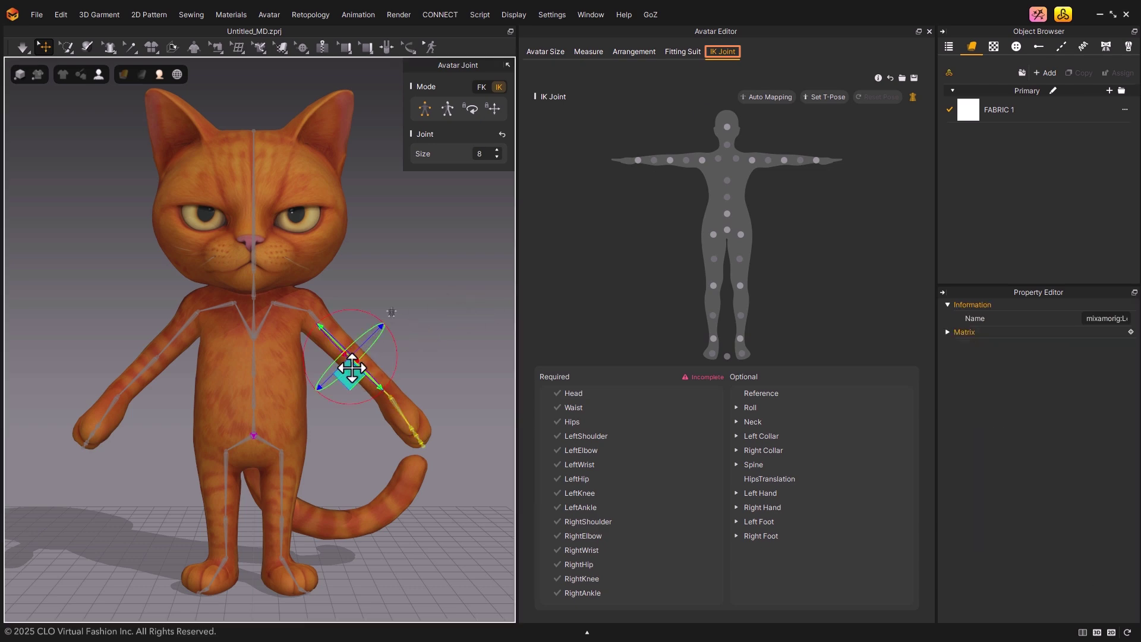
{"action": "left_click_drag", "start_coordinate": [351, 370], "coordinate": [479, 338]}
{"action": "key", "text": "ctrl+z"}
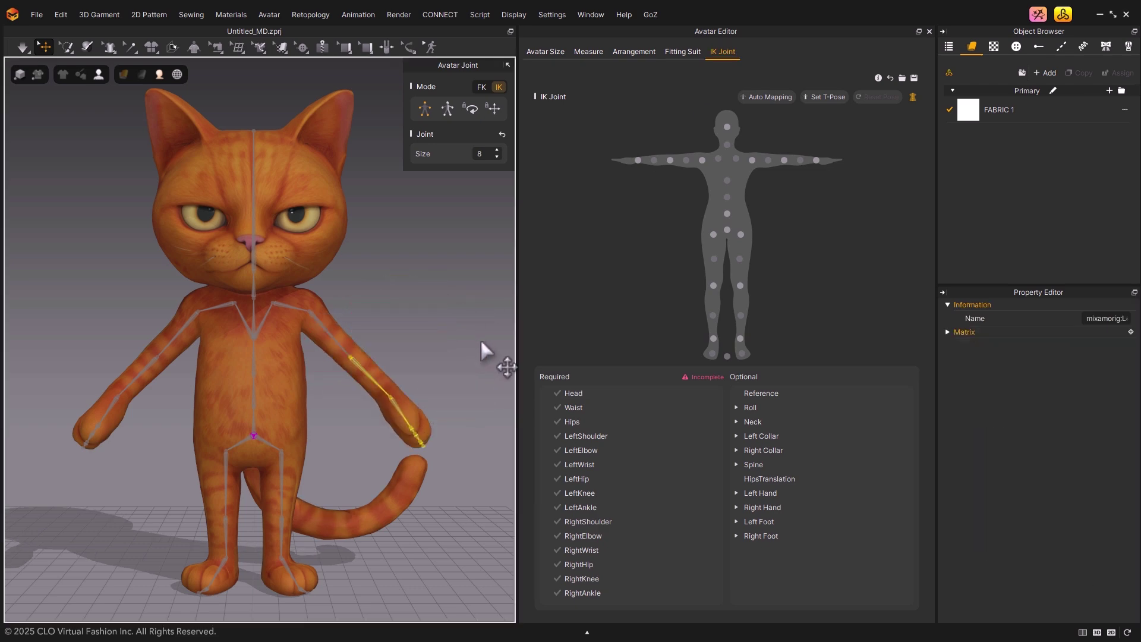
- Auto-map the IK joints, test with T-pose and an arm pull, reset pose, and close
{"action": "left_click", "coordinate": [772, 96]}
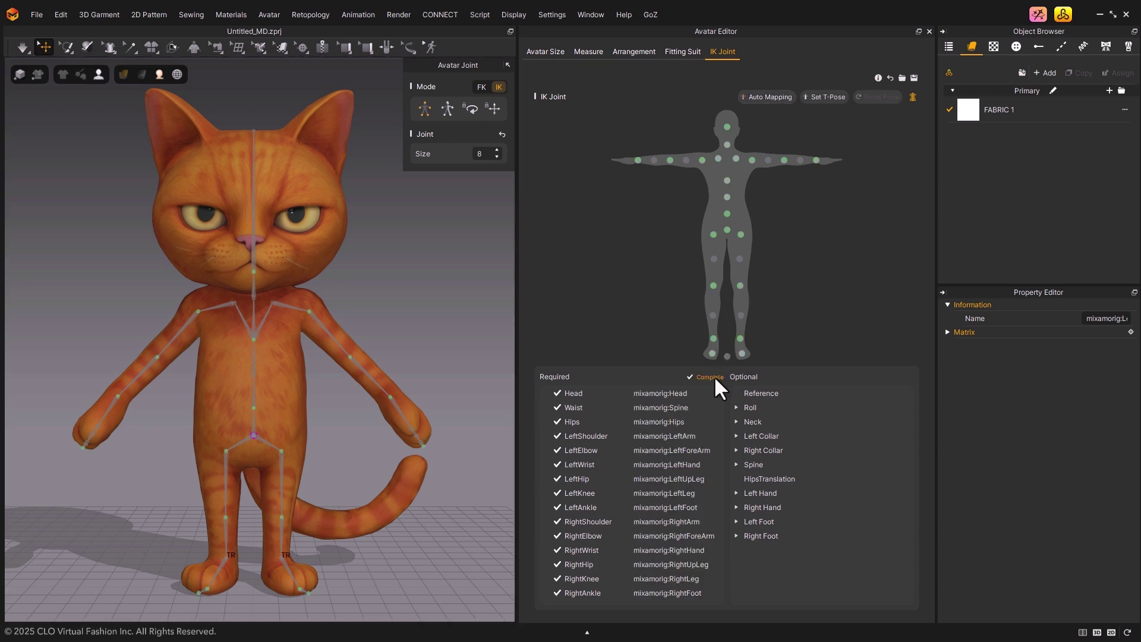
{"action": "left_click", "coordinate": [825, 97]}
{"action": "left_click_drag", "start_coordinate": [350, 351], "coordinate": [508, 271]}
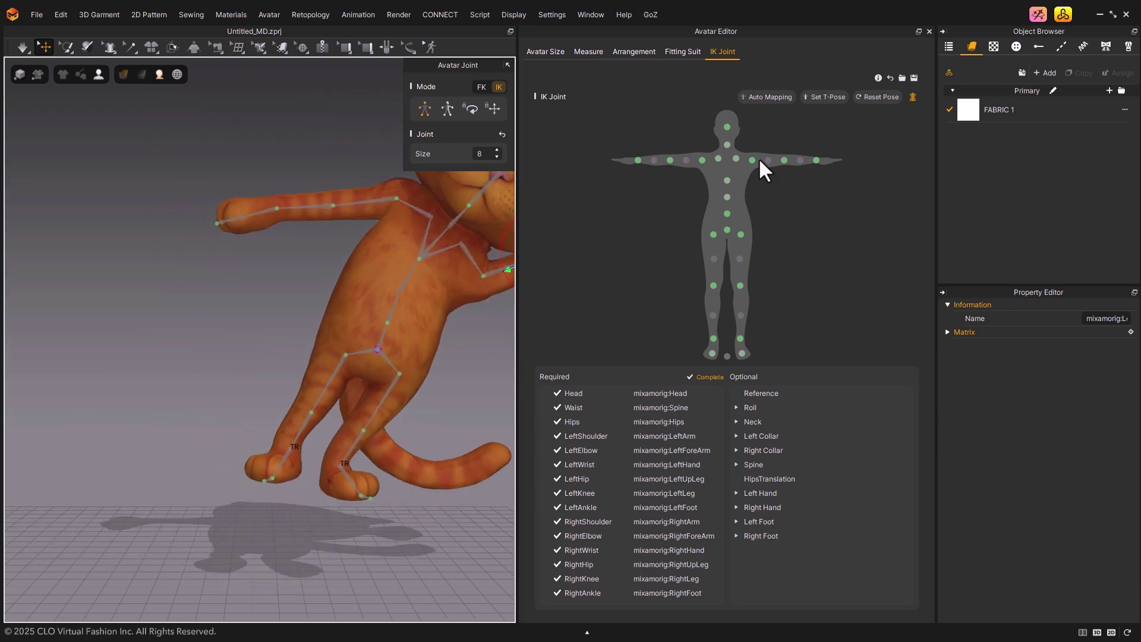
{"action": "left_click", "coordinate": [868, 100]}
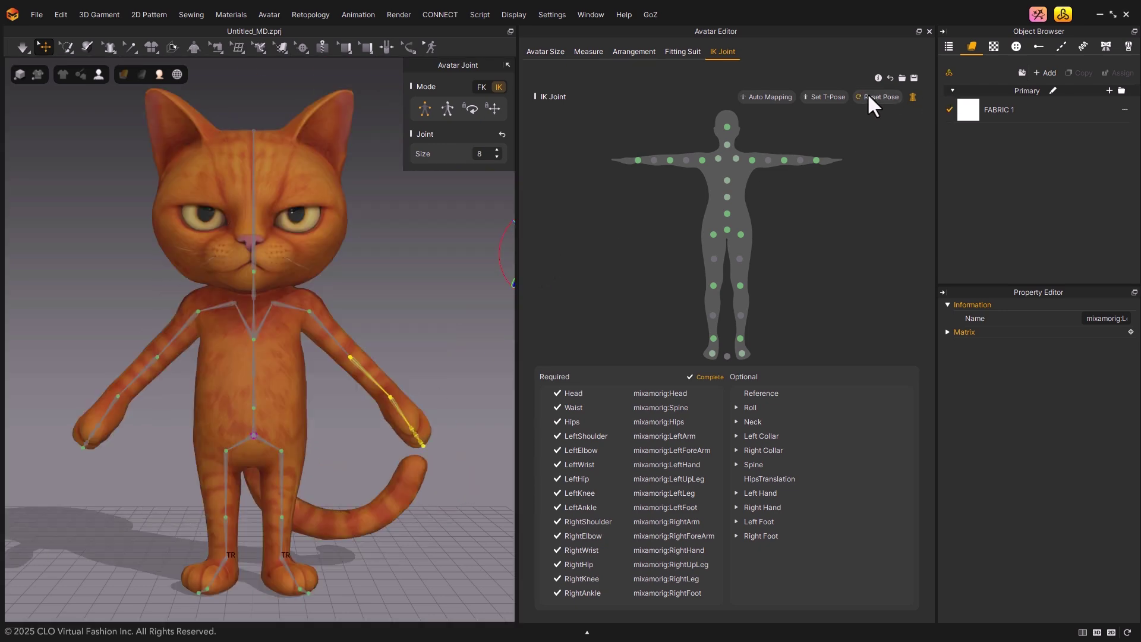
{"action": "left_click", "coordinate": [928, 32]}
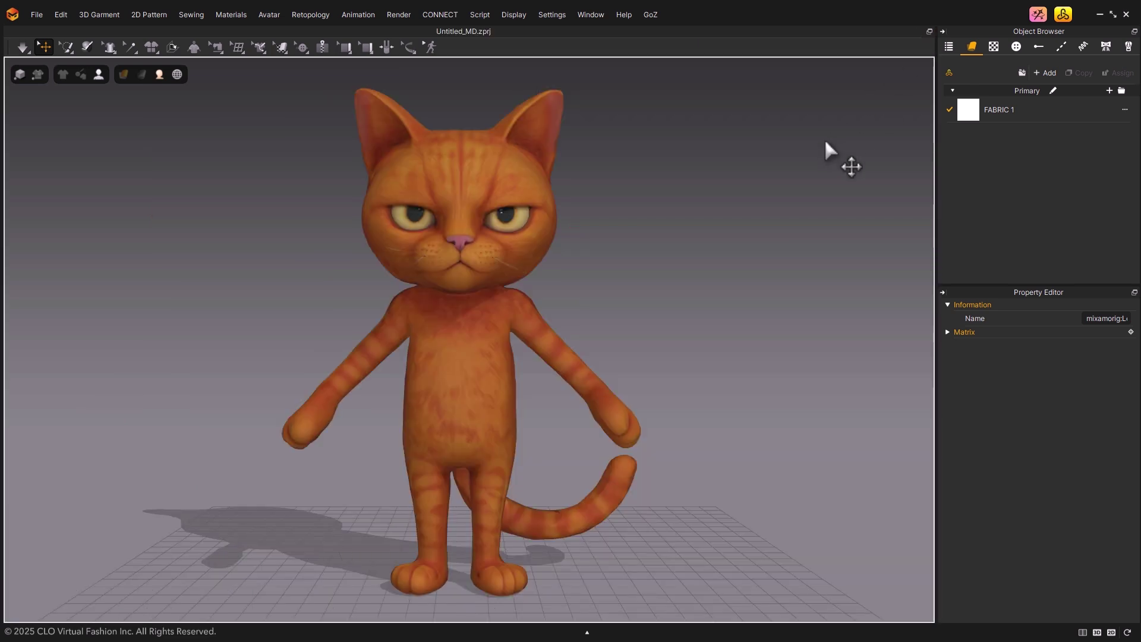
- Apply the Male avatar motion 'MV2_Walking in place.mtn' from the Library to the cat, then close the Library
{"action": "left_click", "coordinate": [1064, 14]}
{"action": "left_click", "coordinate": [558, 118]}
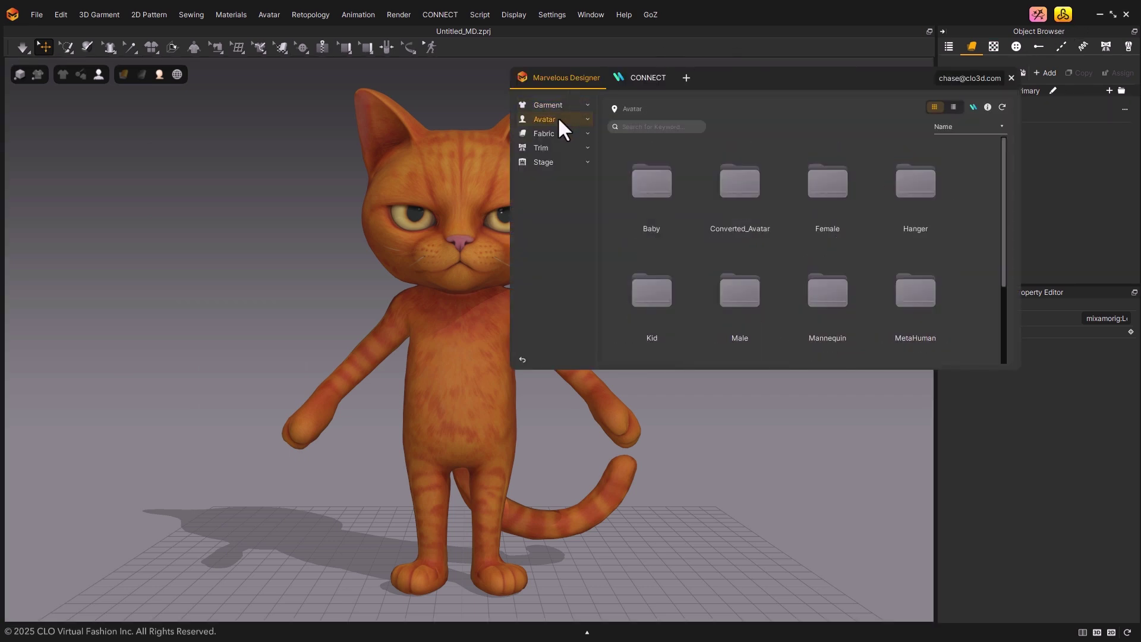
{"action": "double_click", "coordinate": [737, 298]}
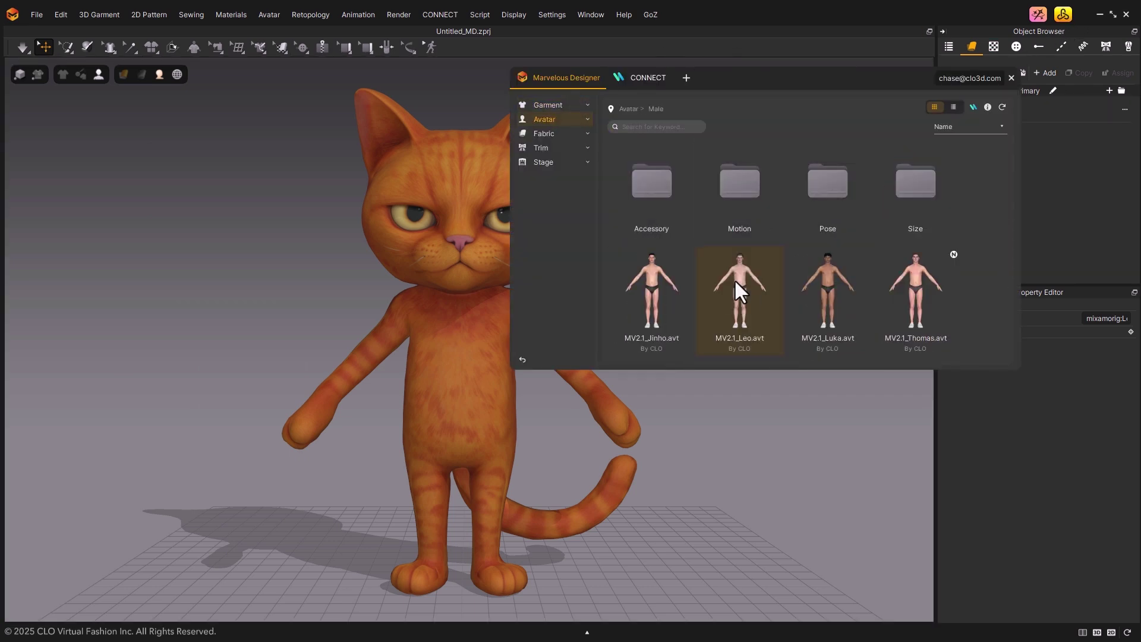
{"action": "double_click", "coordinate": [739, 196]}
{"action": "double_click", "coordinate": [821, 194]}
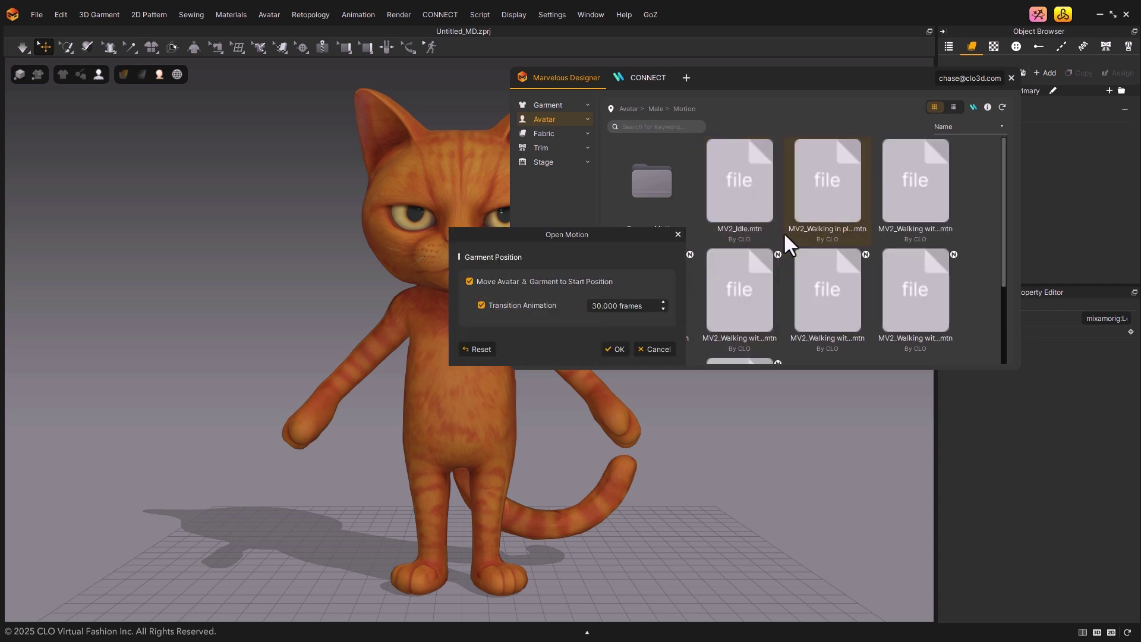
{"action": "left_click", "coordinate": [616, 348]}
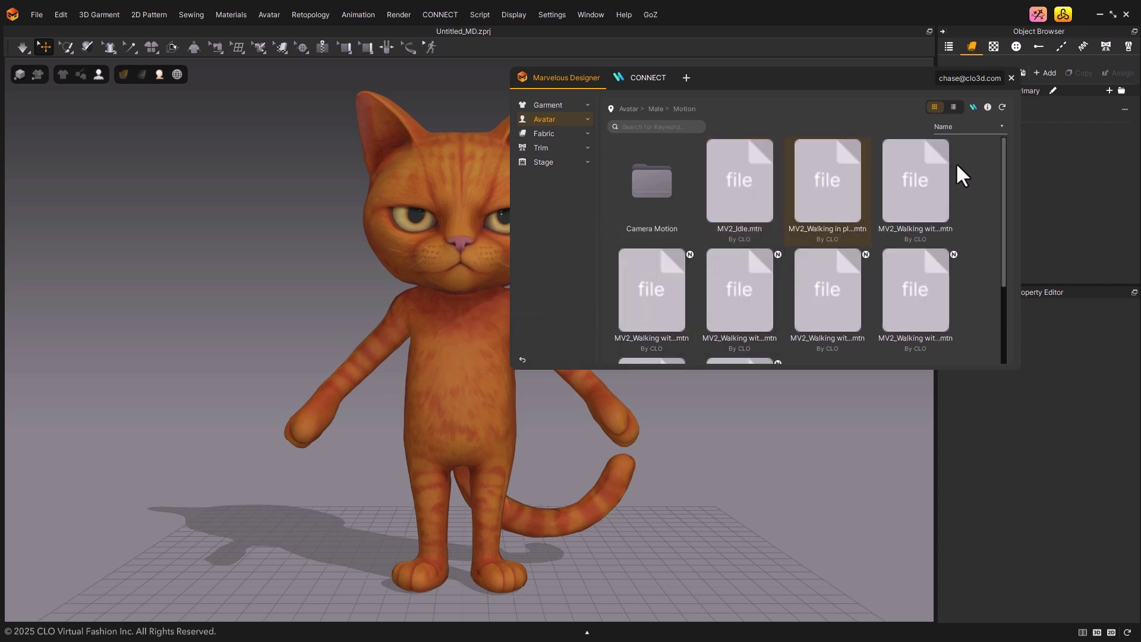
{"action": "left_click", "coordinate": [1010, 77]}
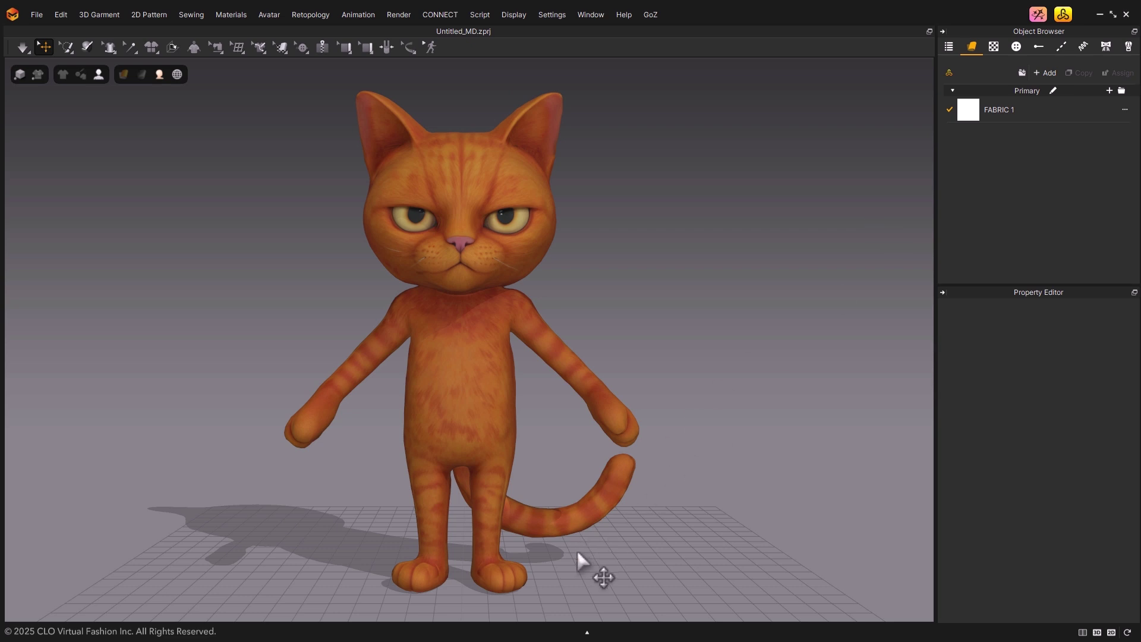
- Play and pause the walking motion in the Animation Editor, then scrub back to about frame 160
{"action": "left_click", "coordinate": [586, 632]}
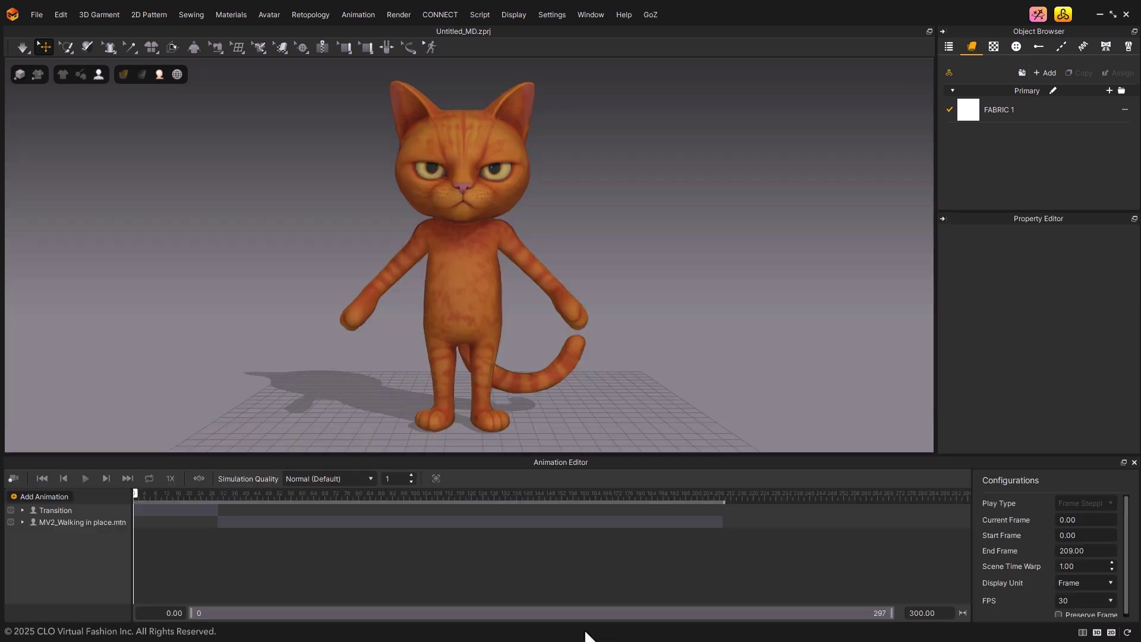
{"action": "left_click", "coordinate": [88, 479]}
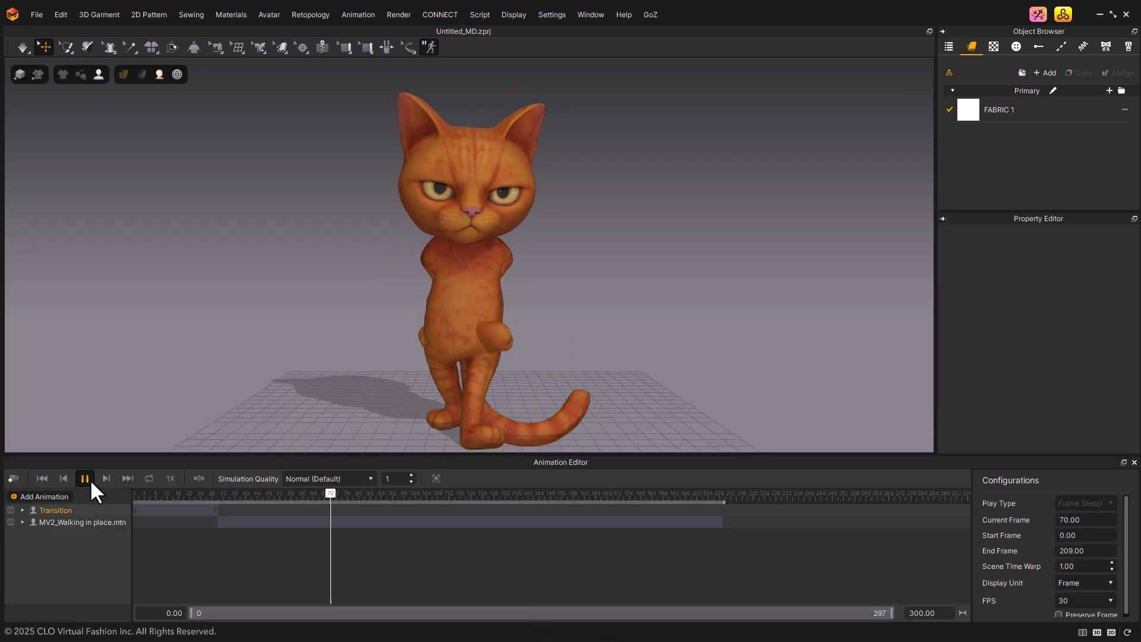
{"action": "left_click", "coordinate": [90, 479]}
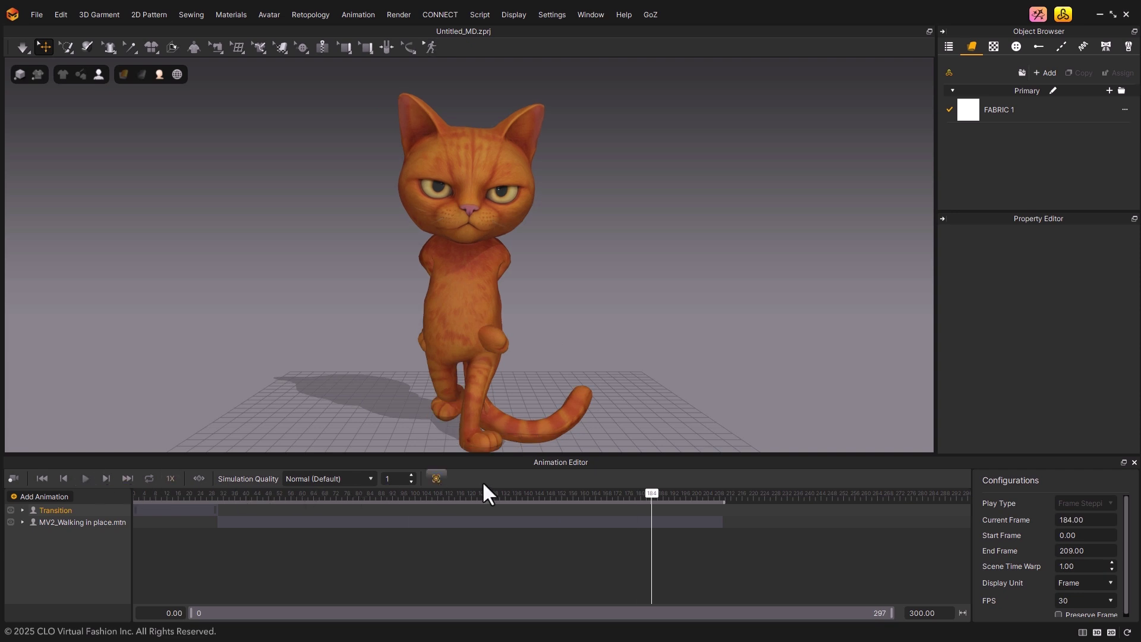
{"action": "left_click_drag", "start_coordinate": [648, 499], "coordinate": [585, 514]}
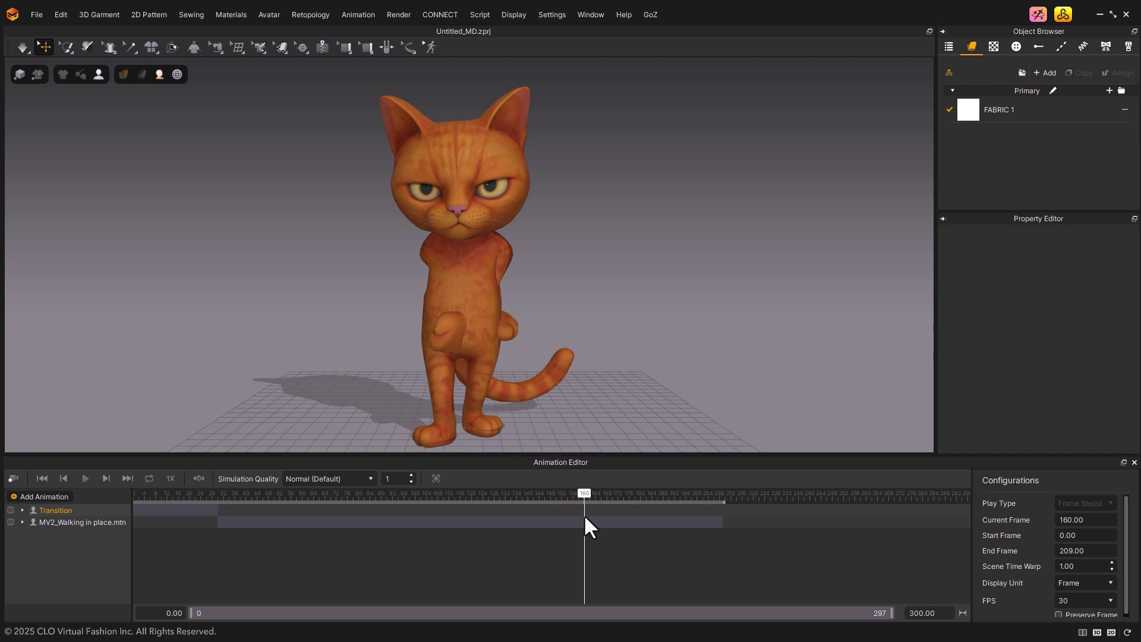
- Offset the cat's shoulder joint to -50 on the X-Axis in the MV2_Walking in place track
{"action": "left_click", "coordinate": [582, 522]}
{"action": "right_click", "coordinate": [582, 523]}
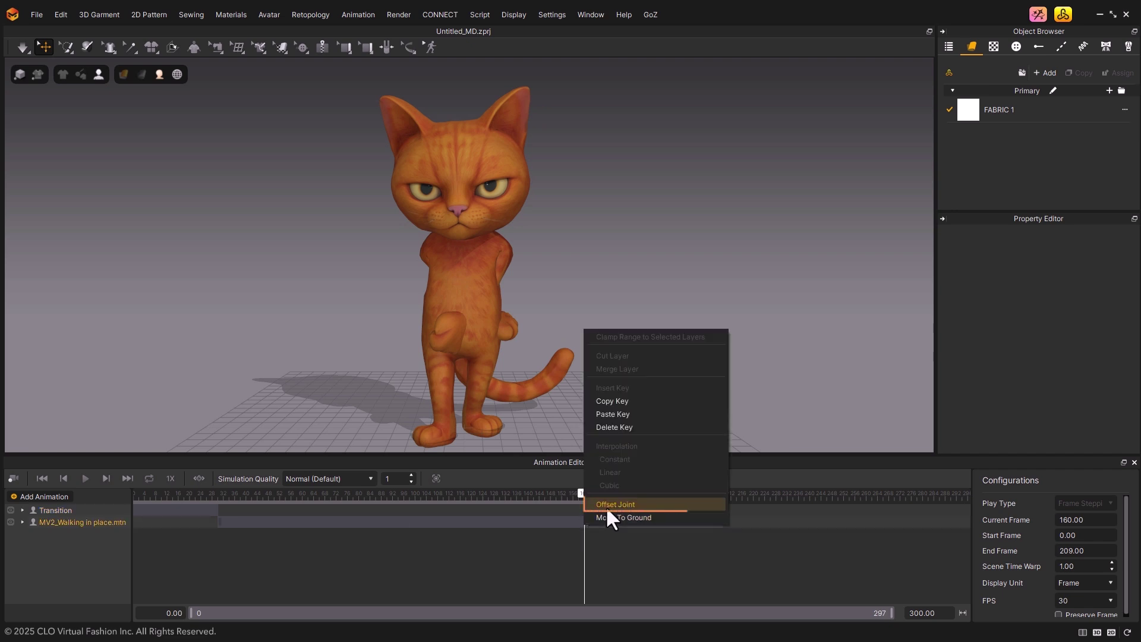
{"action": "left_click", "coordinate": [607, 505]}
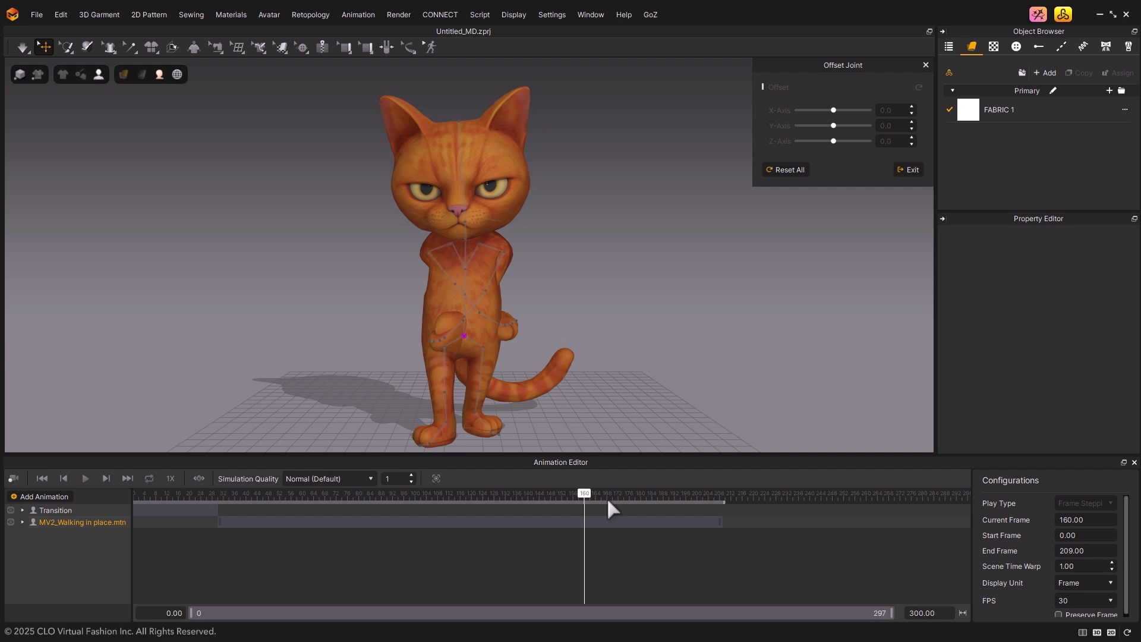
{"action": "left_click", "coordinate": [504, 251]}
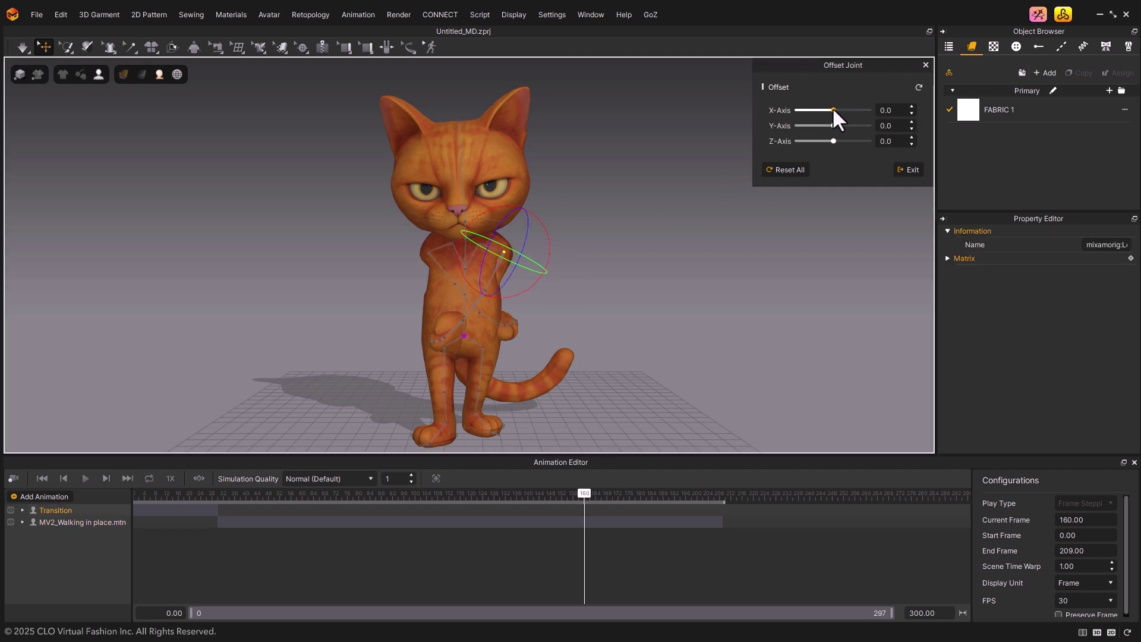
{"action": "left_click_drag", "start_coordinate": [832, 108], "coordinate": [828, 110]}
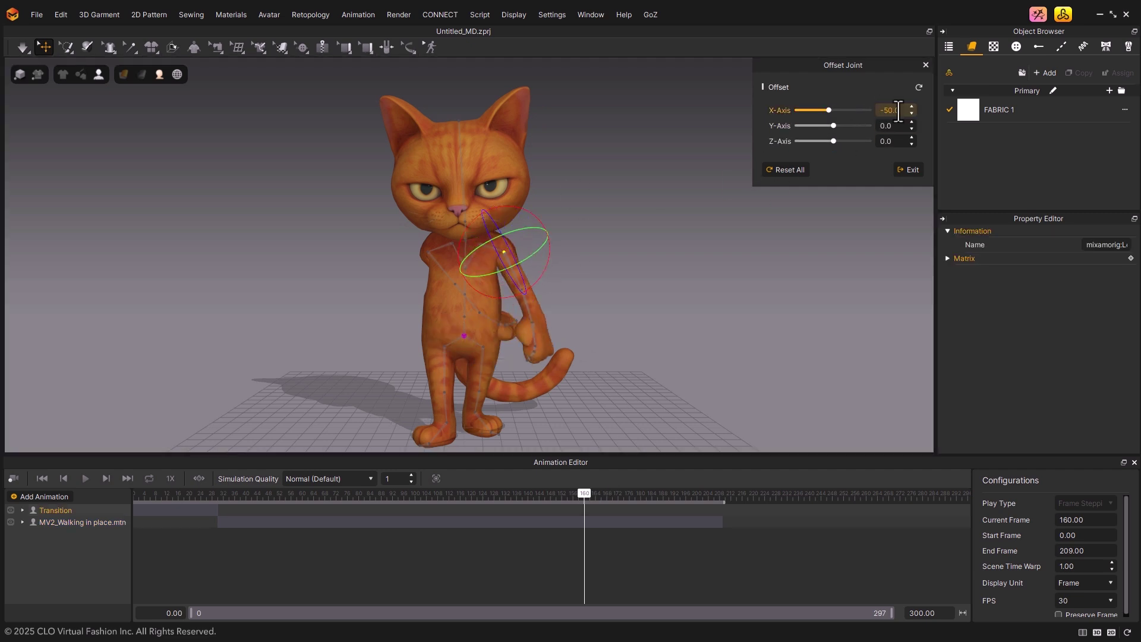
{"action": "left_click", "coordinate": [908, 171]}
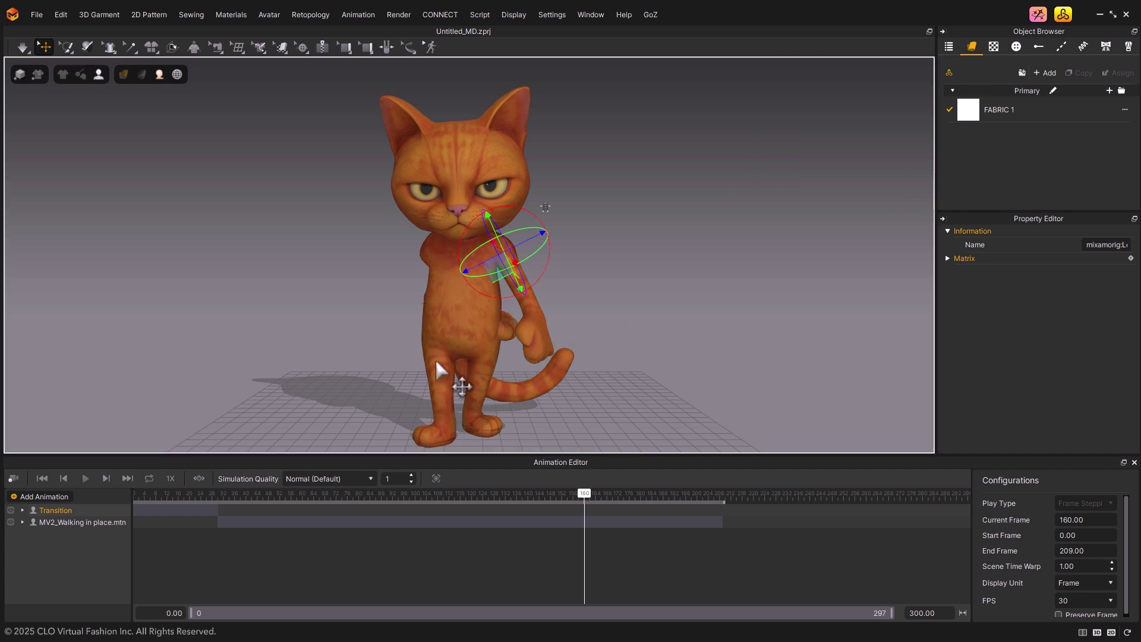
- Select the cat's right shoulder joint on the walking track and adjust its X-Axis offset
{"action": "left_click", "coordinate": [561, 523]}
{"action": "left_click", "coordinate": [428, 252]}
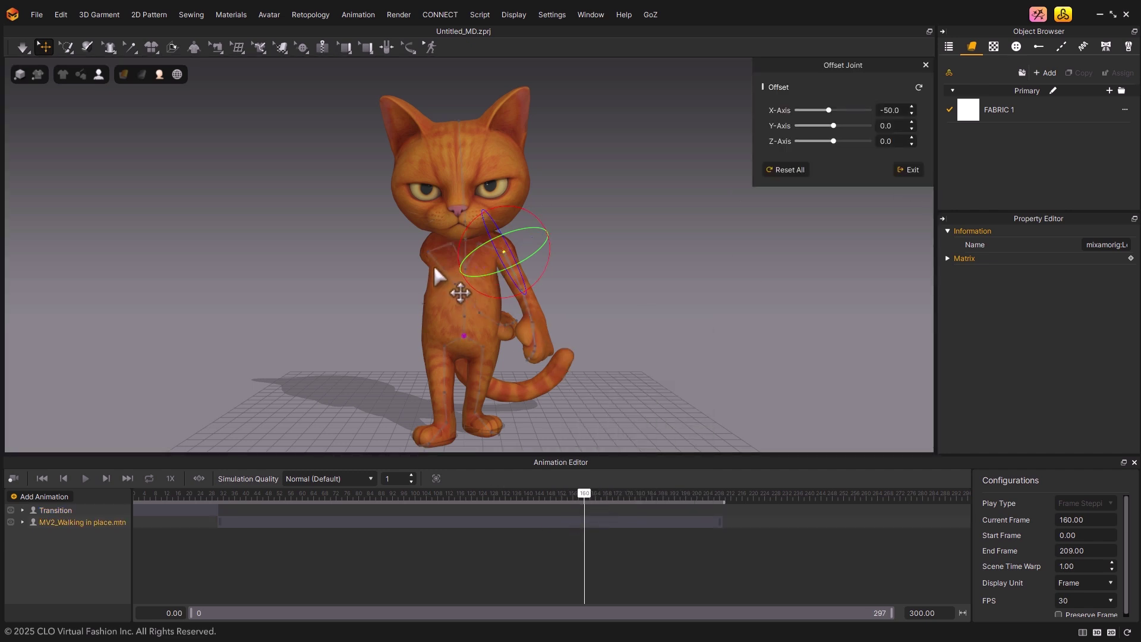
{"action": "left_click_drag", "start_coordinate": [819, 109], "coordinate": [826, 111]}
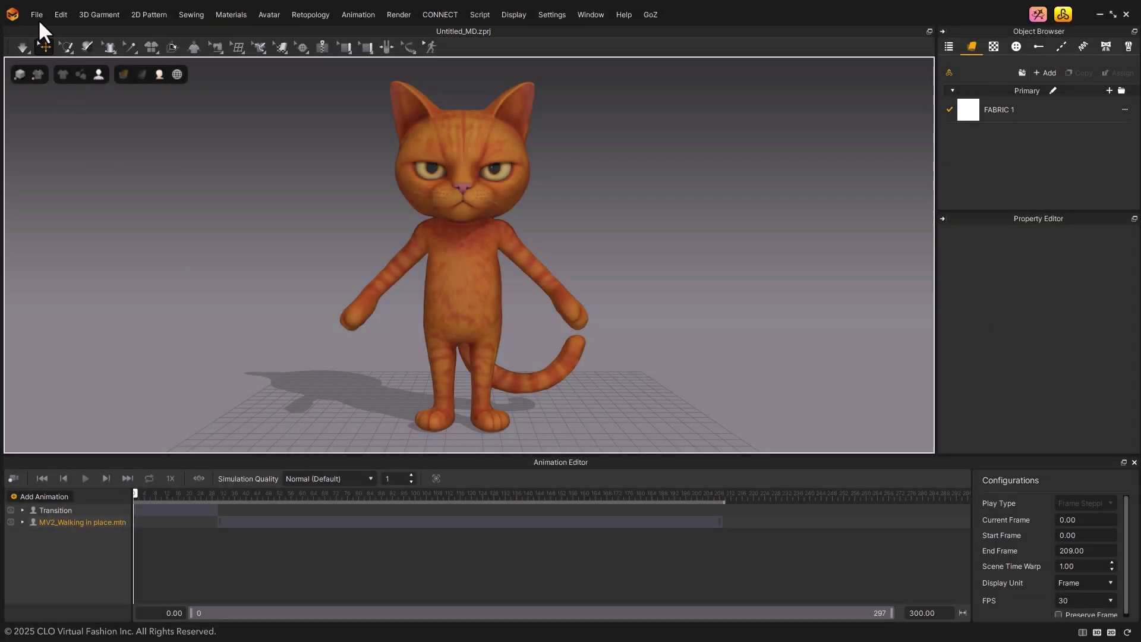
- Add the zipduphoodie garment at its default position and simulate it draping onto the cat
{"action": "left_click", "coordinate": [36, 15]}
{"action": "mouse_move", "coordinate": [113, 74]}
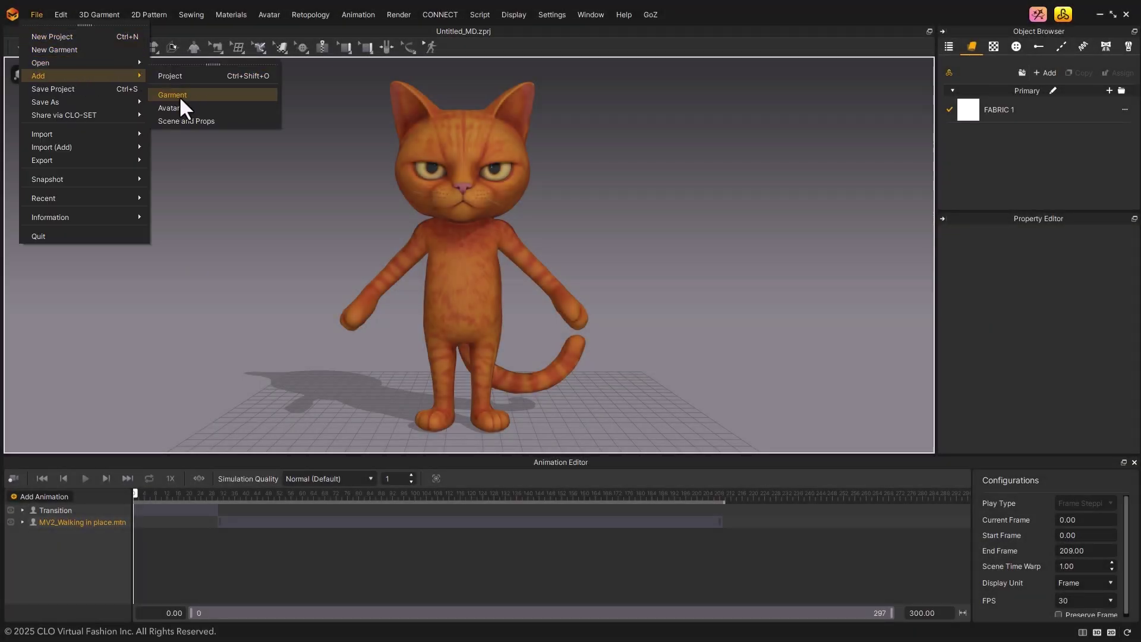
{"action": "left_click", "coordinate": [180, 98]}
{"action": "left_click", "coordinate": [184, 127]}
{"action": "left_click", "coordinate": [621, 404]}
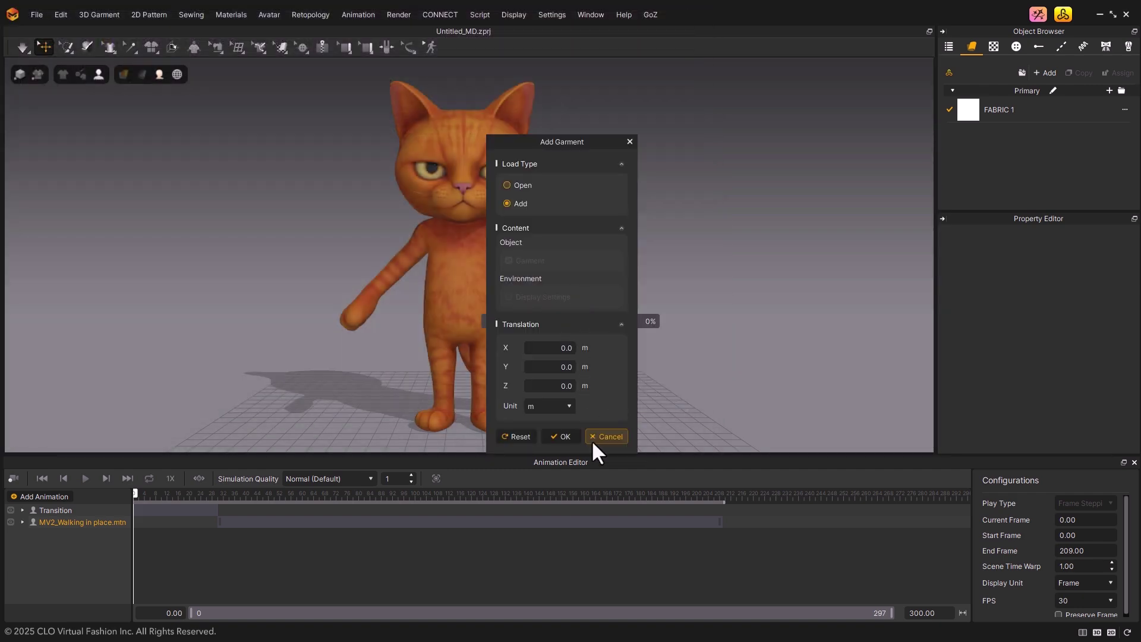
{"action": "left_click", "coordinate": [569, 440]}
{"action": "key", "text": "space"}
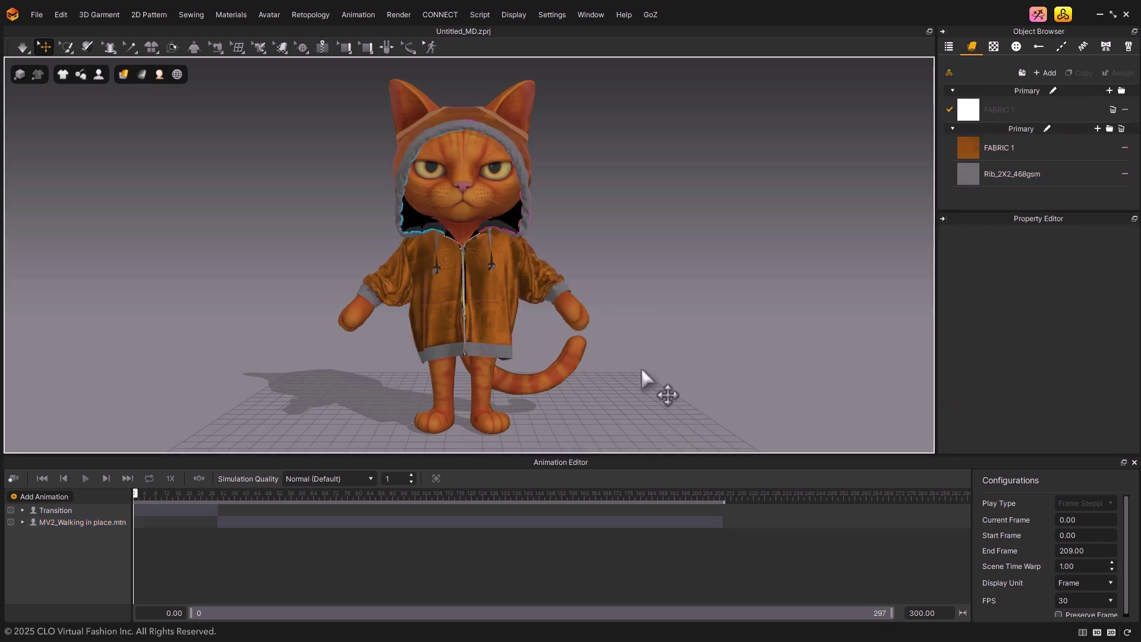
- Pause simulation, set Simulation Quality to Animation (Stable), then resume simulating
{"action": "left_click", "coordinate": [470, 347]}
{"action": "key", "text": "space"}
{"action": "left_click", "coordinate": [341, 473]}
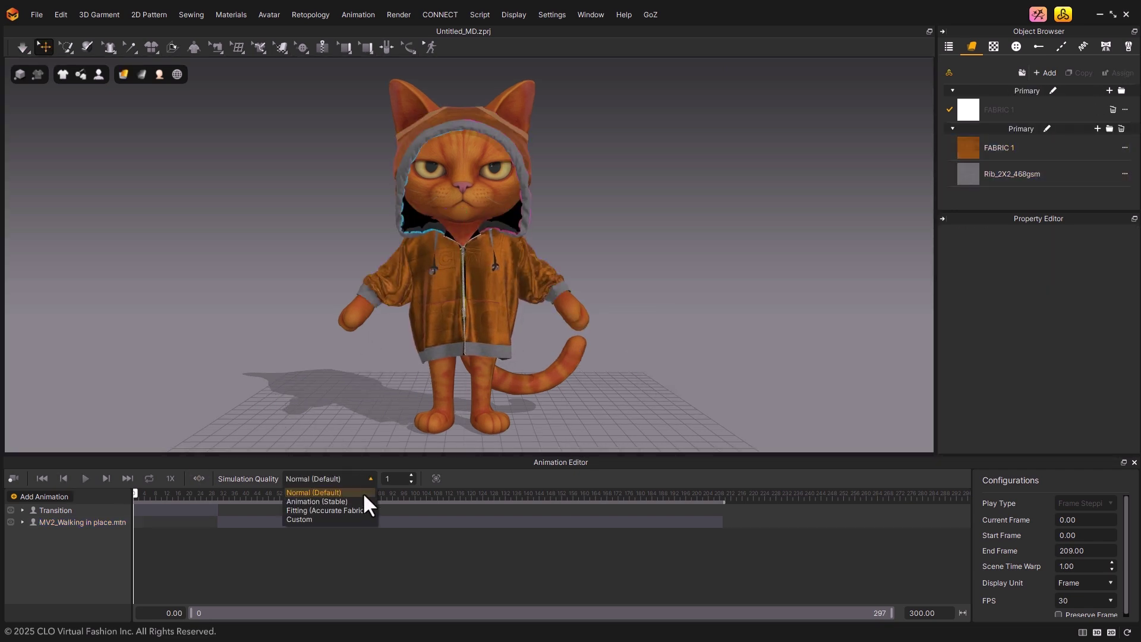
{"action": "left_click", "coordinate": [364, 499]}
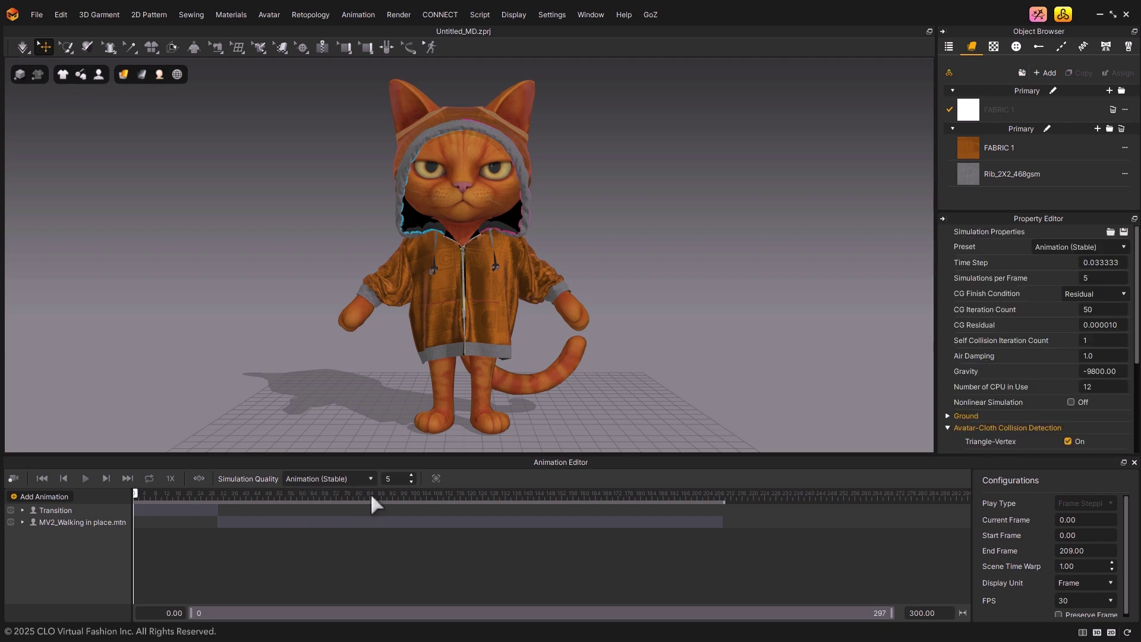
{"action": "key", "text": "space"}
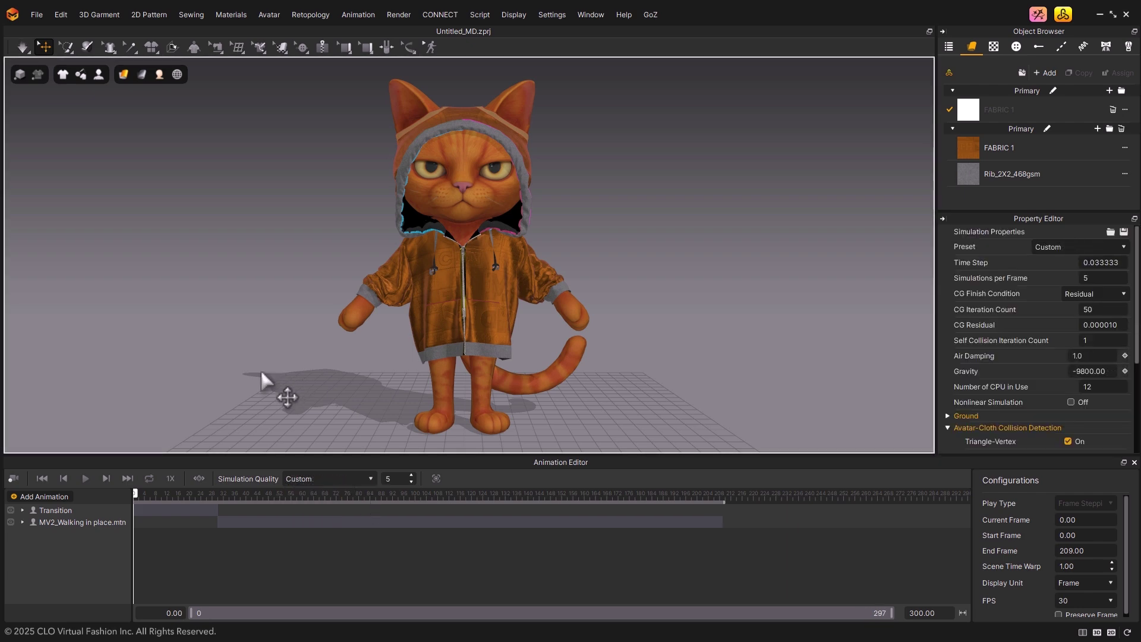
- Record the hoodie simulation over the walk cycle, then rewind to the start and play it back
{"action": "left_click", "coordinate": [18, 475]}
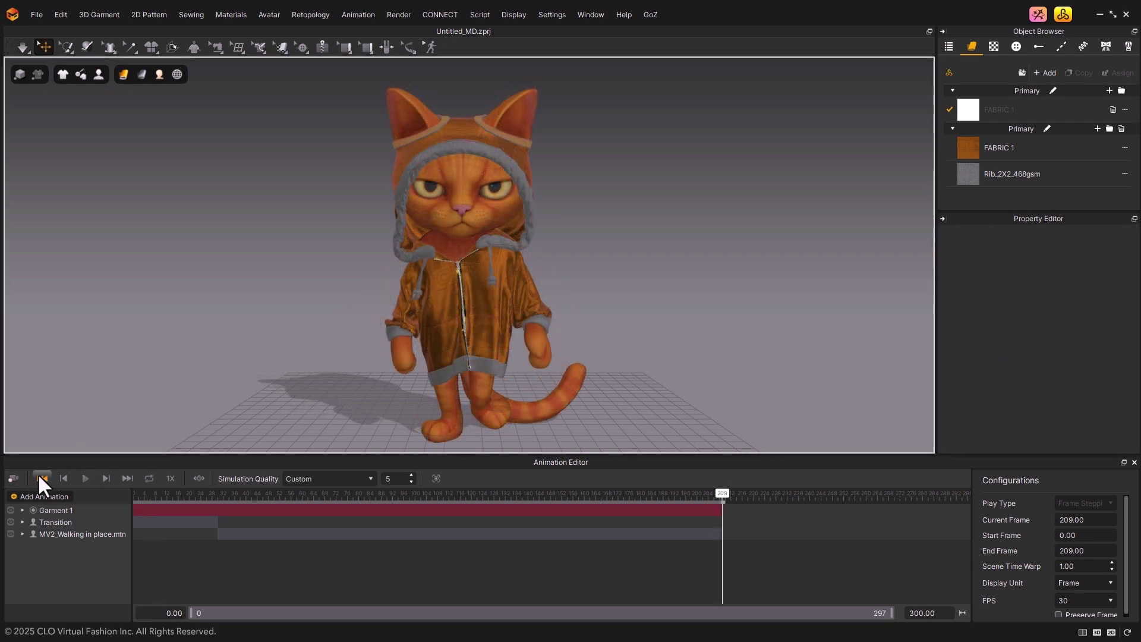
{"action": "left_click", "coordinate": [42, 478]}
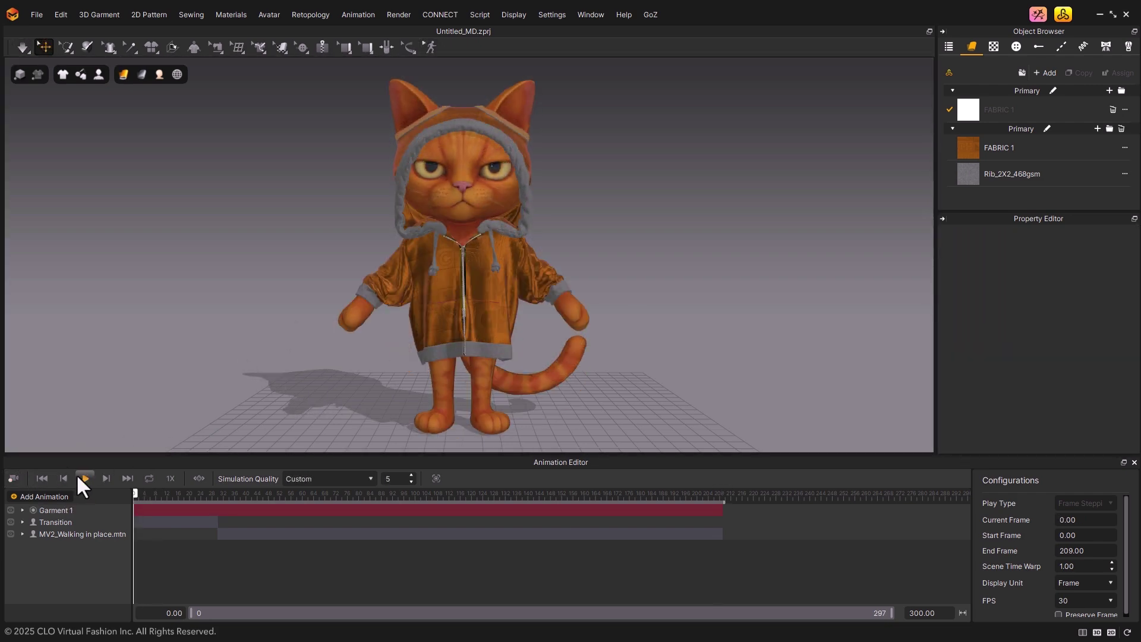
{"action": "left_click", "coordinate": [83, 476]}
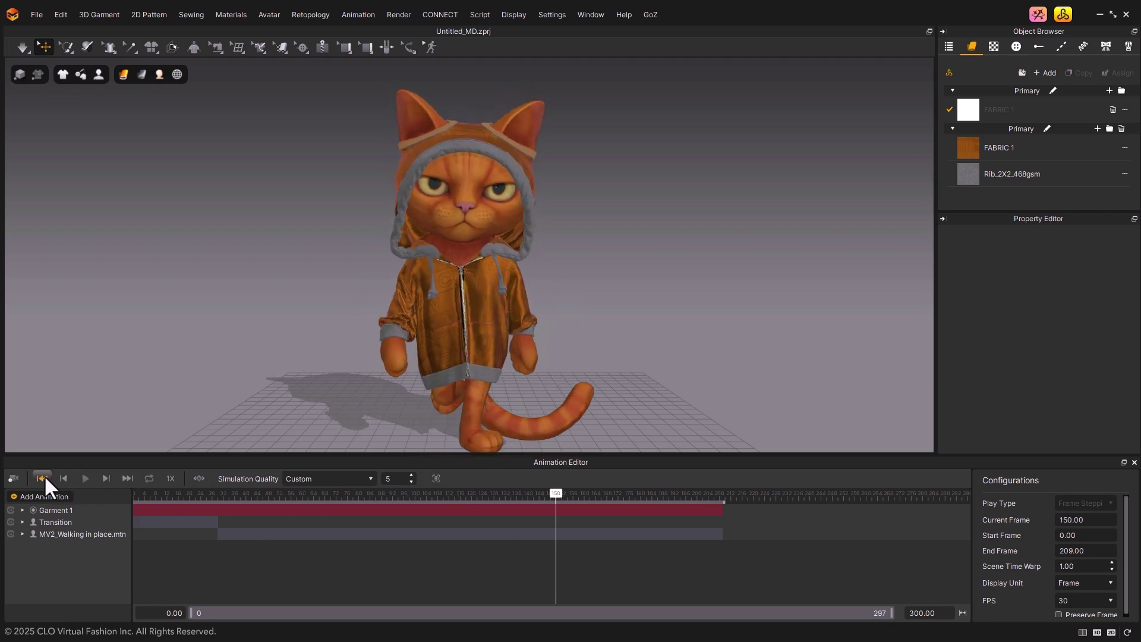
{"action": "left_click", "coordinate": [216, 348]}
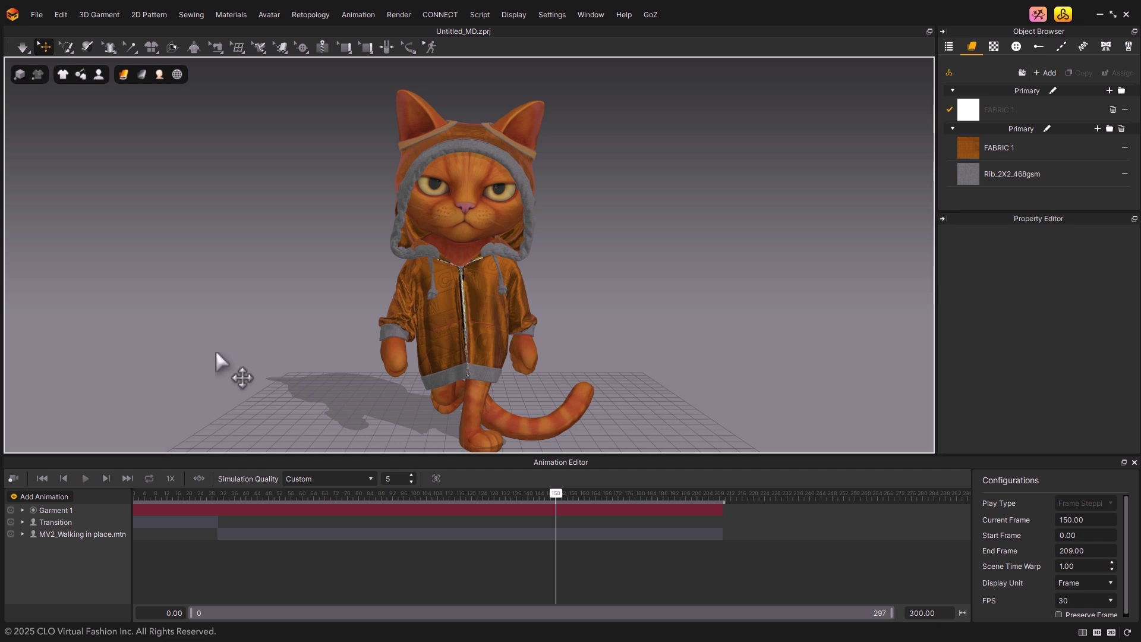
- Enable Show Wind Controller in the Environment Display menu
{"action": "left_click", "coordinate": [159, 74]}
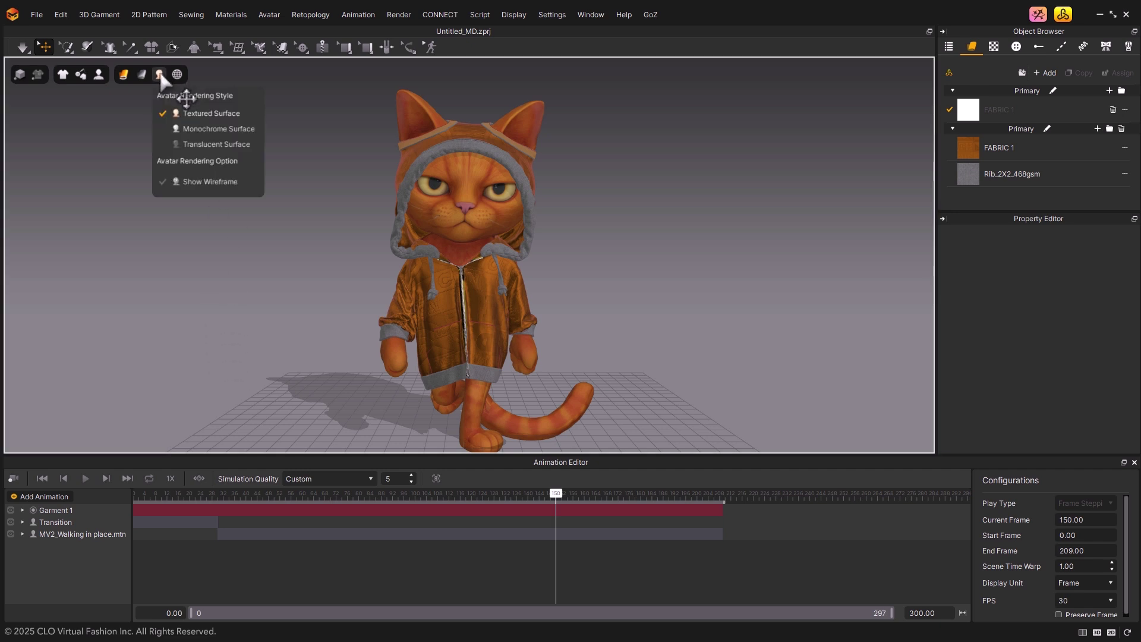
{"action": "mouse_move", "coordinate": [174, 75]}
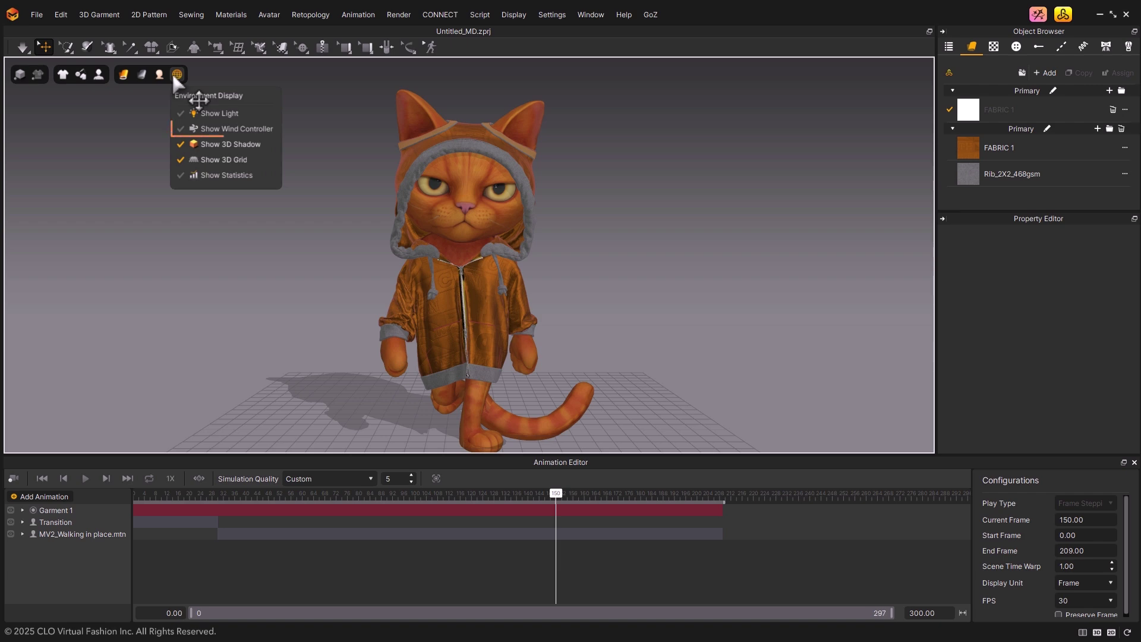
{"action": "left_click", "coordinate": [179, 132]}
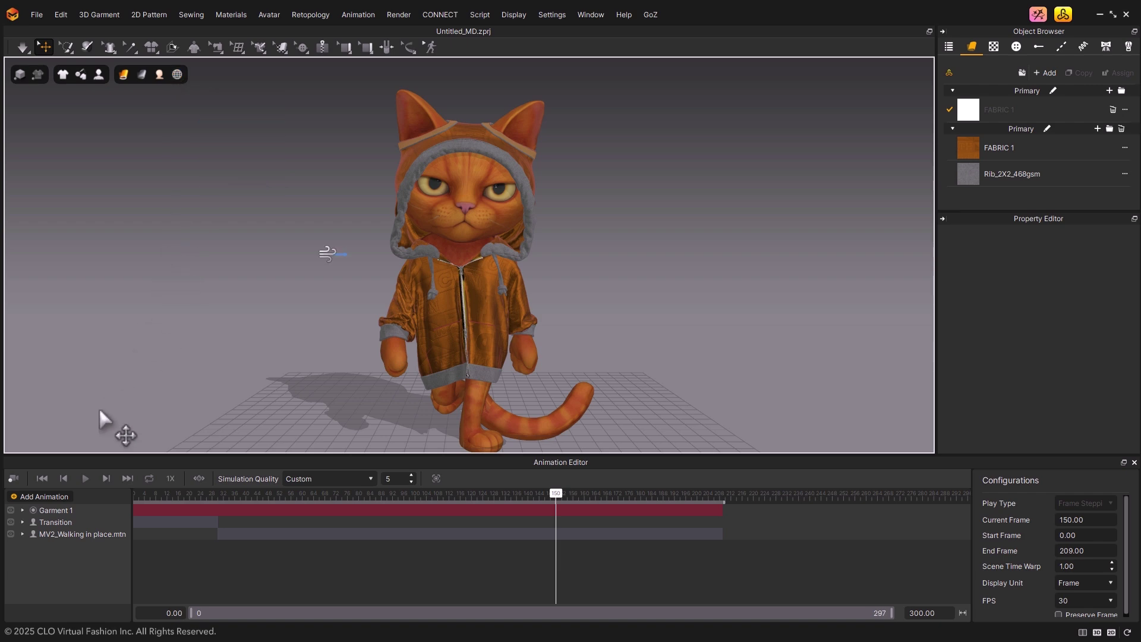
- Add a Wind Controller animation track via Add Animation > Wind Controller
{"action": "left_click", "coordinate": [52, 495]}
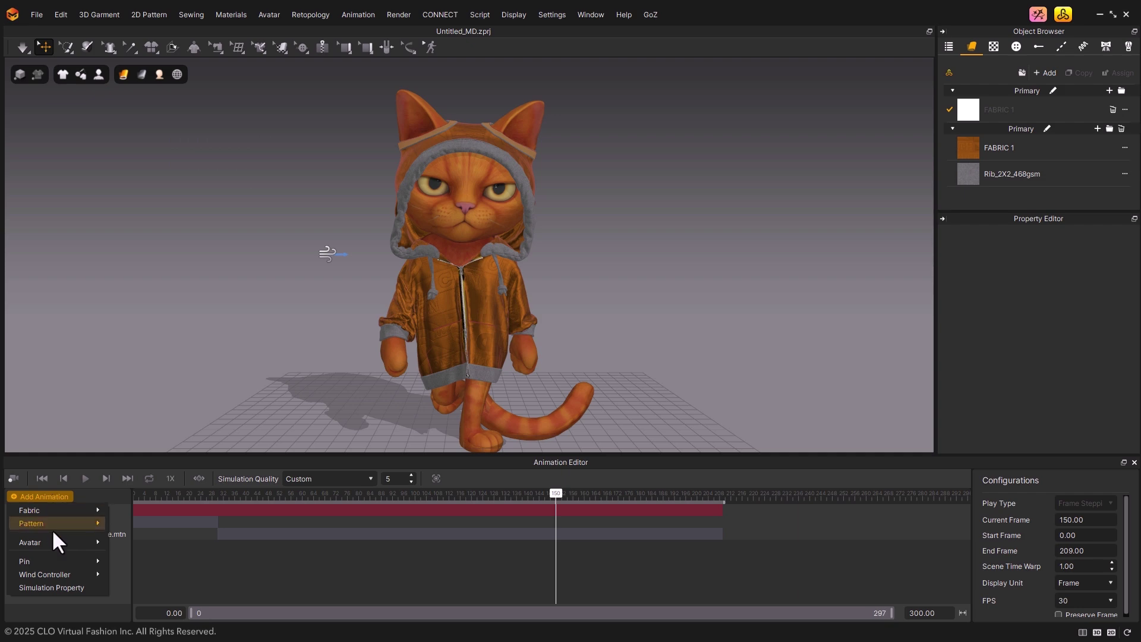
{"action": "mouse_move", "coordinate": [61, 572]}
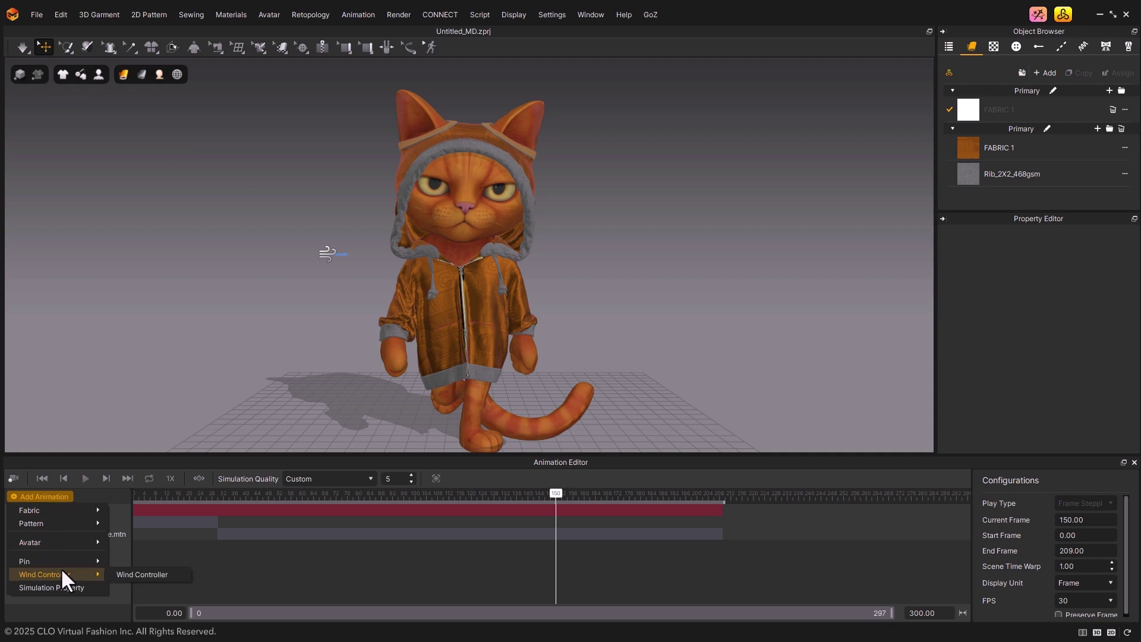
{"action": "left_click", "coordinate": [125, 573]}
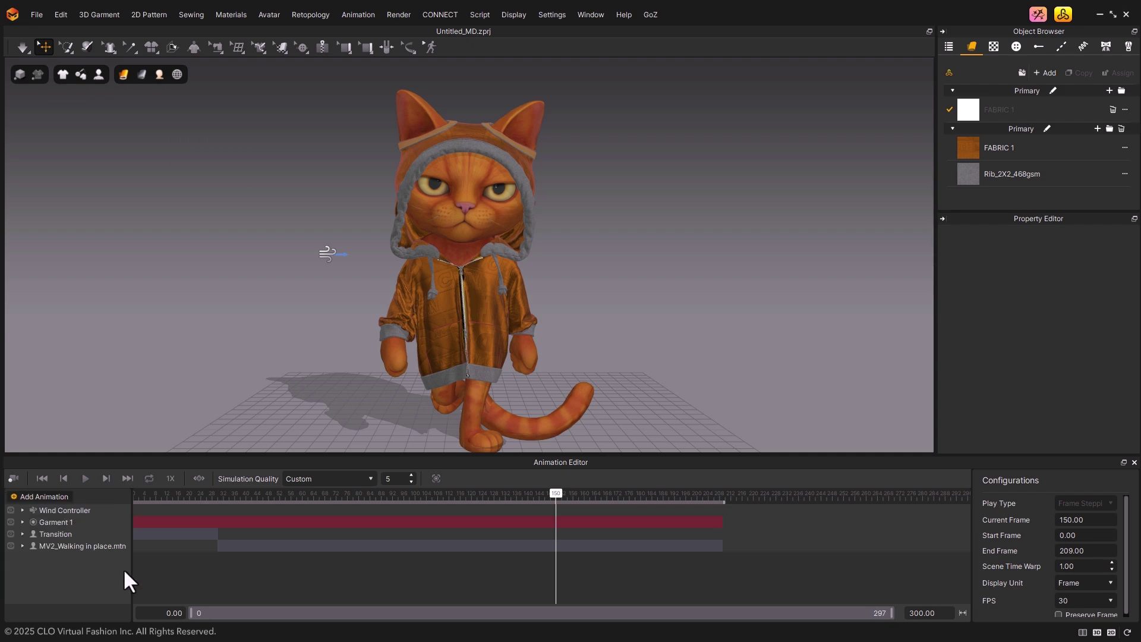
- At frame 0, turn off Unlimited Bound for the wind controller and make its wind volume taller
{"action": "left_click", "coordinate": [42, 478]}
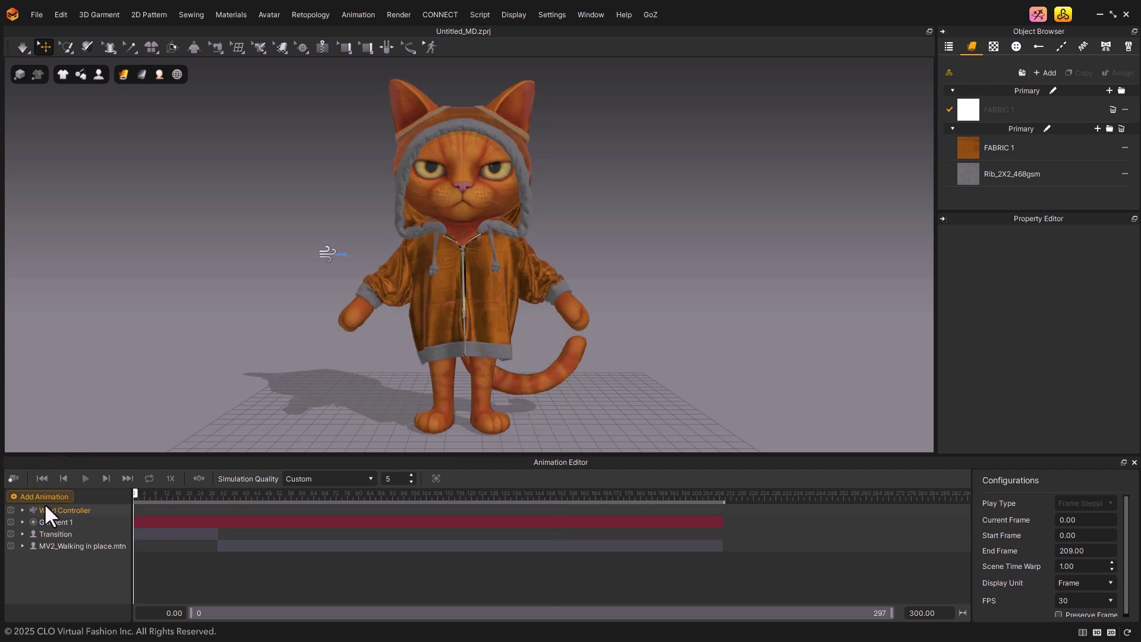
{"action": "left_click", "coordinate": [23, 510]}
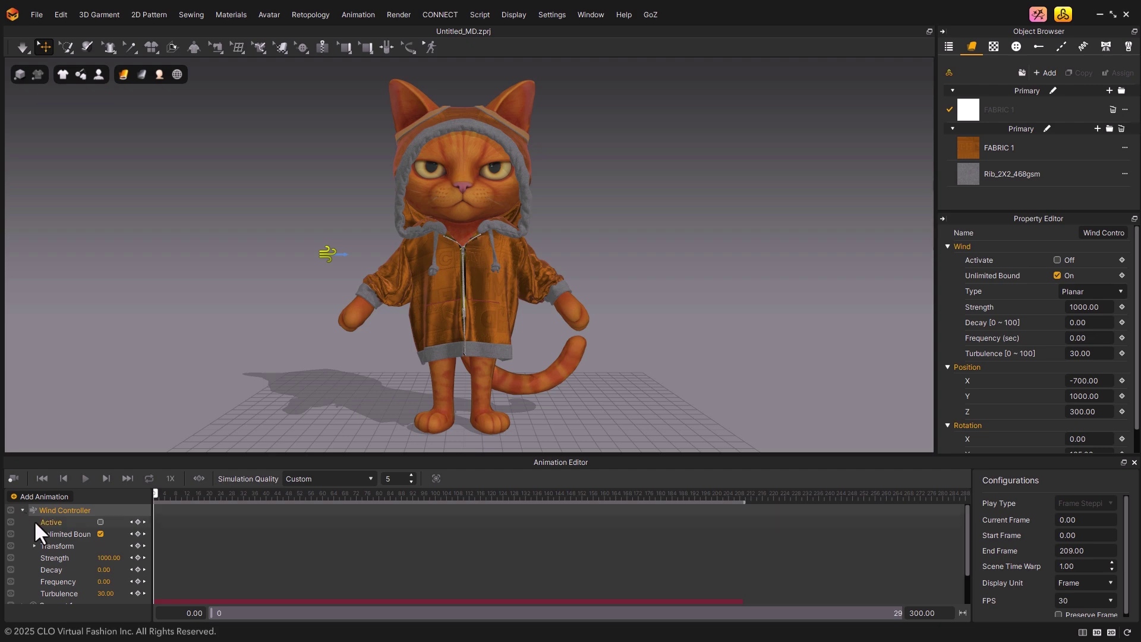
{"action": "left_click", "coordinate": [327, 254]}
{"action": "left_click", "coordinate": [103, 531]}
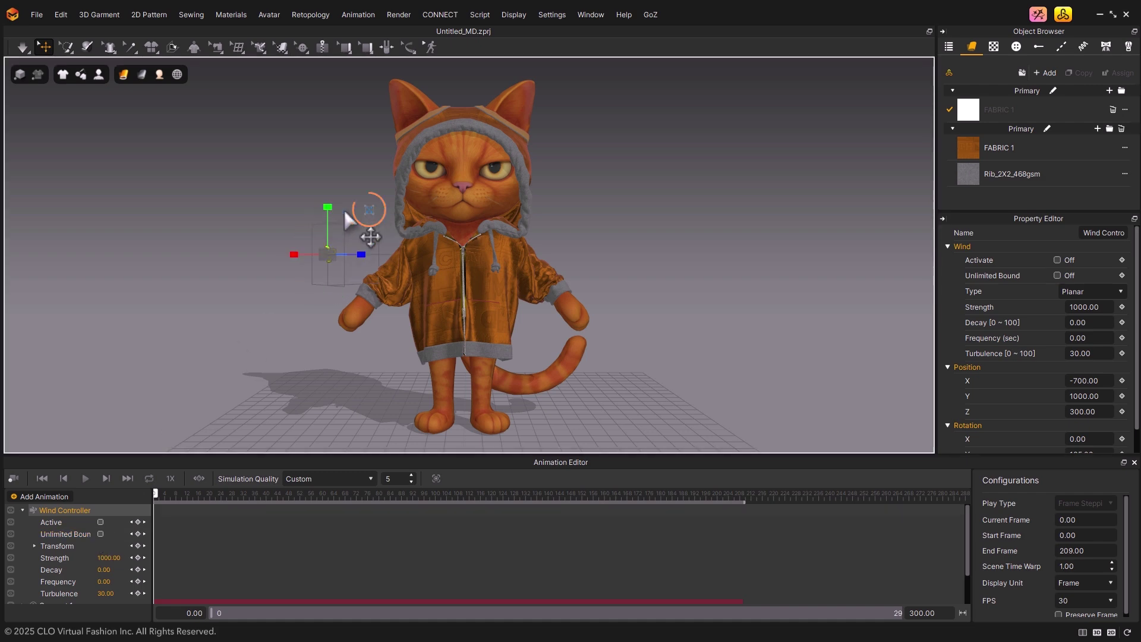
{"action": "left_click_drag", "start_coordinate": [328, 207], "coordinate": [331, 89]}
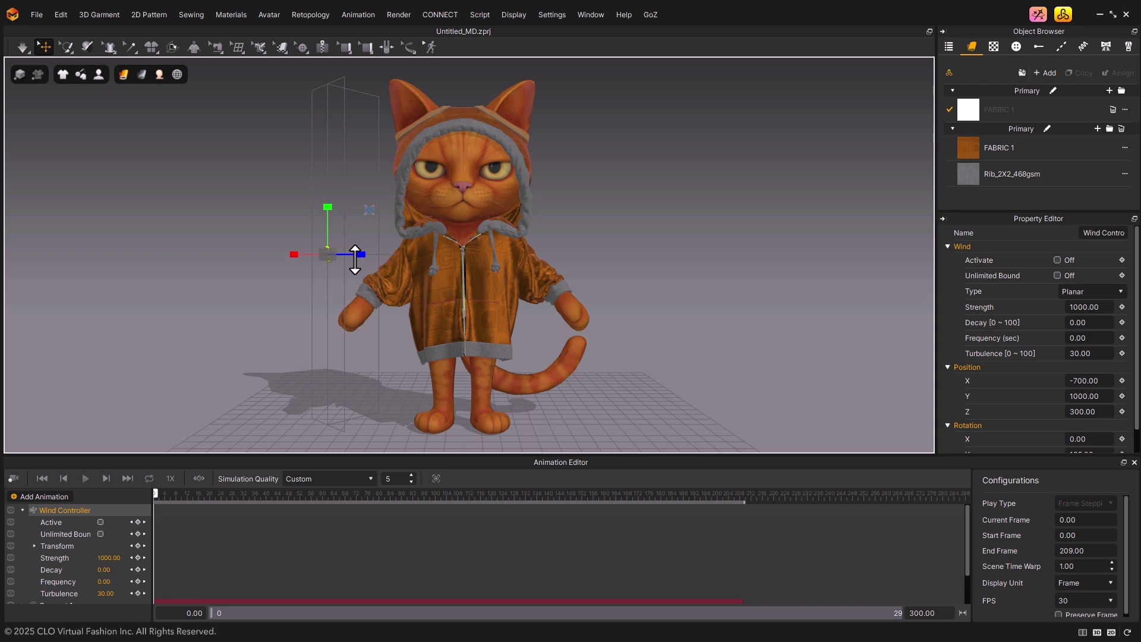
- Switch to top view and expand the Wind Controller's Transform channels
{"action": "key", "text": "5"}
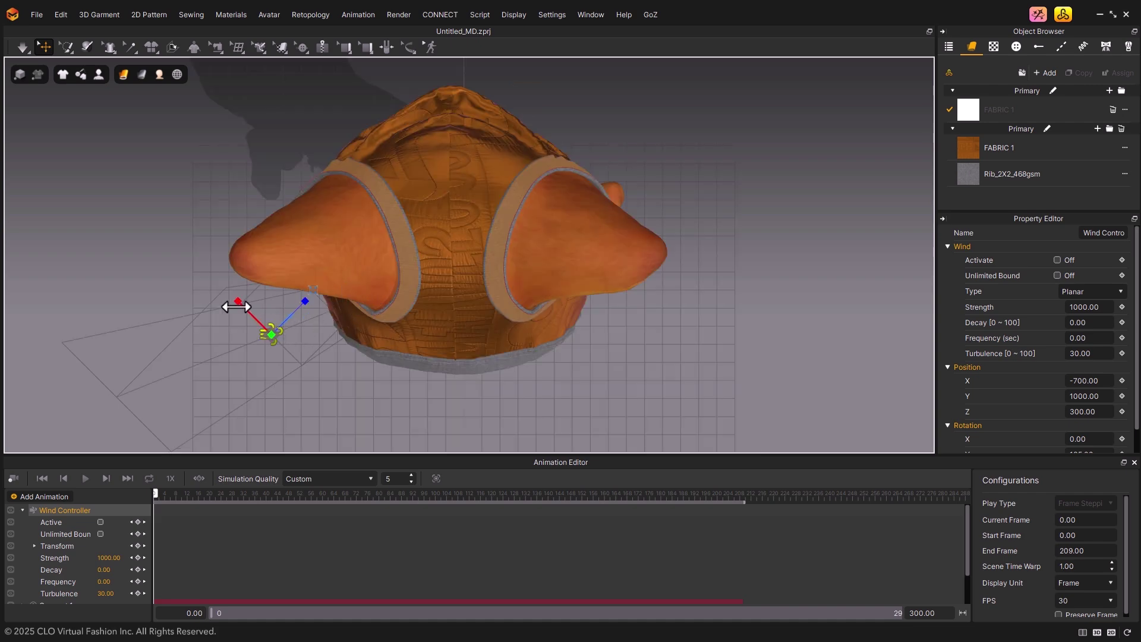
{"action": "scroll", "coordinate": [400, 318], "scroll_direction": "up", "scroll_amount": 3}
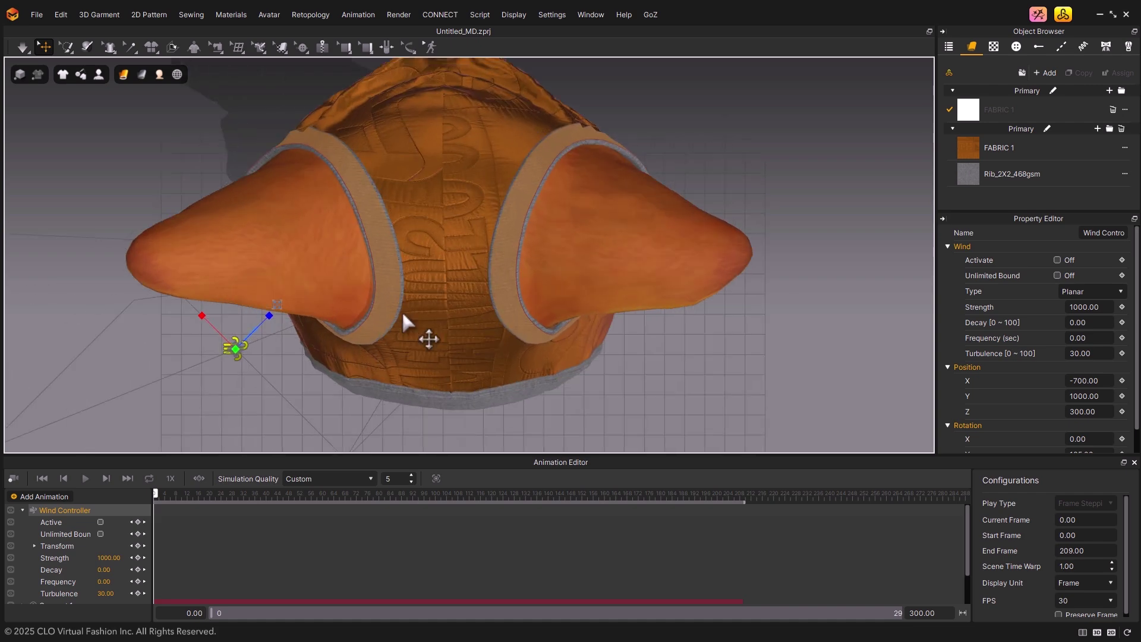
{"action": "scroll", "coordinate": [396, 301], "scroll_direction": "down", "scroll_amount": 5}
{"action": "scroll", "coordinate": [396, 300], "scroll_direction": "up", "scroll_amount": 1}
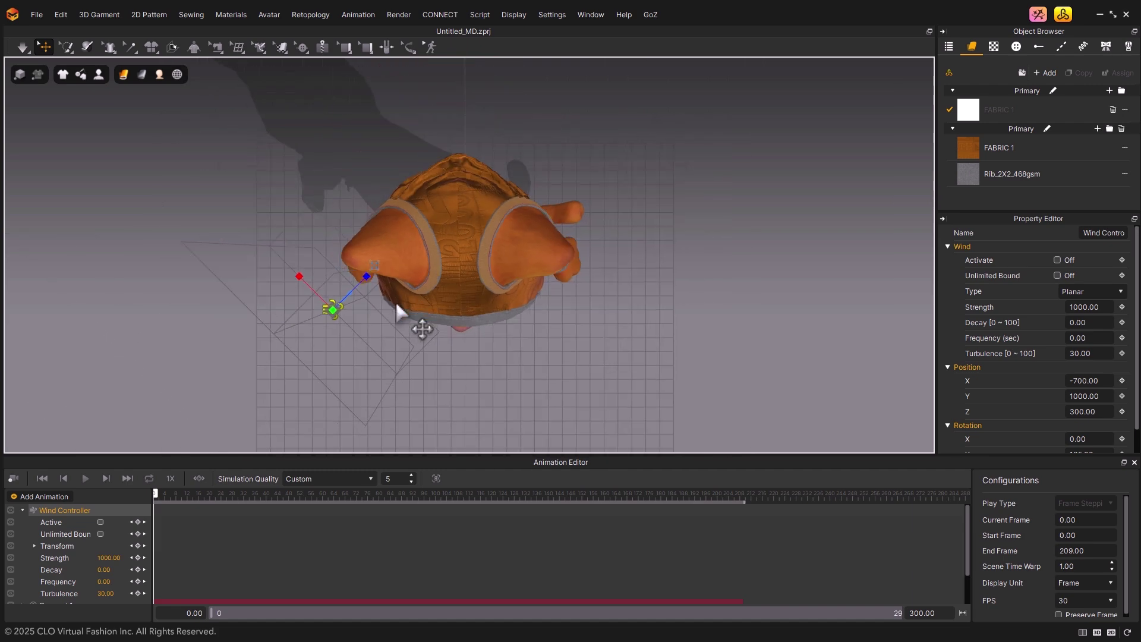
{"action": "left_click", "coordinate": [33, 544]}
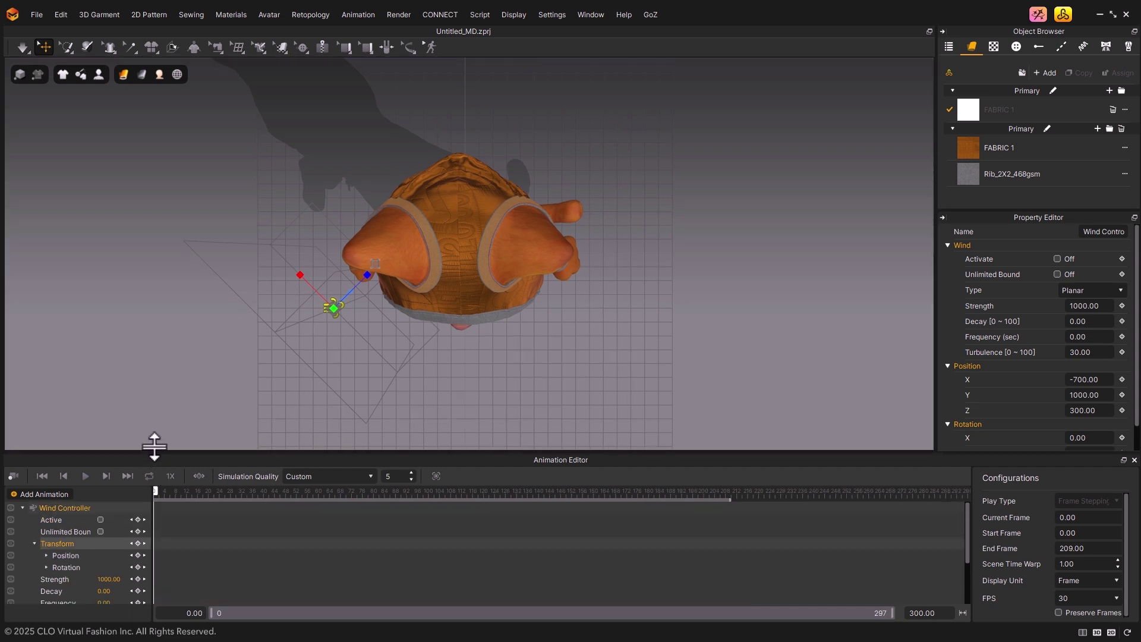
- Expand the Position and Rotation channels and keyframe the wind controller up-left of the head at frame 26
{"action": "left_click_drag", "start_coordinate": [154, 443], "coordinate": [144, 370]}
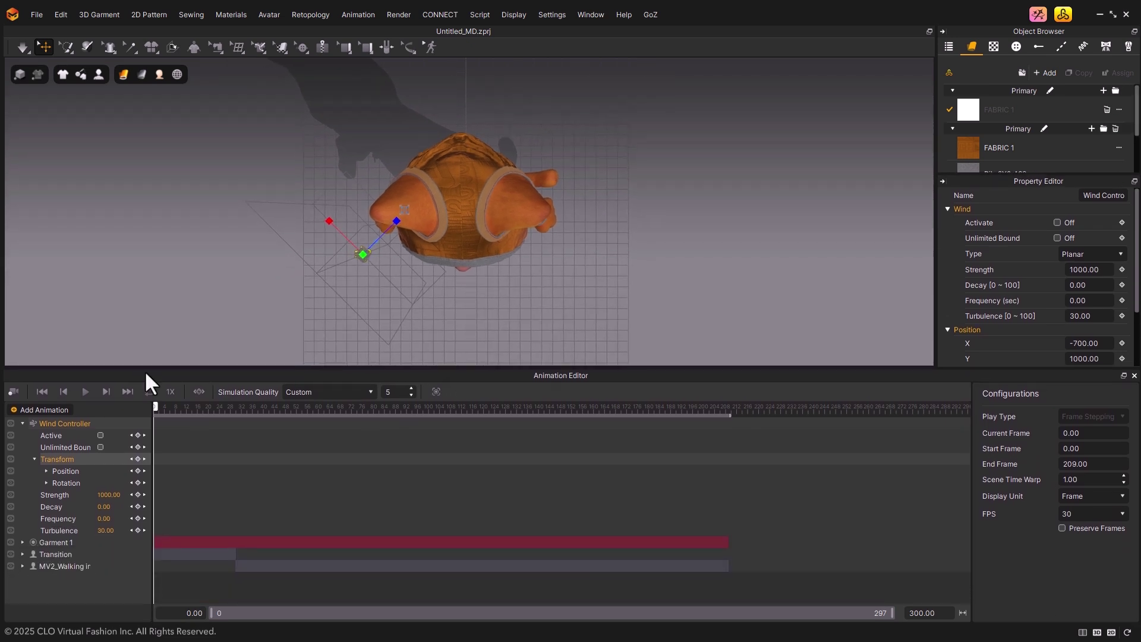
{"action": "left_click", "coordinate": [45, 471]}
{"action": "left_click", "coordinate": [46, 518]}
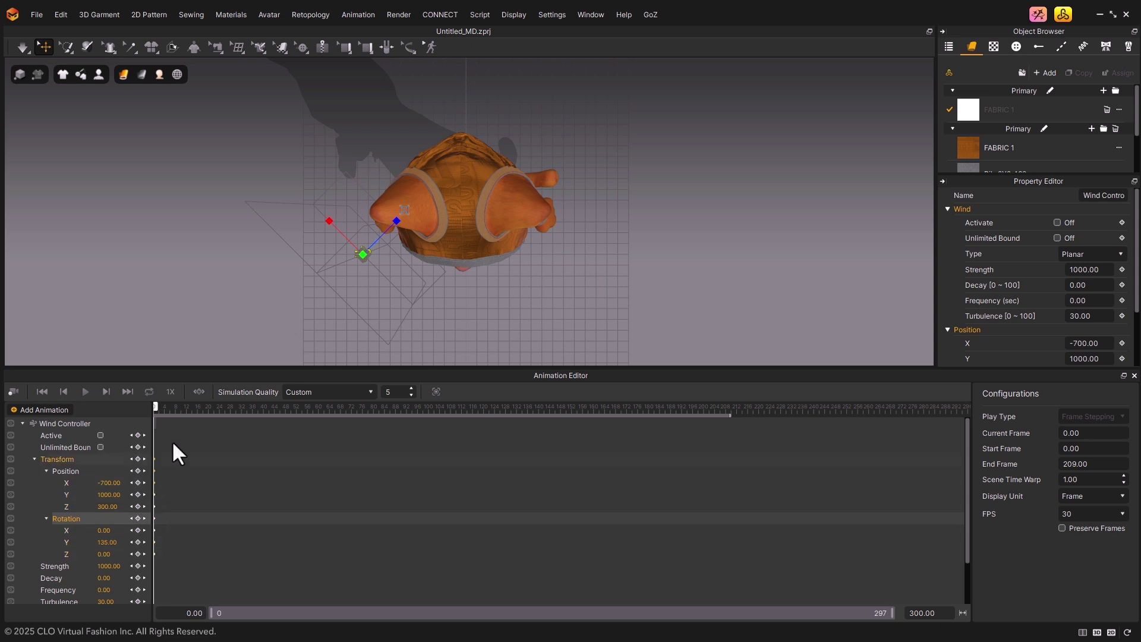
{"action": "left_click_drag", "start_coordinate": [156, 406], "coordinate": [225, 411]}
{"action": "left_click", "coordinate": [357, 221]}
{"action": "left_click_drag", "start_coordinate": [376, 226], "coordinate": [357, 196]}
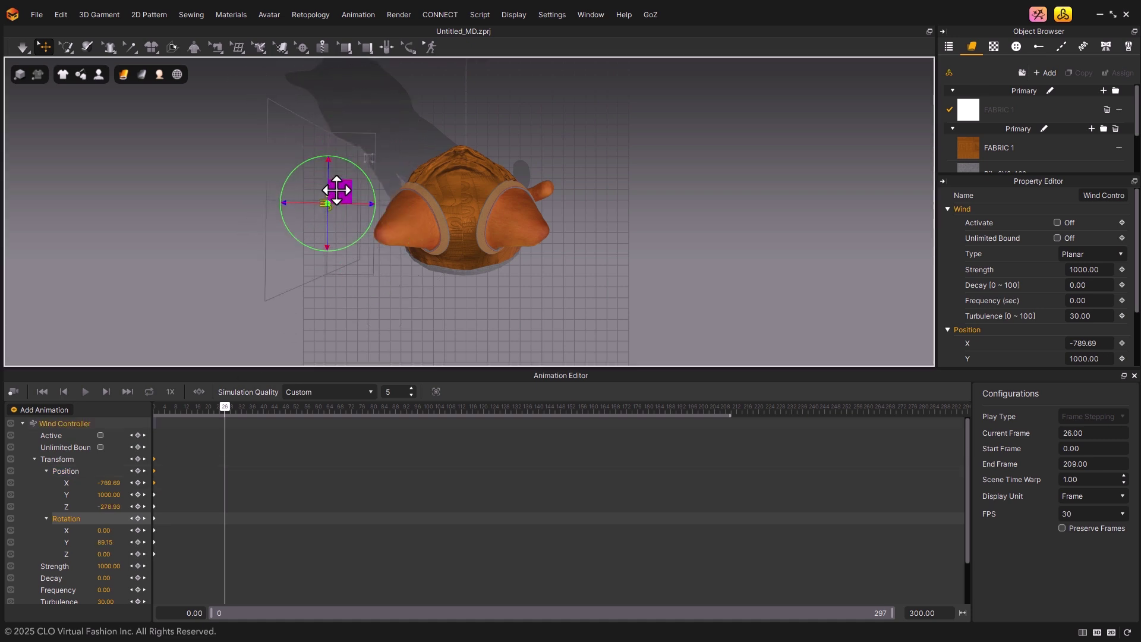
{"action": "left_click", "coordinate": [138, 459]}
- Keyframe the wind controller moving further up and right at frames 53 and 81
{"action": "left_click_drag", "start_coordinate": [225, 408], "coordinate": [299, 406]}
{"action": "left_click", "coordinate": [327, 203]}
{"action": "left_click_drag", "start_coordinate": [330, 196], "coordinate": [421, 115]}
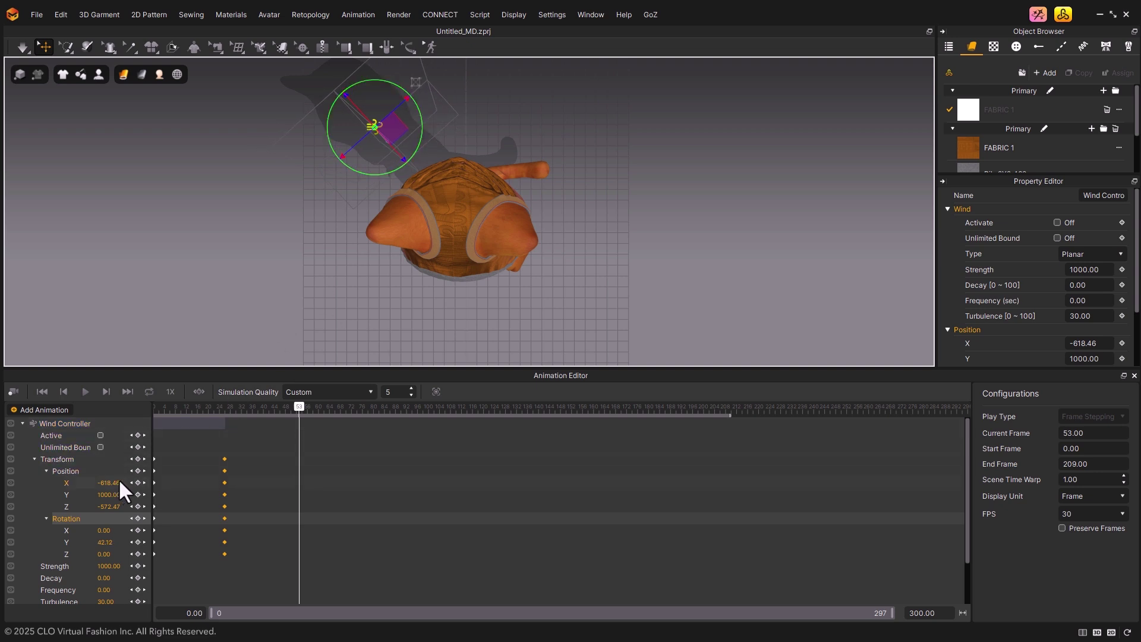
{"action": "left_click", "coordinate": [138, 459]}
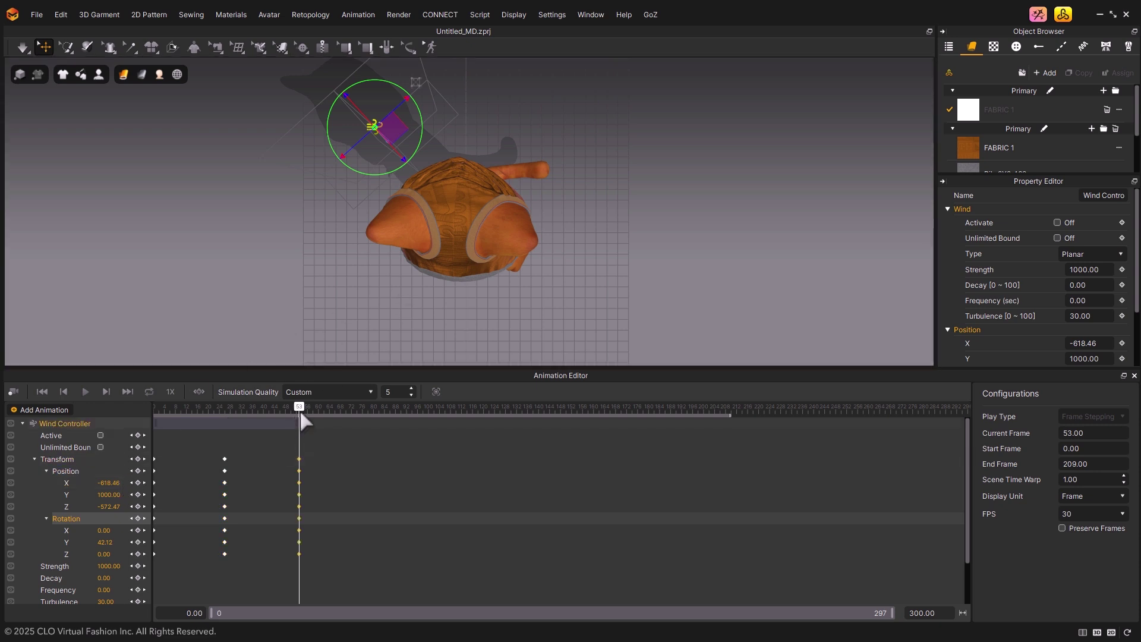
{"action": "left_click_drag", "start_coordinate": [303, 420], "coordinate": [378, 410]}
{"action": "left_click_drag", "start_coordinate": [390, 120], "coordinate": [486, 118]}
{"action": "left_click", "coordinate": [138, 458]}
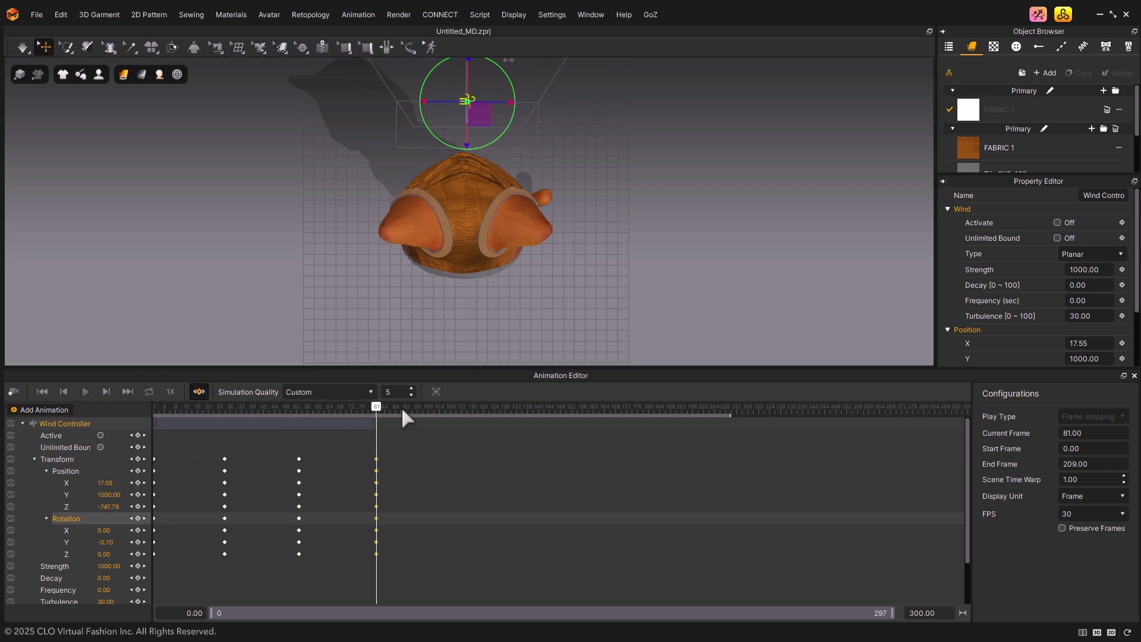
- Move the wind controller to the right of the head at frame 110, then replay from frame 0
{"action": "left_click_drag", "start_coordinate": [376, 414], "coordinate": [456, 408]}
{"action": "left_click_drag", "start_coordinate": [480, 113], "coordinate": [567, 140]}
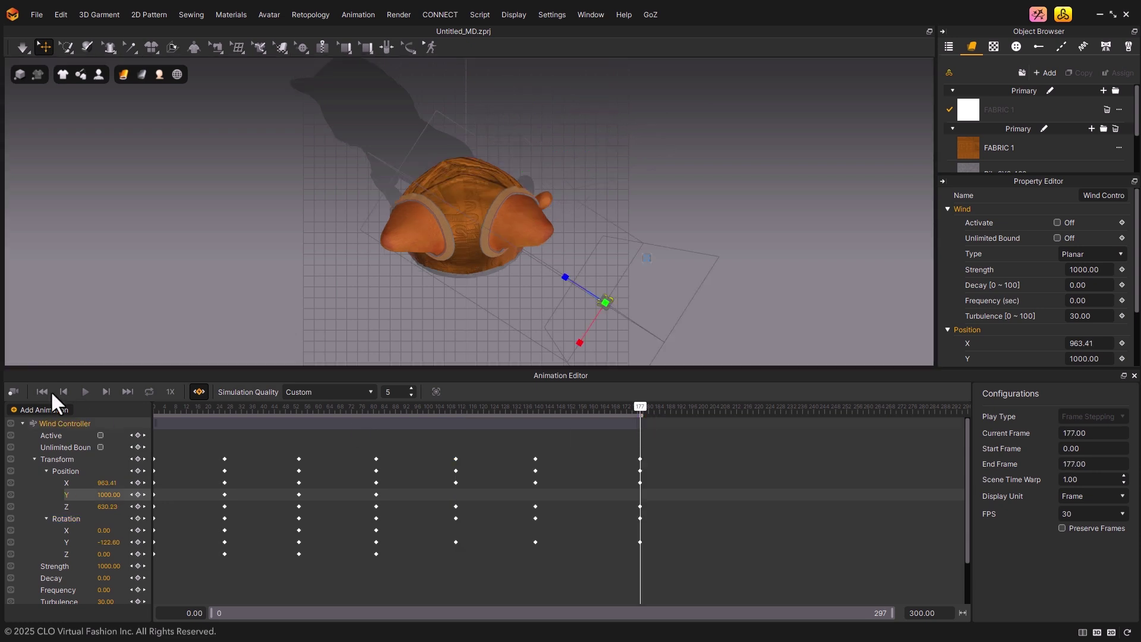
{"action": "left_click", "coordinate": [47, 391]}
{"action": "left_click", "coordinate": [83, 391]}
- Set all wind controller keyframes to Constant interpolation and preview the playback
{"action": "left_click_drag", "start_coordinate": [693, 562], "coordinate": [174, 453]}
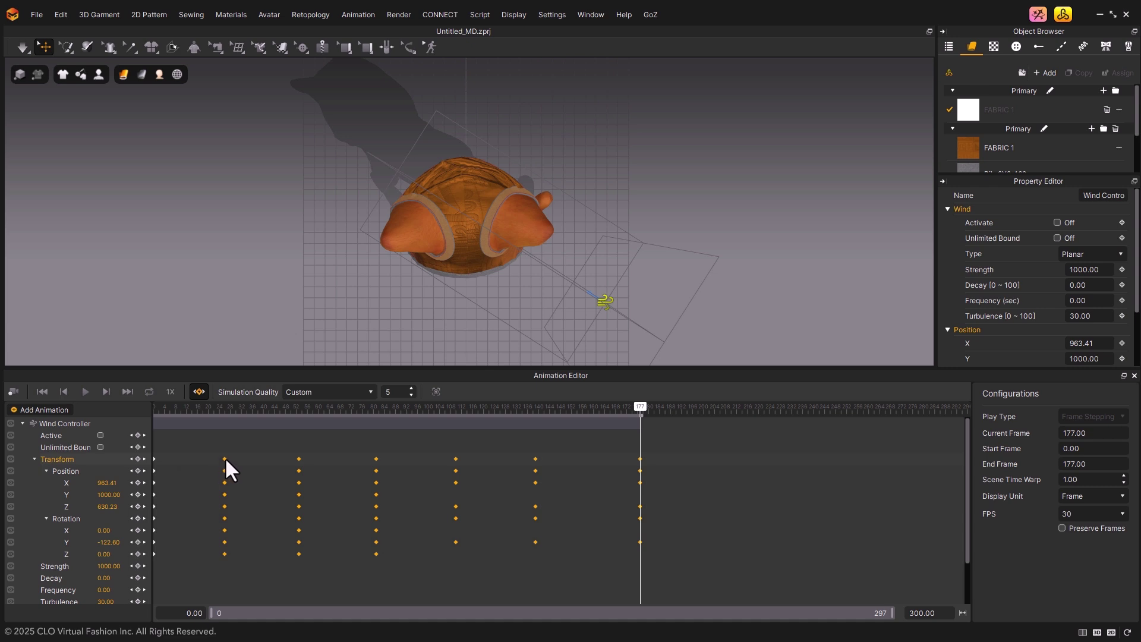
{"action": "right_click", "coordinate": [225, 459]}
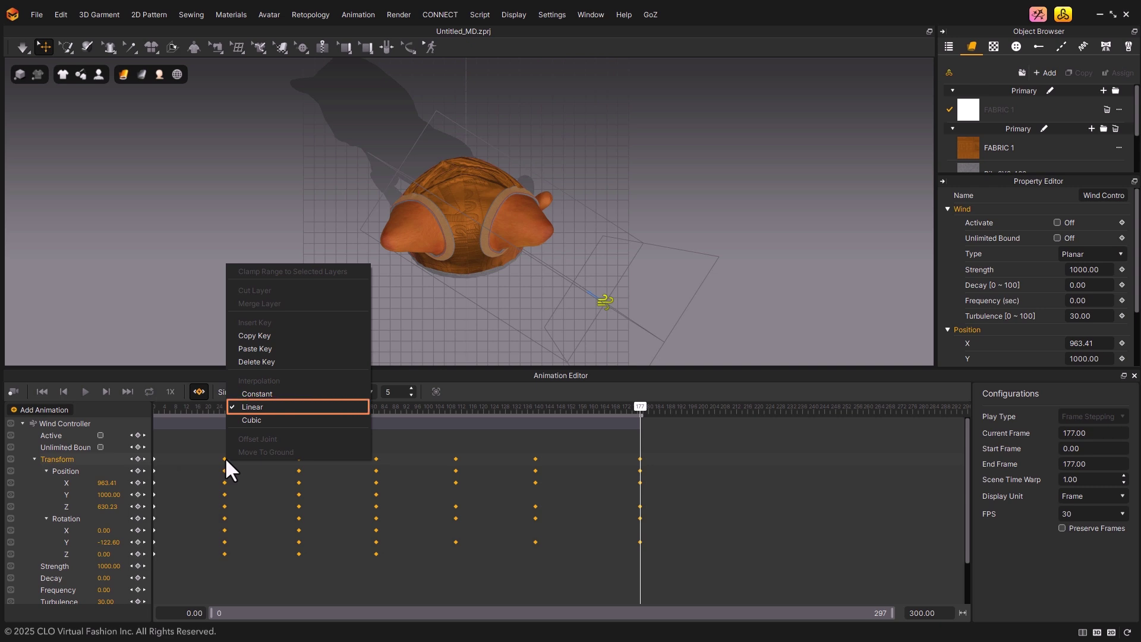
{"action": "left_click", "coordinate": [265, 393]}
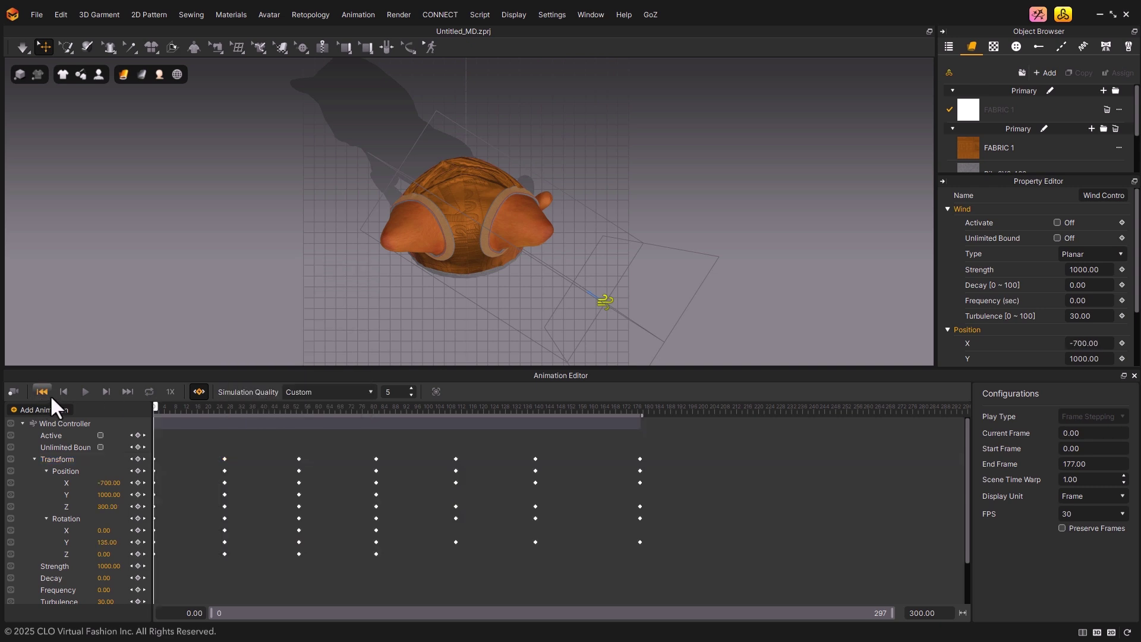
{"action": "left_click", "coordinate": [85, 391]}
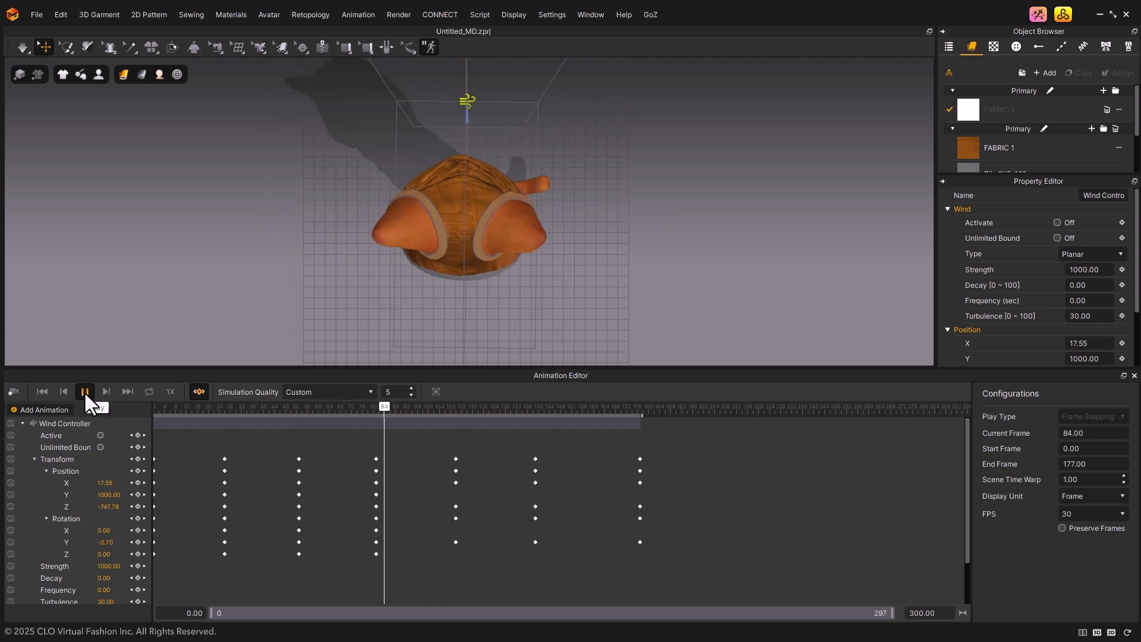
{"action": "left_click", "coordinate": [85, 392]}
- Switch all keyframes to Cubic interpolation and replay the wind motion from the start
{"action": "left_click_drag", "start_coordinate": [720, 564], "coordinate": [205, 443]}
{"action": "right_click", "coordinate": [225, 458]}
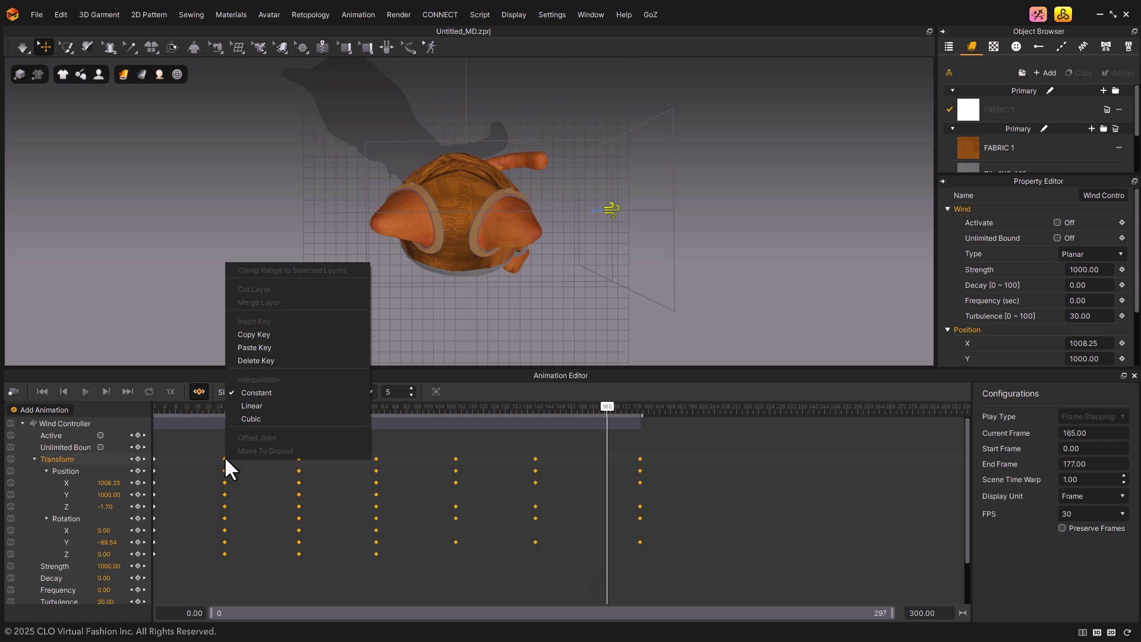
{"action": "left_click", "coordinate": [258, 418]}
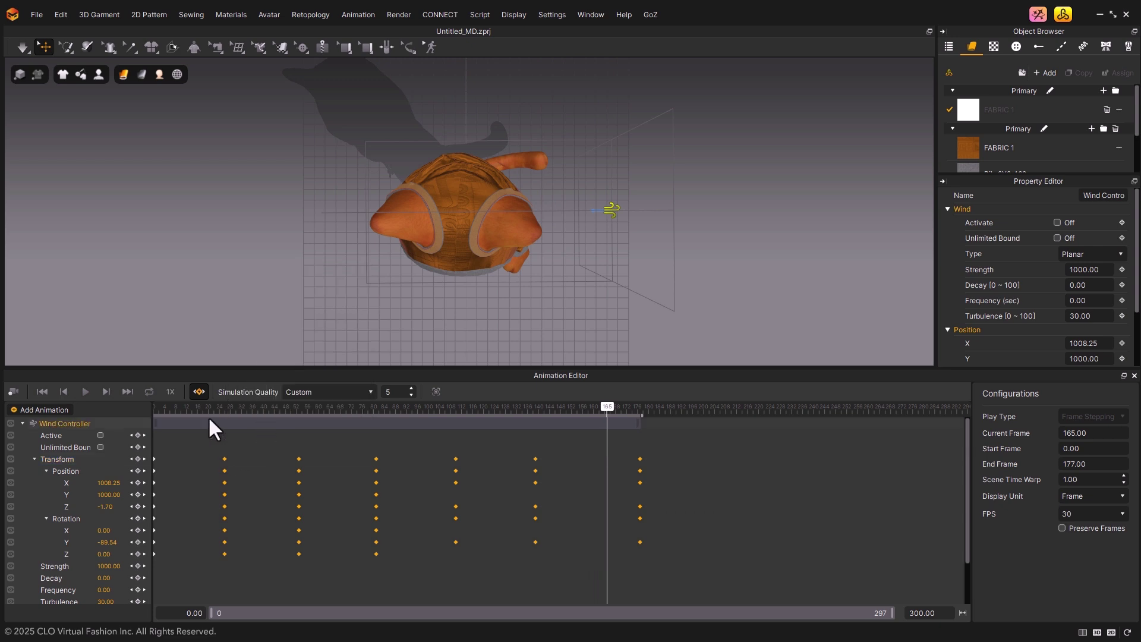
{"action": "left_click", "coordinate": [43, 392]}
{"action": "left_click", "coordinate": [83, 392]}
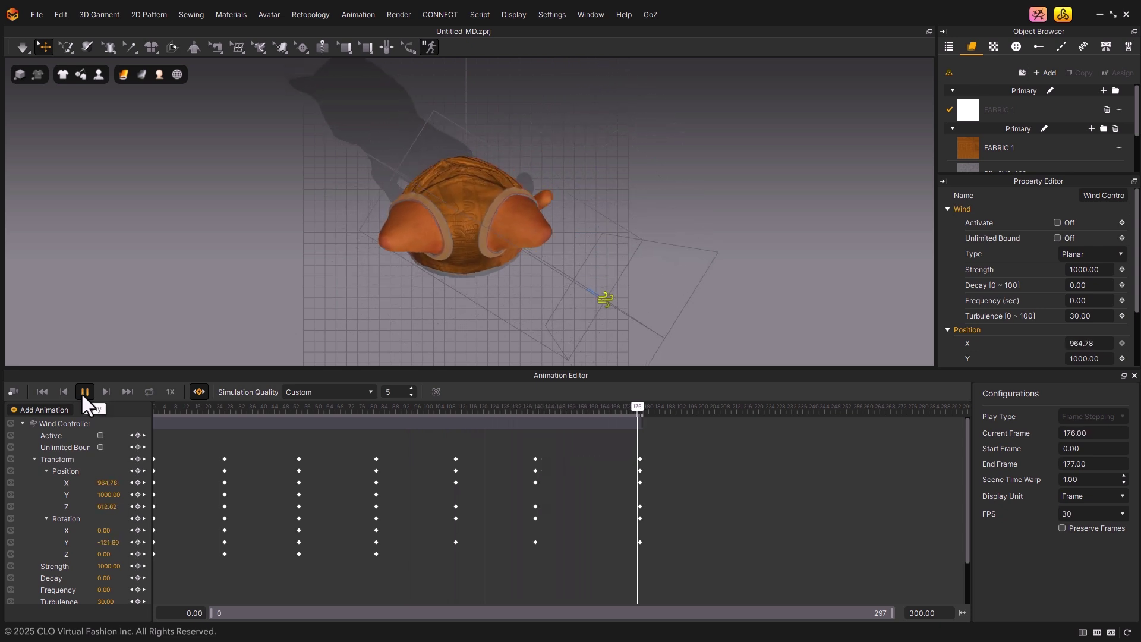
- Switch all keyframes to Linear interpolation and play the animation
{"action": "left_click_drag", "start_coordinate": [693, 576], "coordinate": [217, 443]}
{"action": "right_click", "coordinate": [223, 456]}
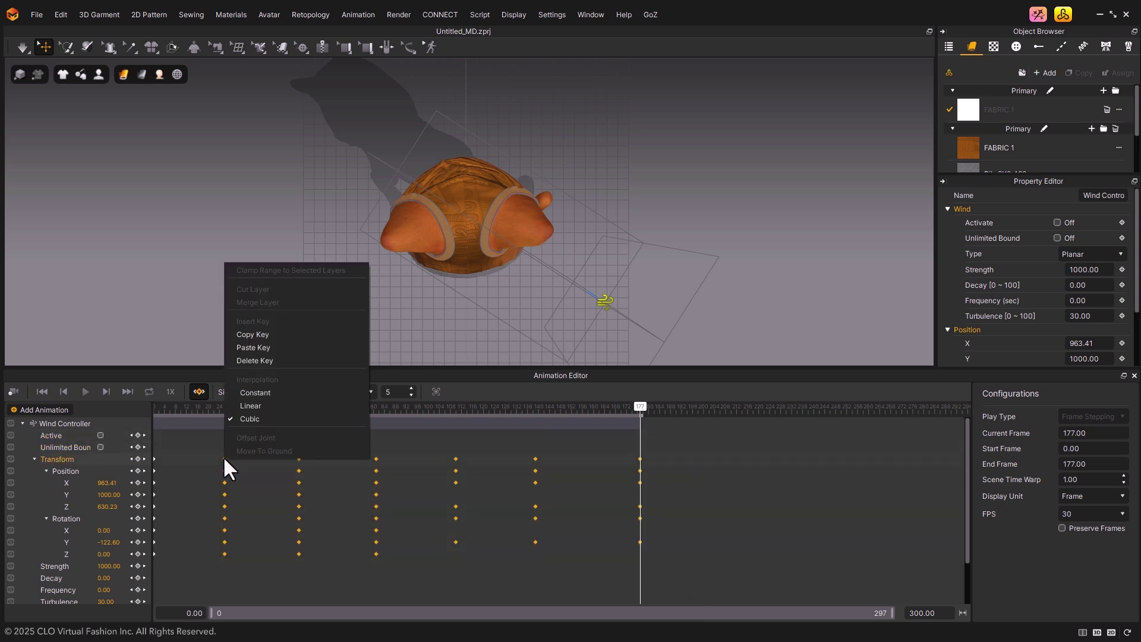
{"action": "left_click", "coordinate": [263, 405]}
{"action": "left_click", "coordinate": [86, 392]}
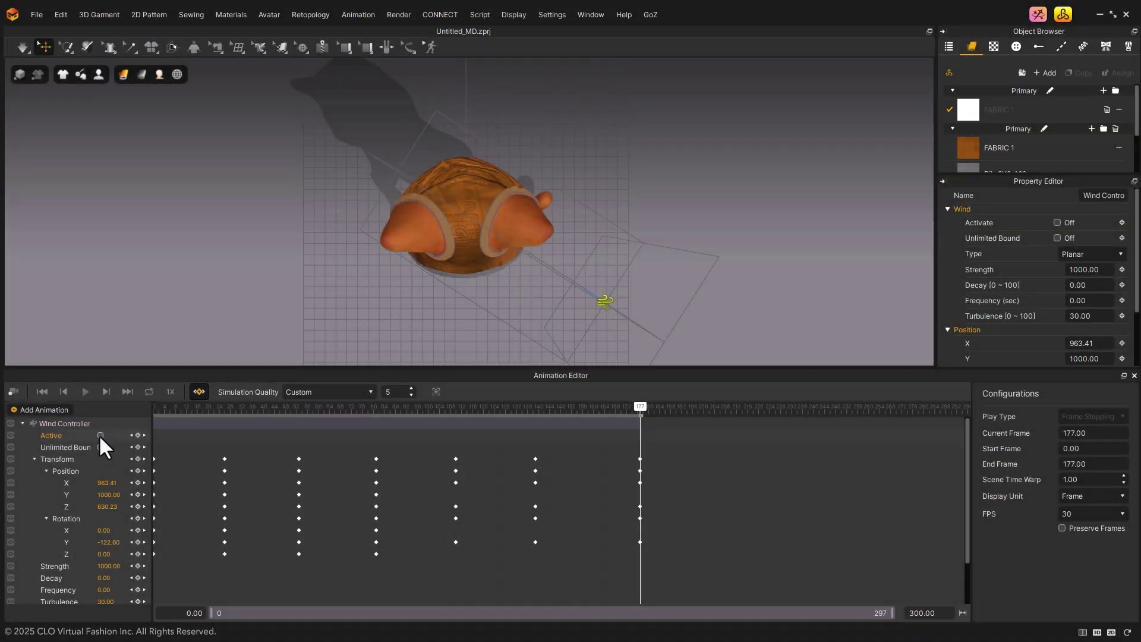
- Activate the Wind Controller with unlimited bound, rewind to frame 0, and switch to front view
{"action": "left_click", "coordinate": [99, 434]}
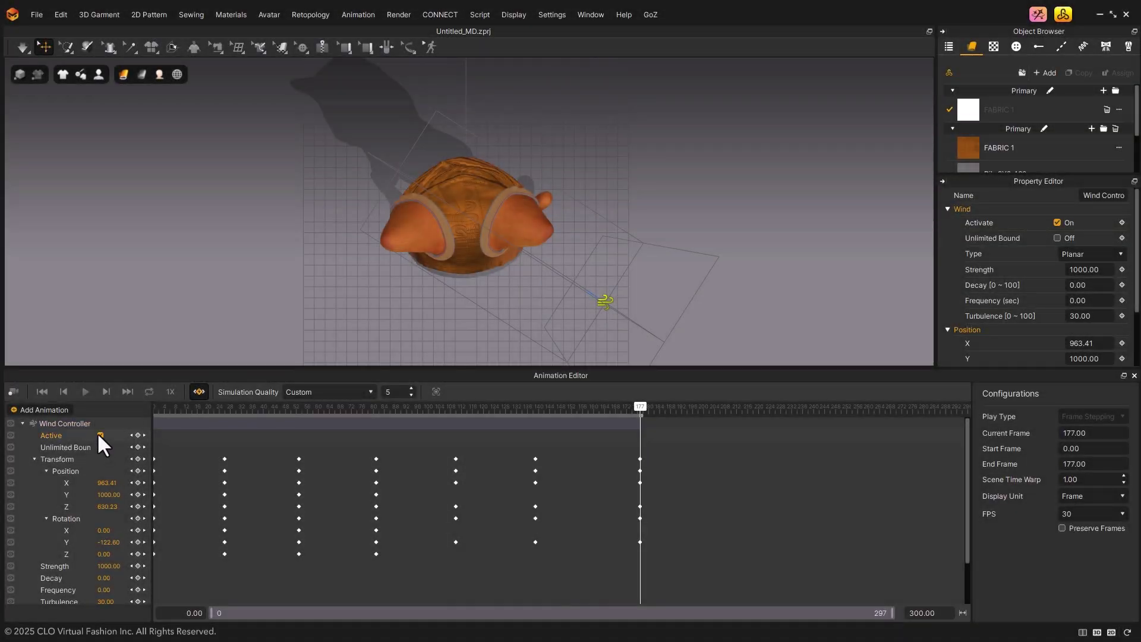
{"action": "left_click", "coordinate": [48, 393]}
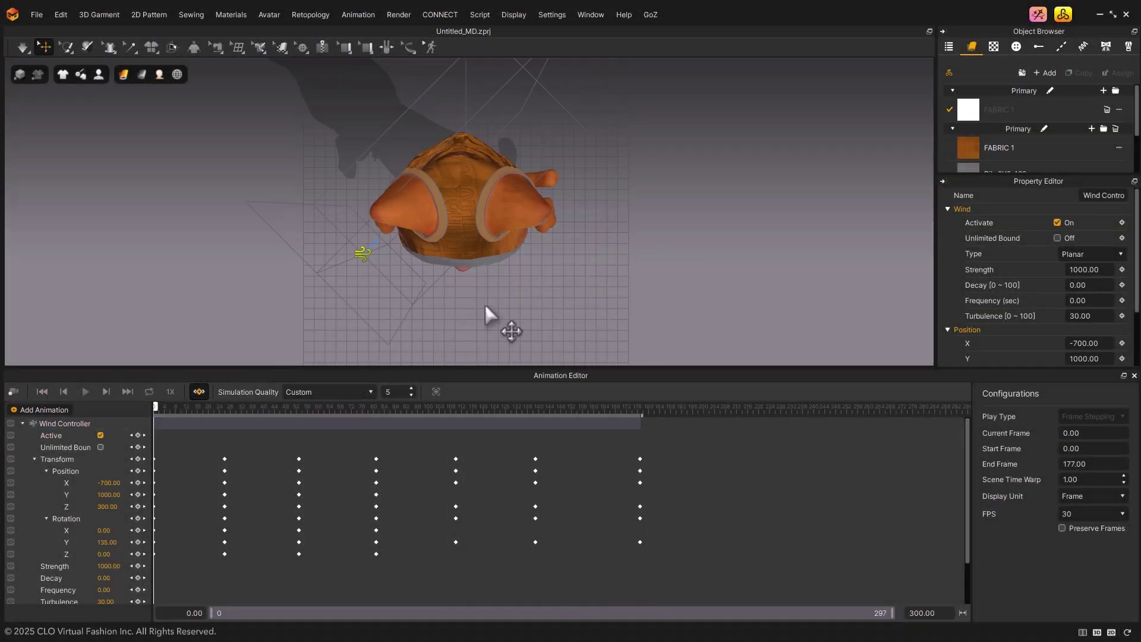
{"action": "key", "text": "2"}
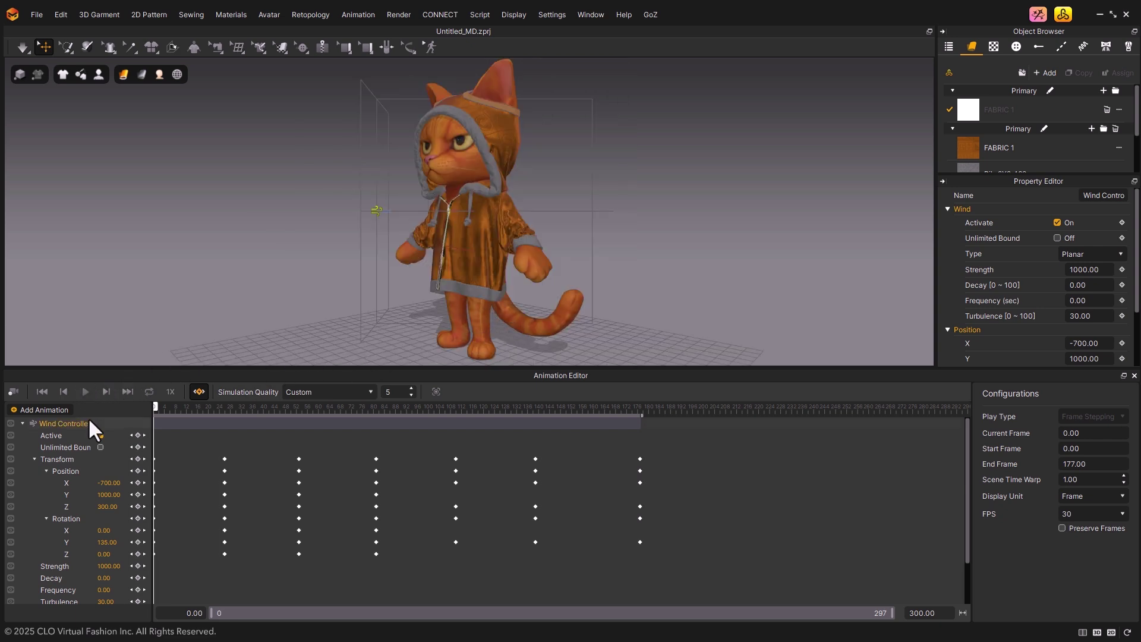
- Record the hoodie's cloth simulation under the moving wind, then play it back and pause
{"action": "left_click", "coordinate": [10, 390]}
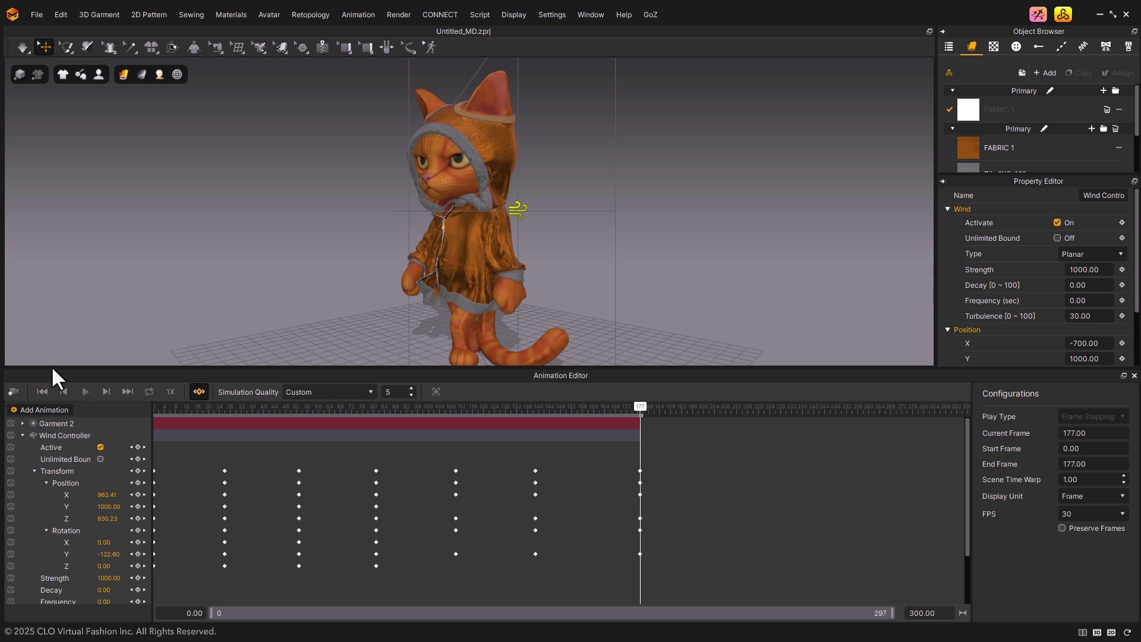
{"action": "left_click_drag", "start_coordinate": [51, 369], "coordinate": [50, 426]}
{"action": "left_click", "coordinate": [84, 447]}
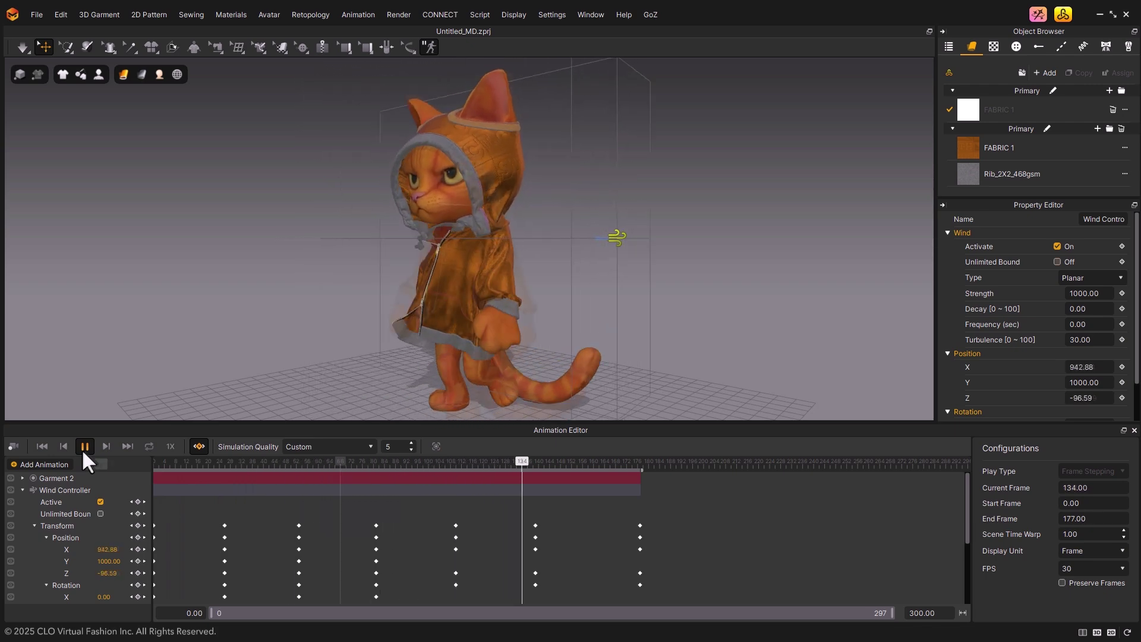
{"action": "left_click", "coordinate": [84, 447]}
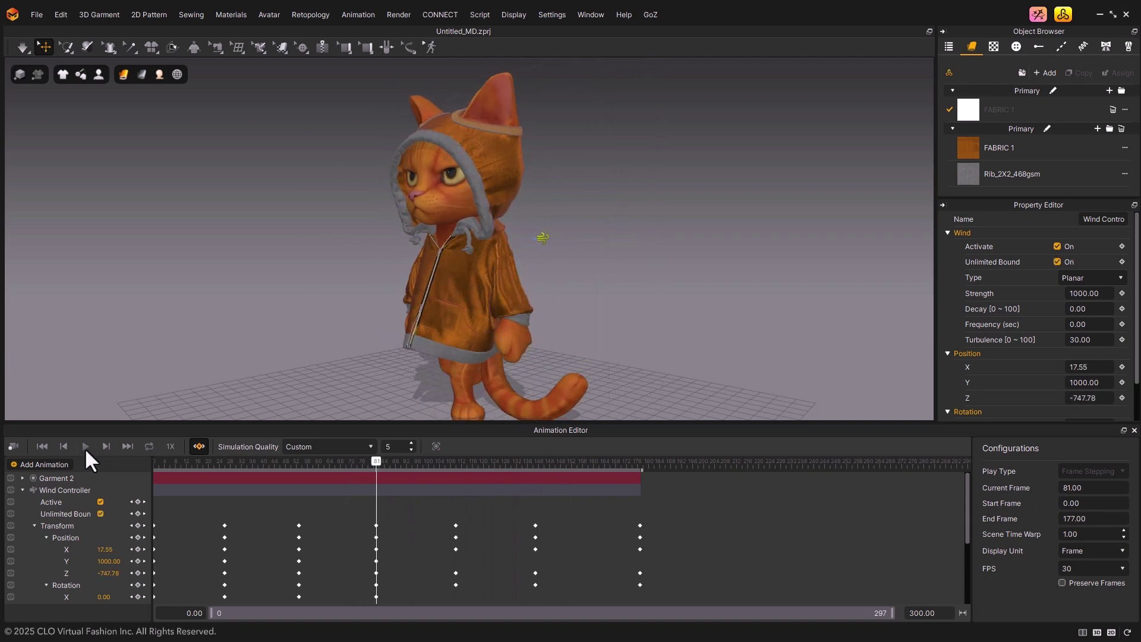
- Capture a 1920×1080 MP4 video of the simulation, then preview the 5-second clip and close the player
{"action": "left_click", "coordinate": [432, 446]}
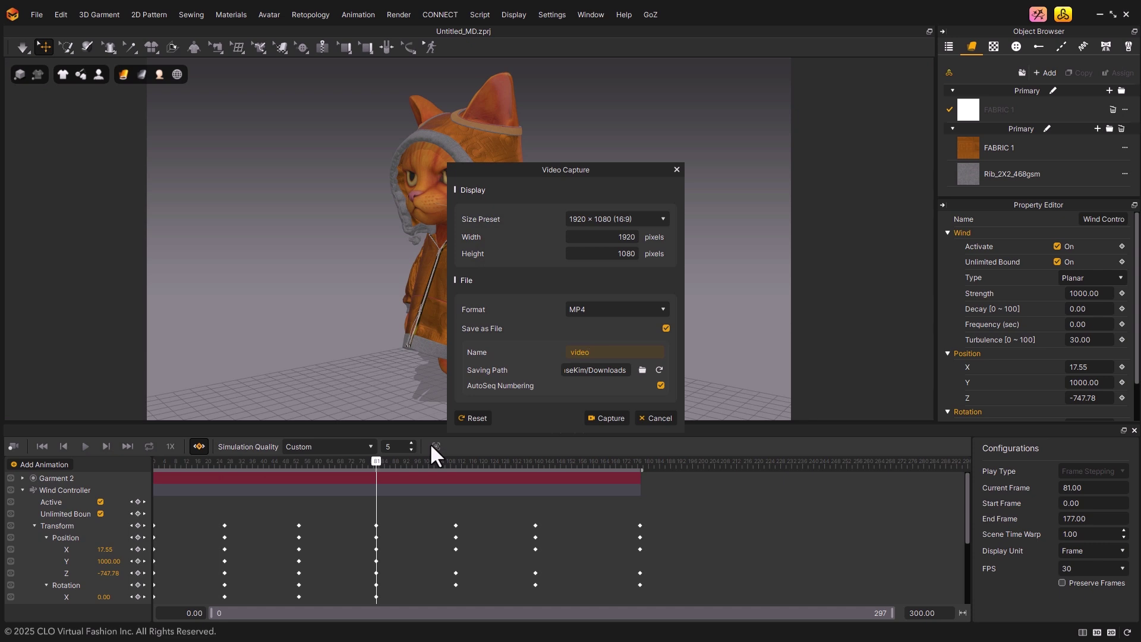
{"action": "left_click", "coordinate": [615, 416]}
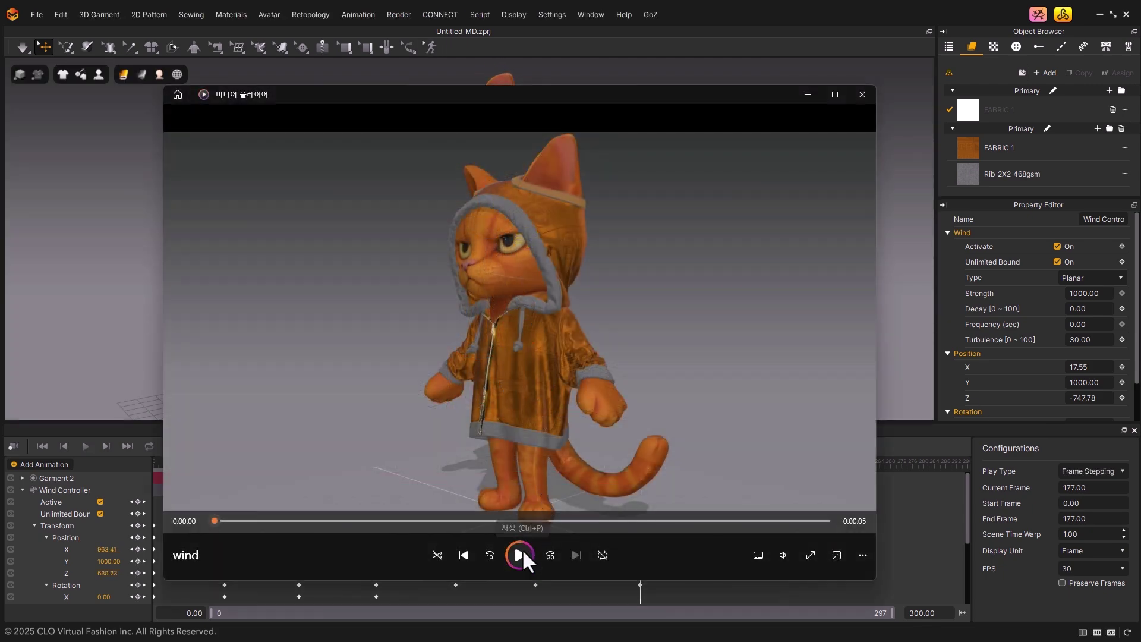
{"action": "left_click", "coordinate": [520, 555]}
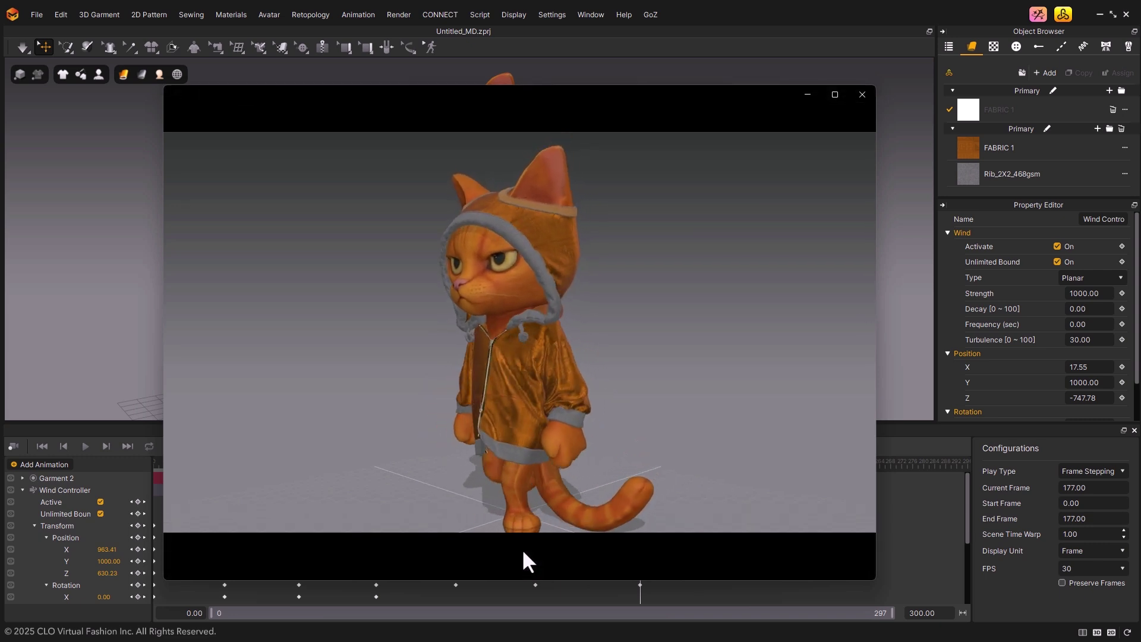
{"action": "mouse_move", "coordinate": [522, 555]}
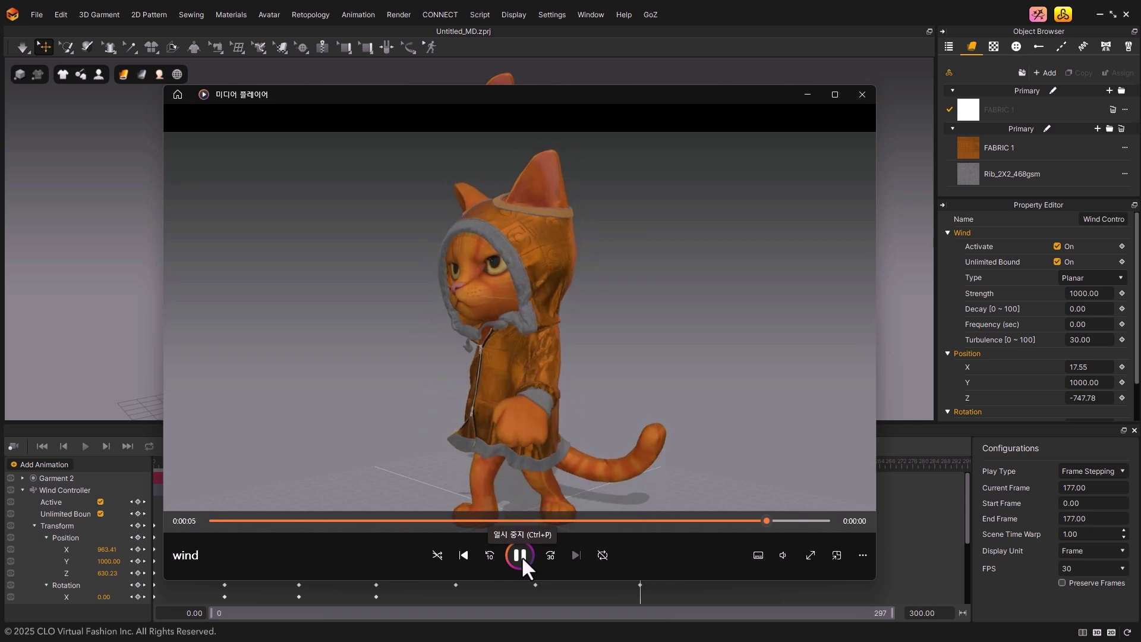
{"action": "left_click", "coordinate": [861, 95]}
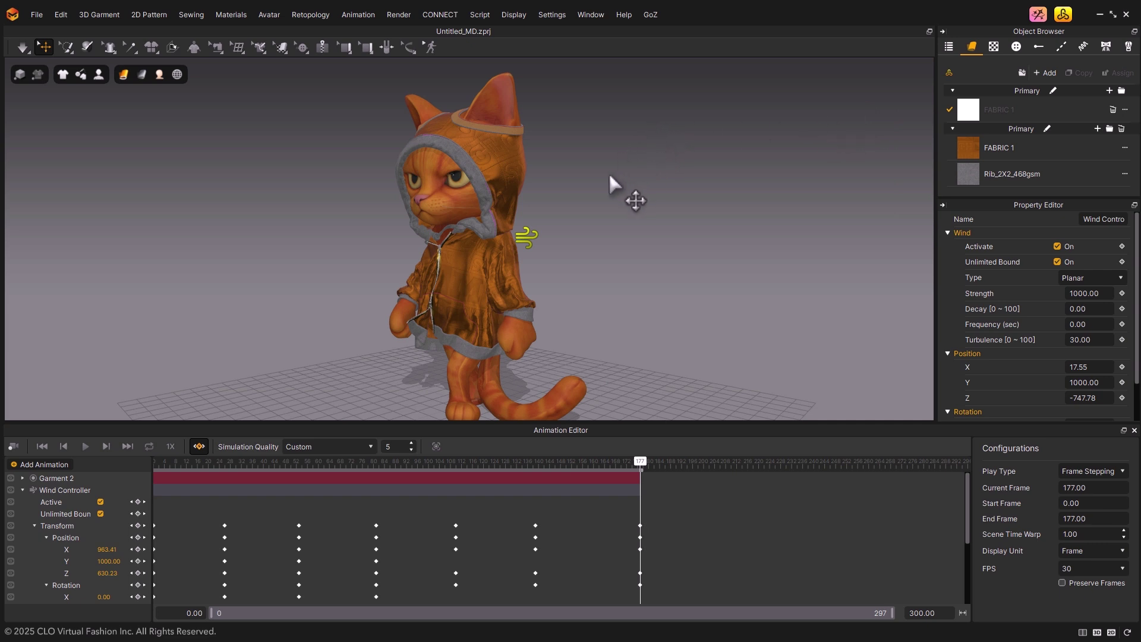
{"action": "left_click", "coordinate": [39, 15]}
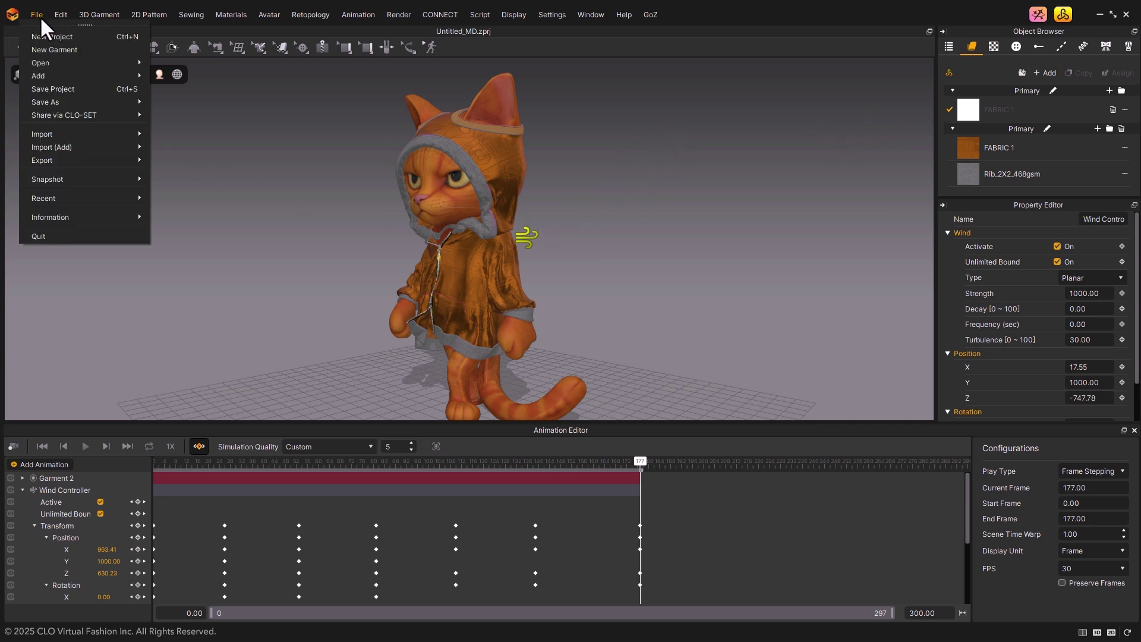
{"action": "mouse_move", "coordinate": [69, 156]}
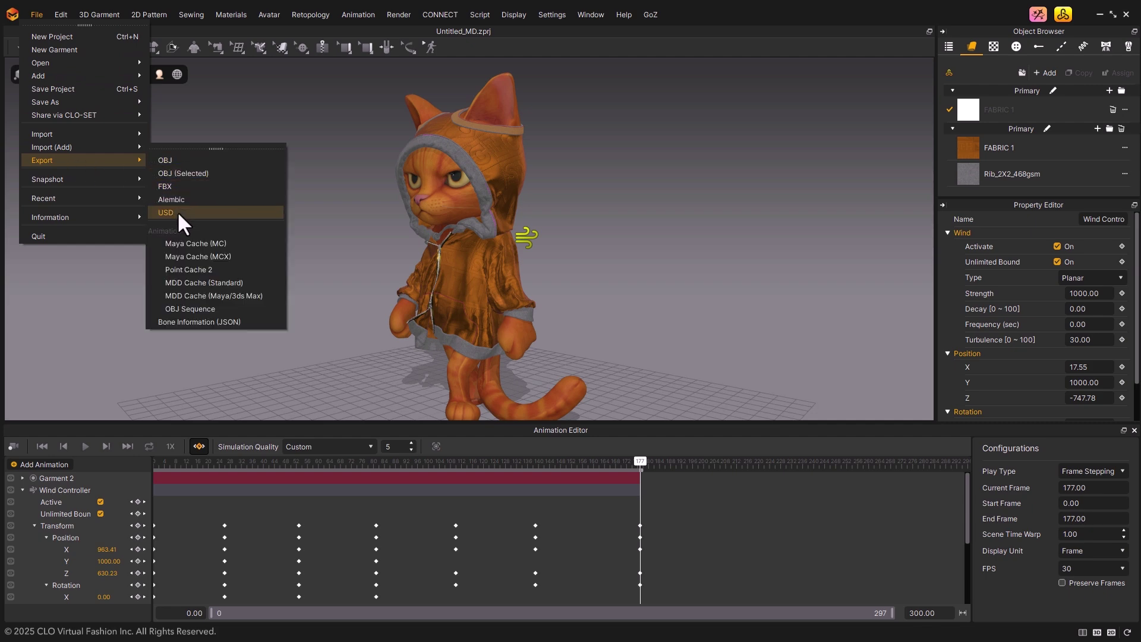
{"action": "left_click", "coordinate": [126, 267]}
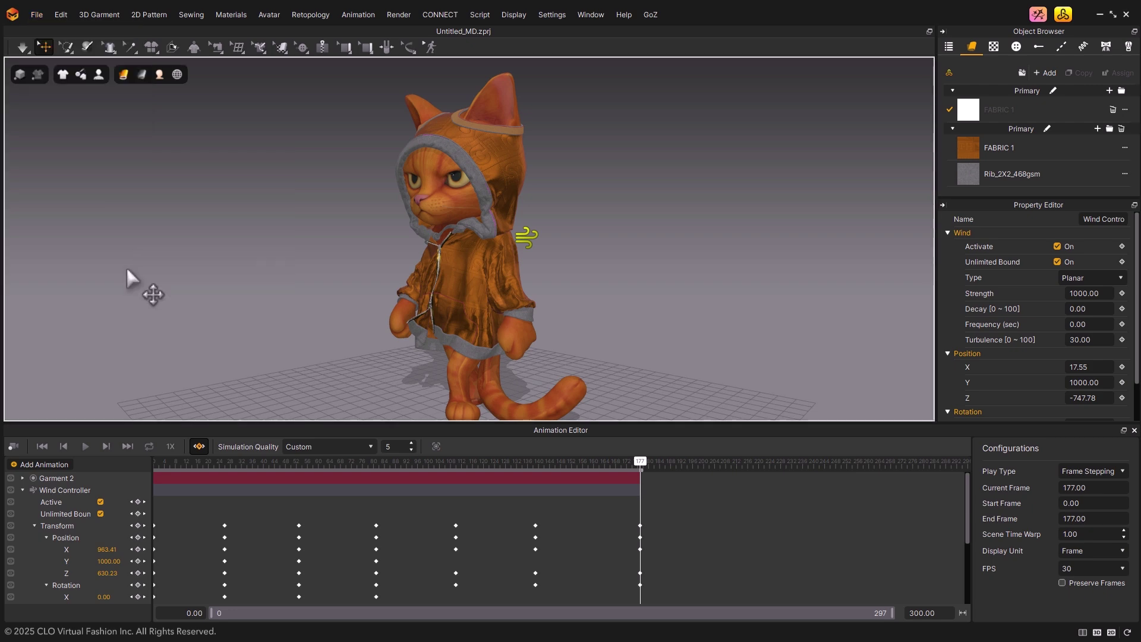